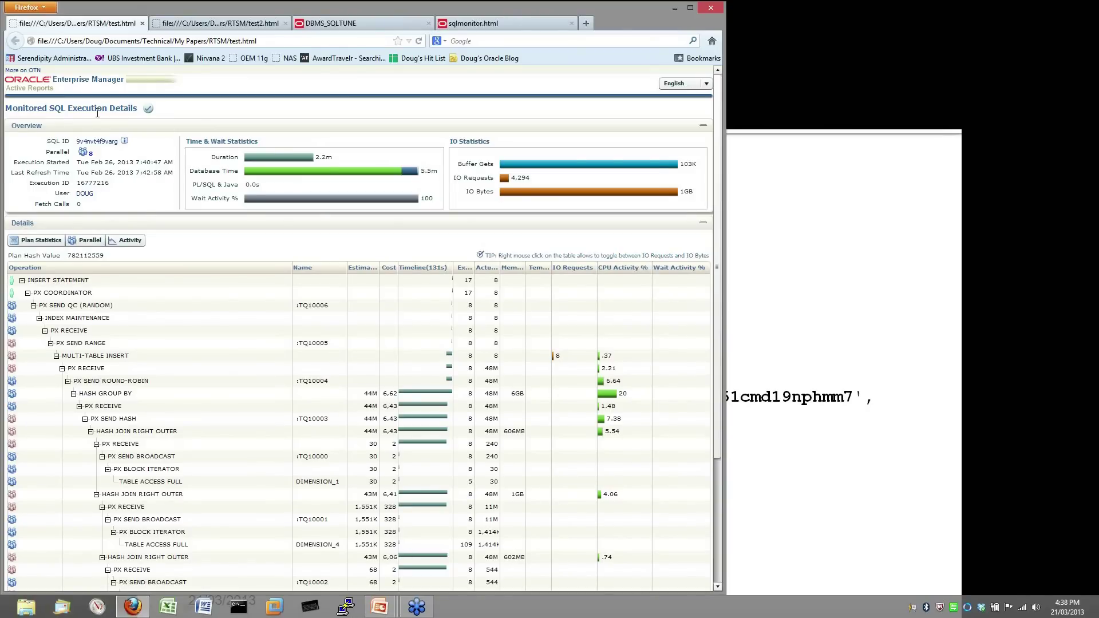
Step: Switch to the Active Report slide and back to the test.html report in Firefox
mouse_move(148, 110)
left_click(833, 204)
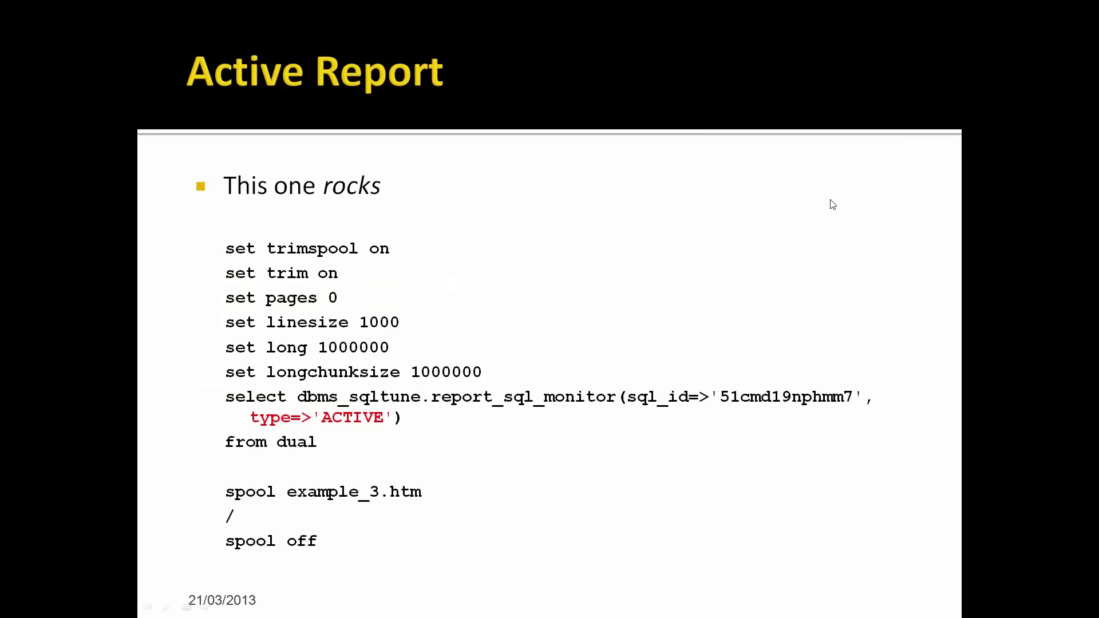
key("alt+Tab")
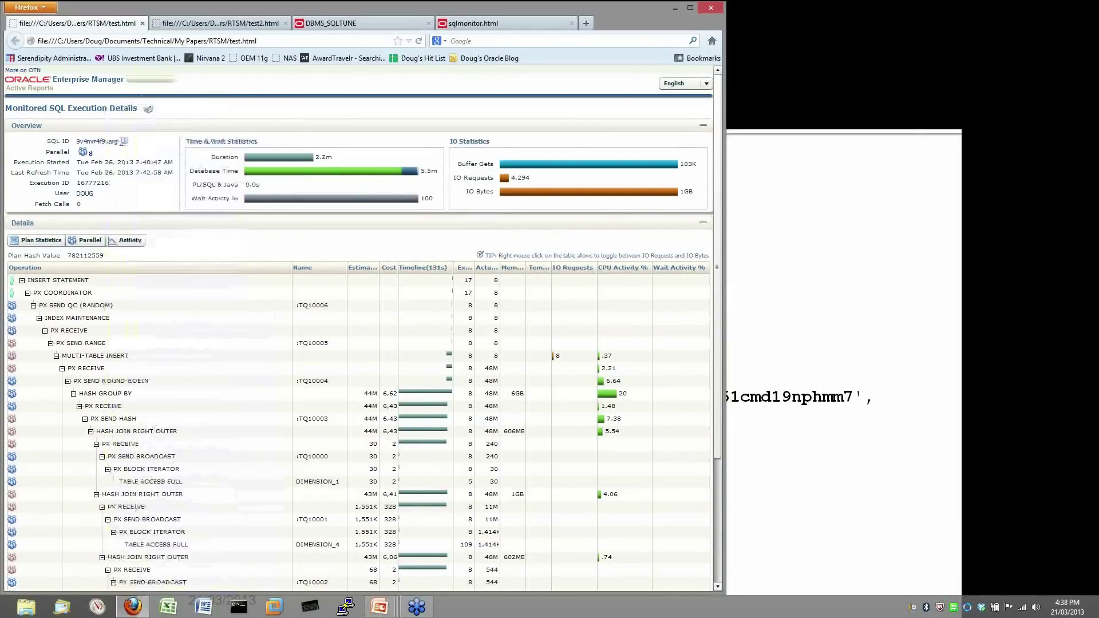
Step: Examine the report overview's user session details, time and IO statistics, and the IO requests of the plan's VALUE_TABLE load
mouse_move(108, 143)
mouse_move(88, 198)
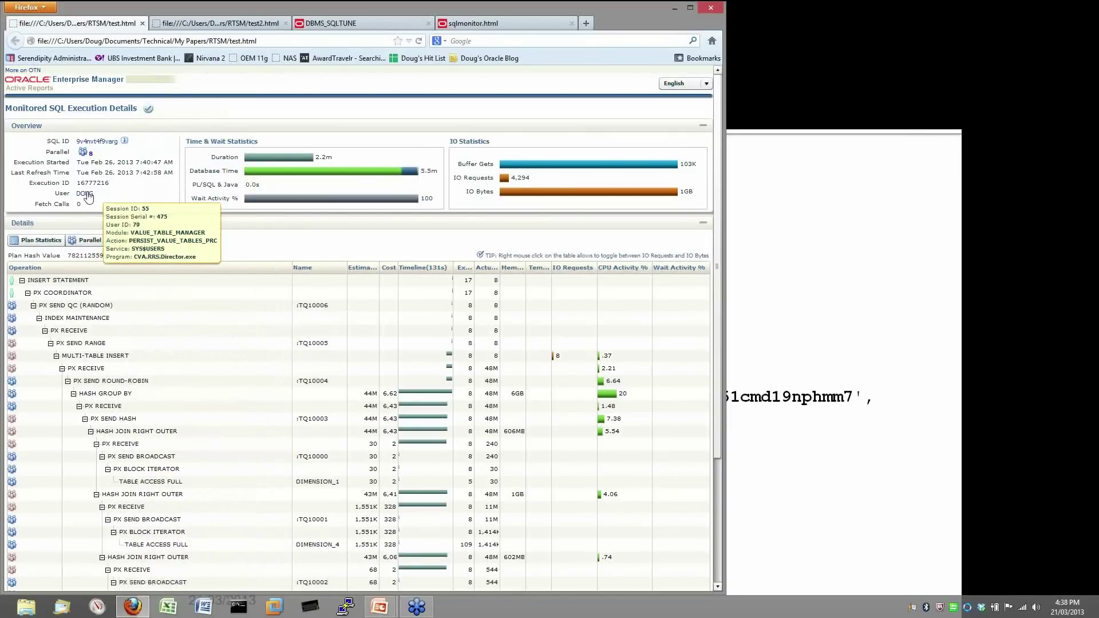
mouse_move(280, 163)
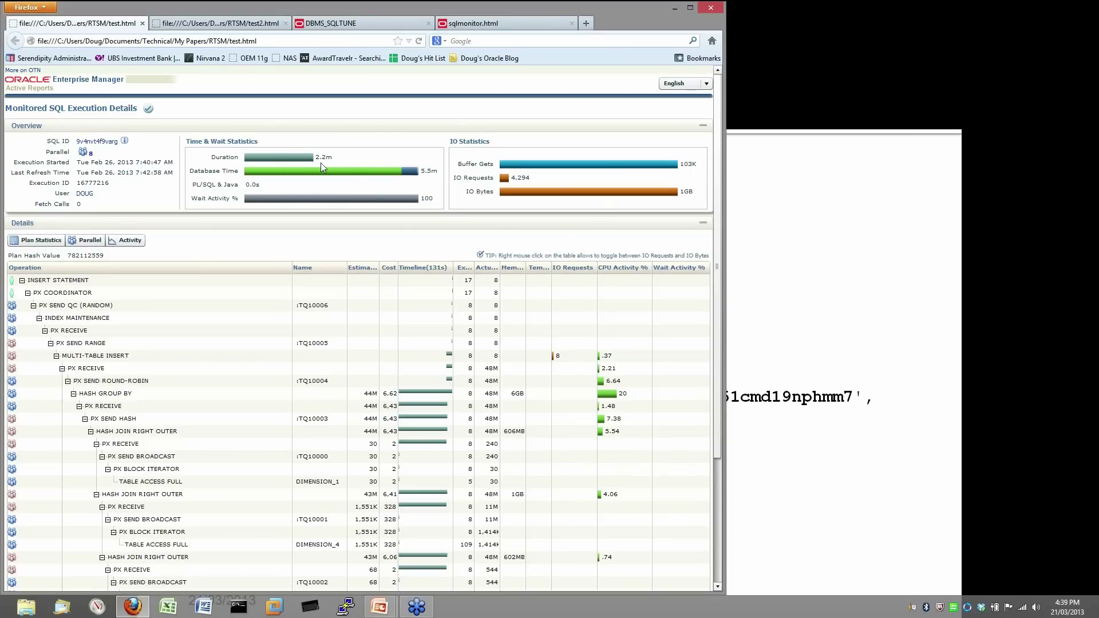
mouse_move(346, 178)
mouse_move(319, 162)
mouse_move(439, 174)
mouse_move(83, 148)
mouse_move(335, 200)
mouse_move(507, 181)
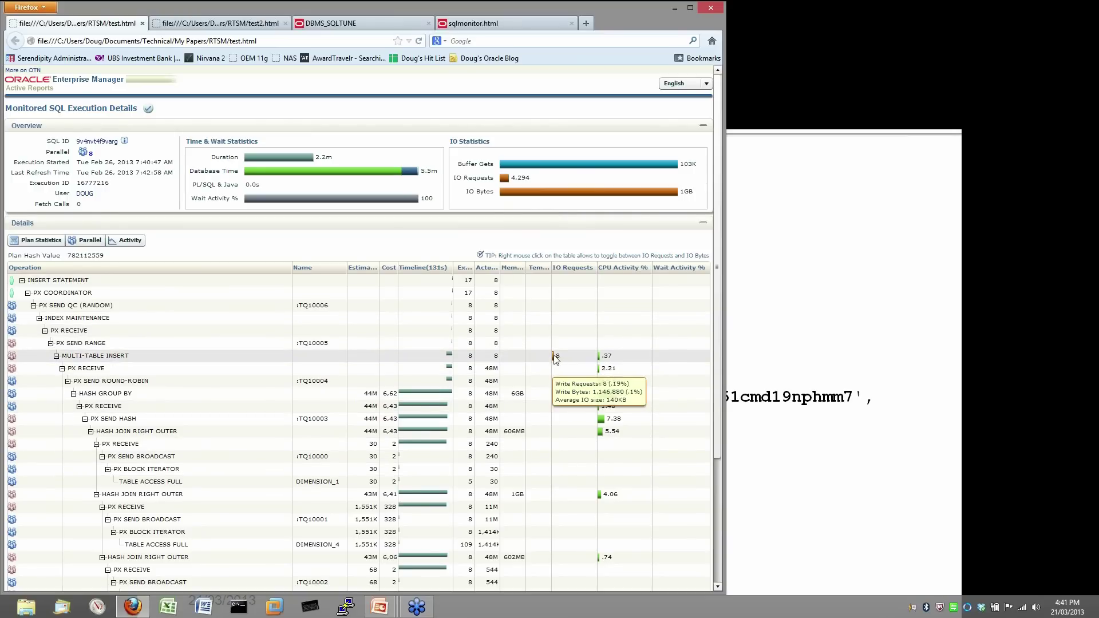
left_click(716, 571)
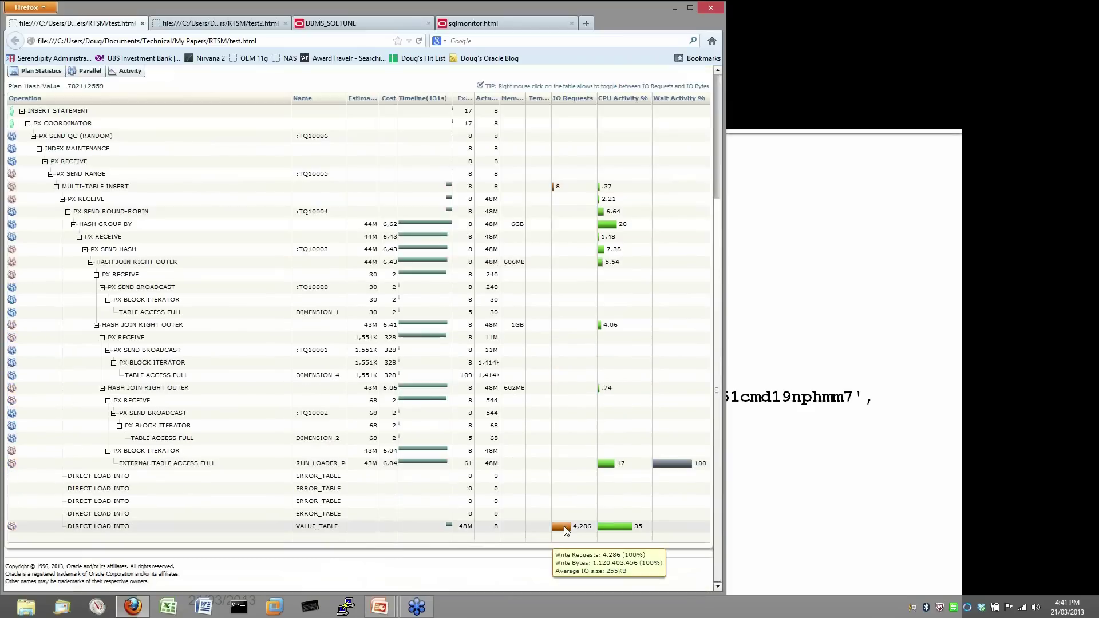
left_click(716, 97)
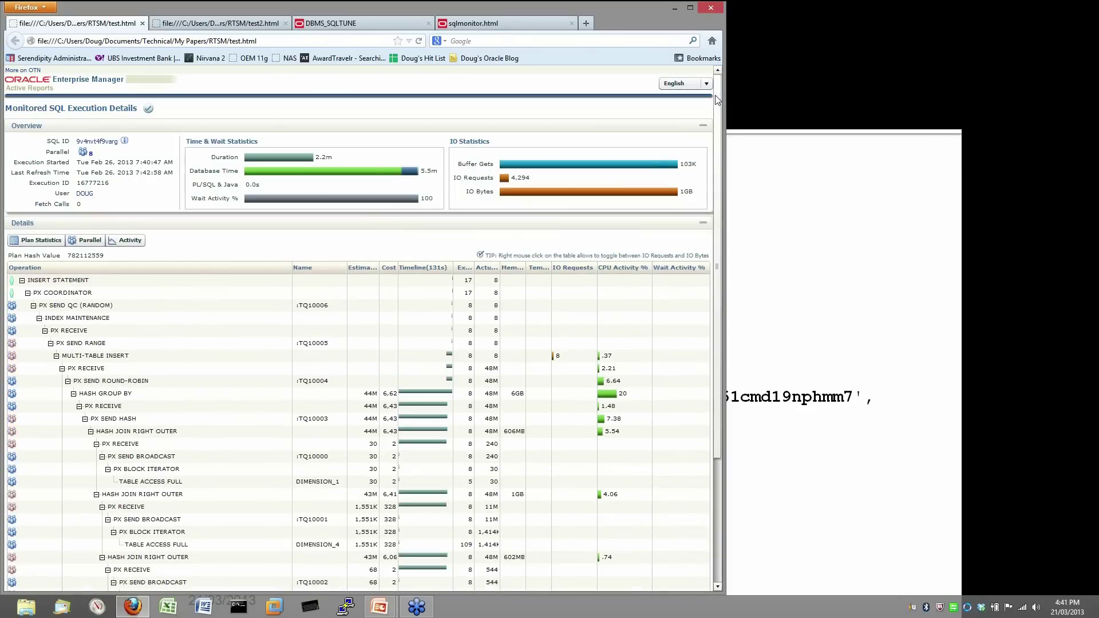
Step: Toggle the plan table to IO Bytes and inspect the figures for the multi-table insert and the VALUE_TABLE direct load
right_click(566, 305)
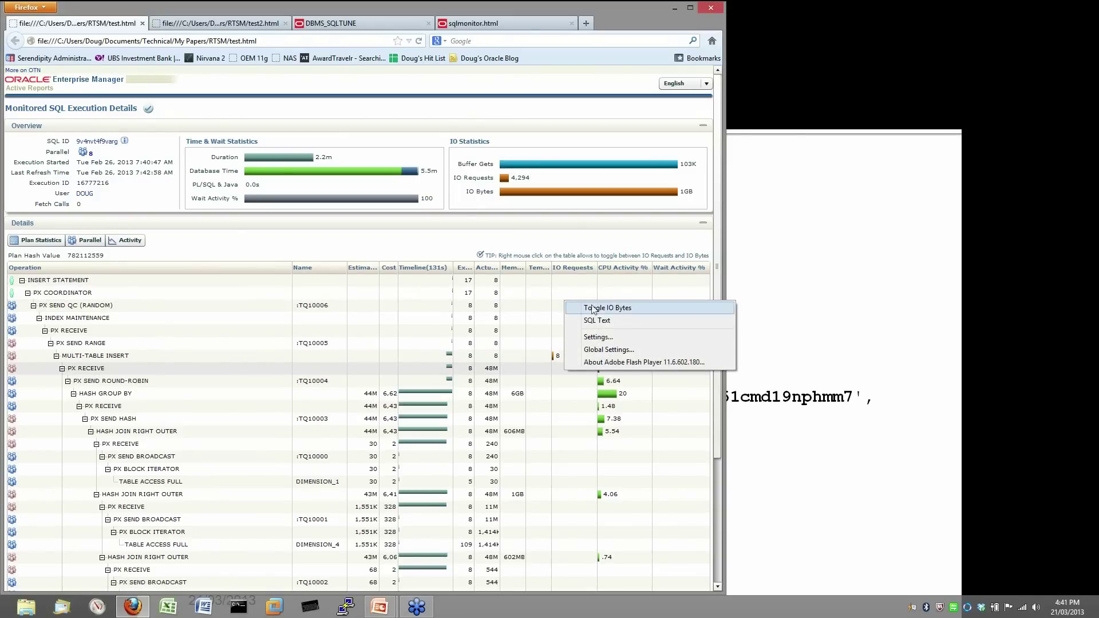
right_click(525, 308)
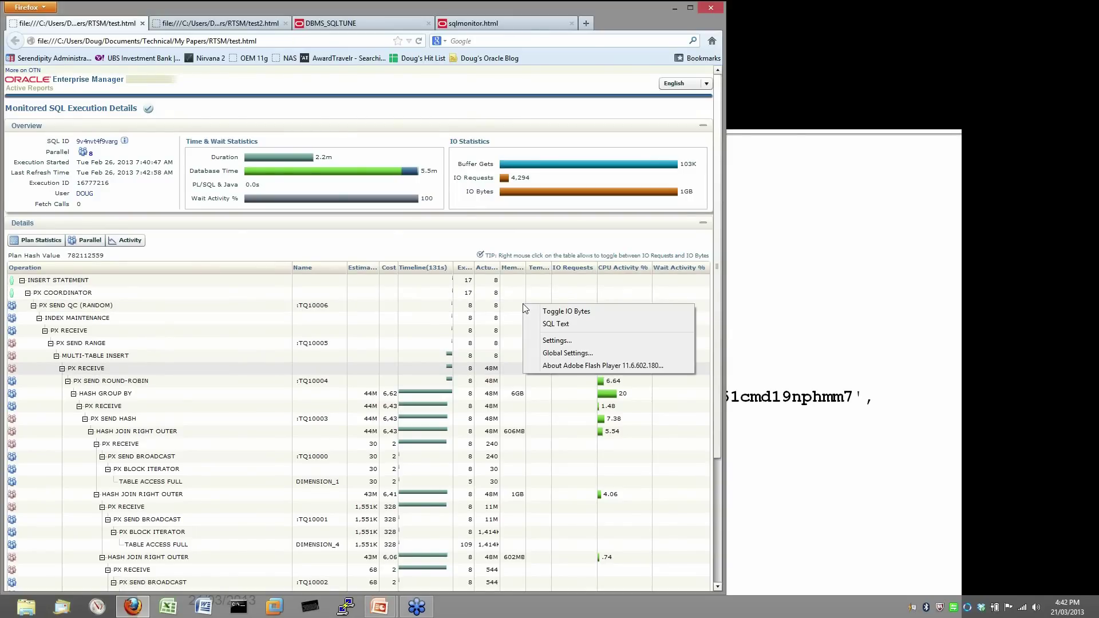
left_click(580, 312)
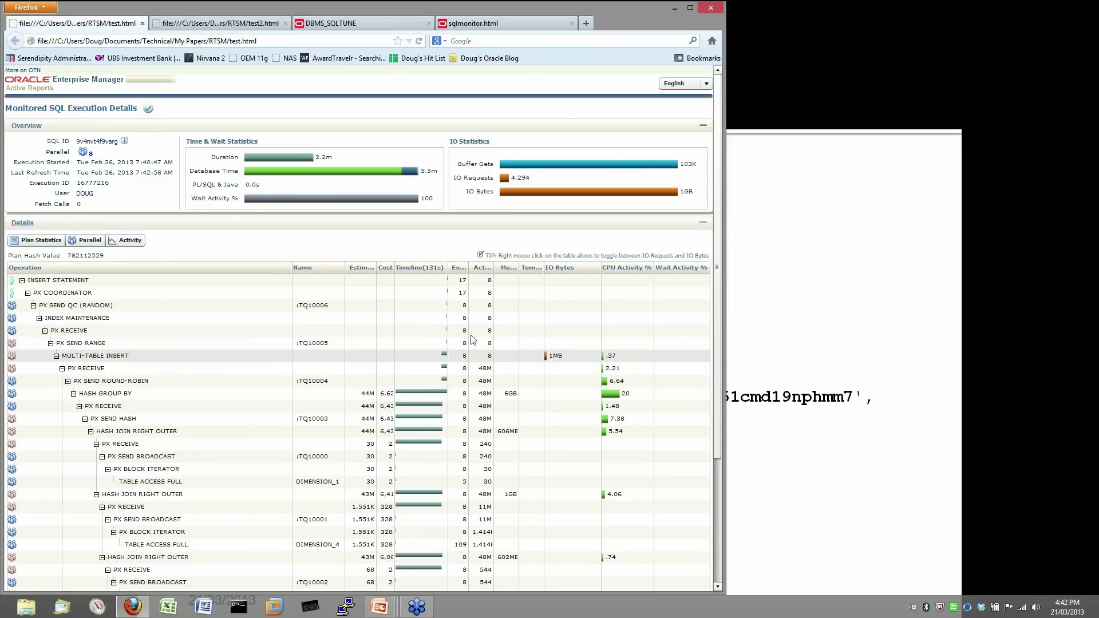
mouse_move(559, 357)
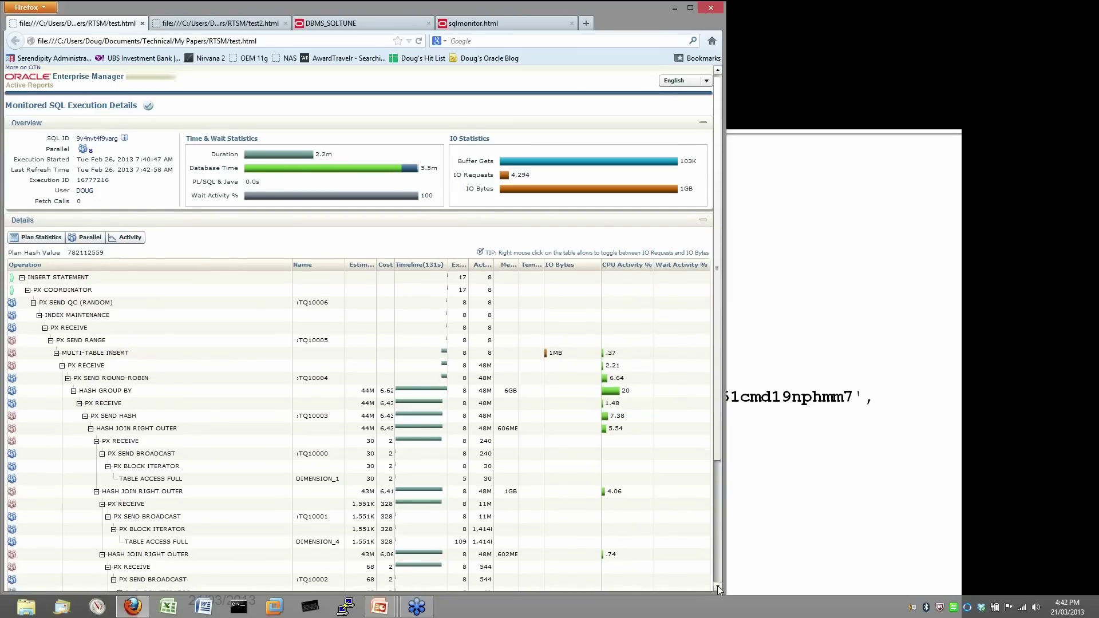
left_click(717, 586)
left_click(717, 585)
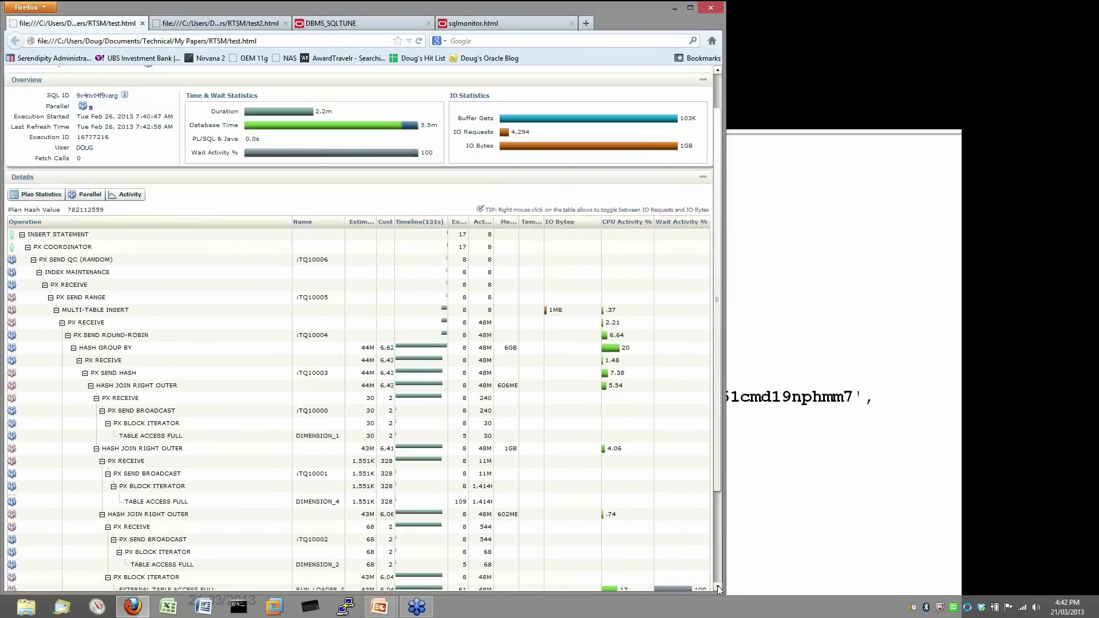
left_click(717, 586)
left_click(720, 567)
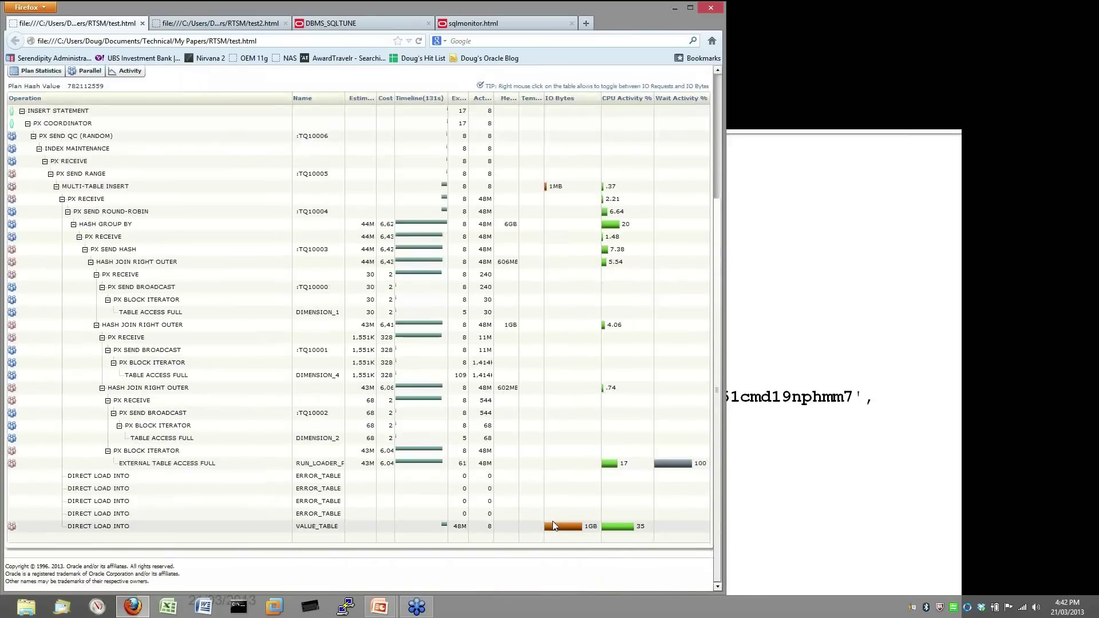
mouse_move(562, 532)
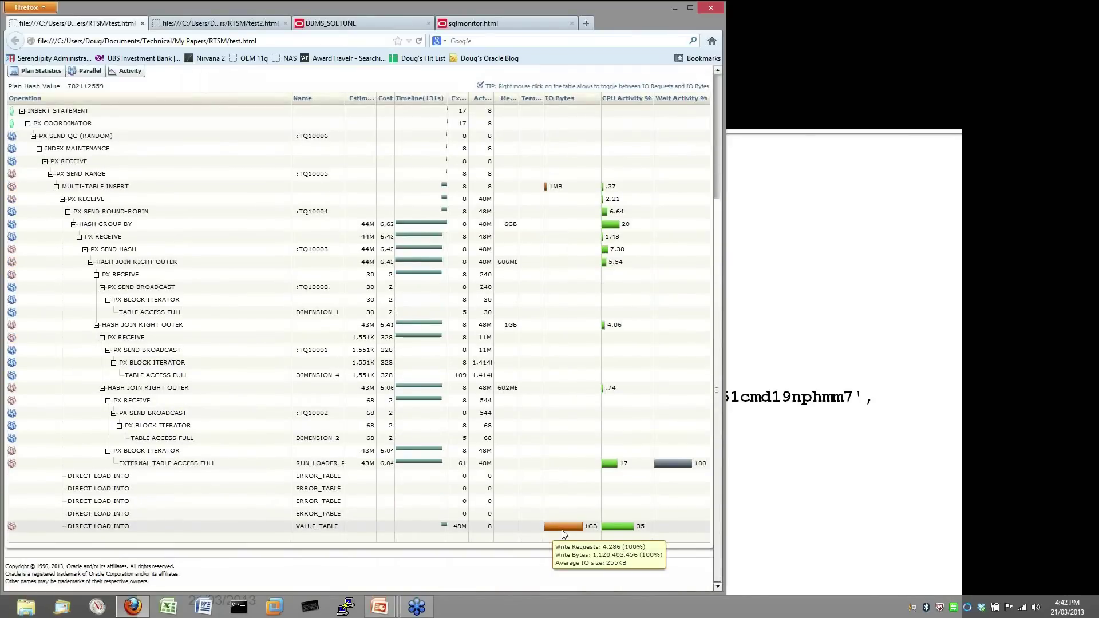
Step: Toggle the plan table to IO Requests and back to IO Bytes to compare the VALUE_TABLE load
right_click(554, 488)
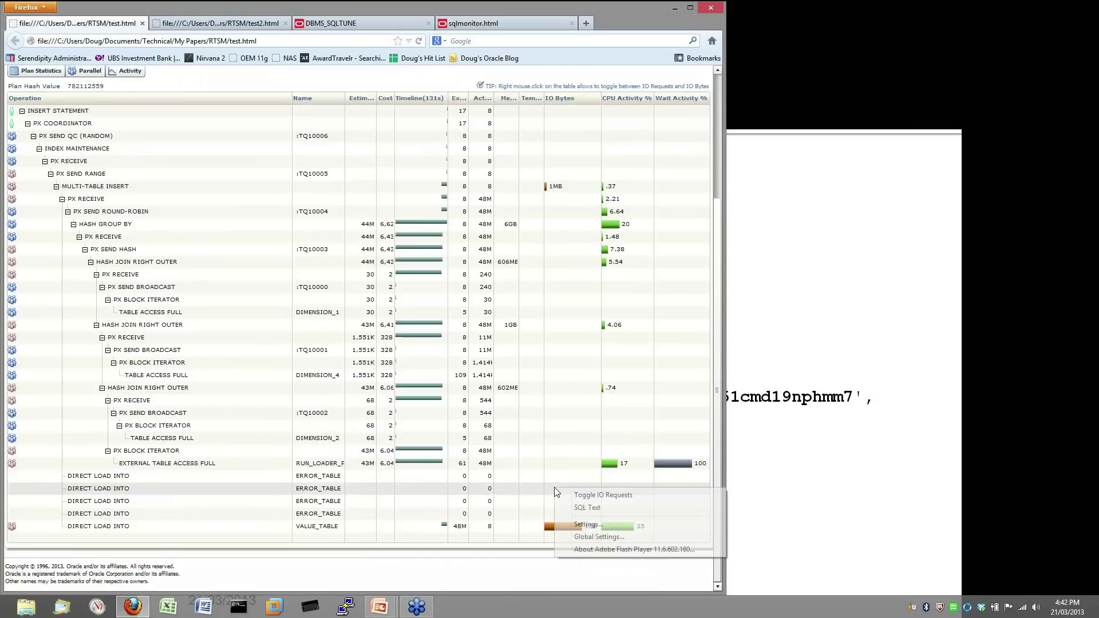
left_click(599, 494)
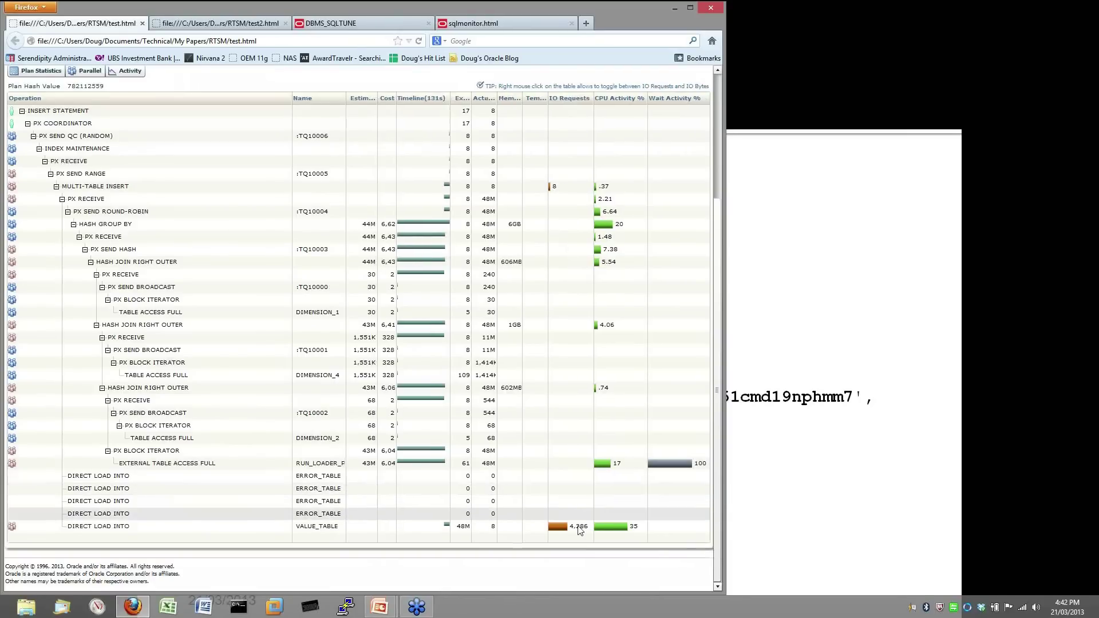
mouse_move(580, 530)
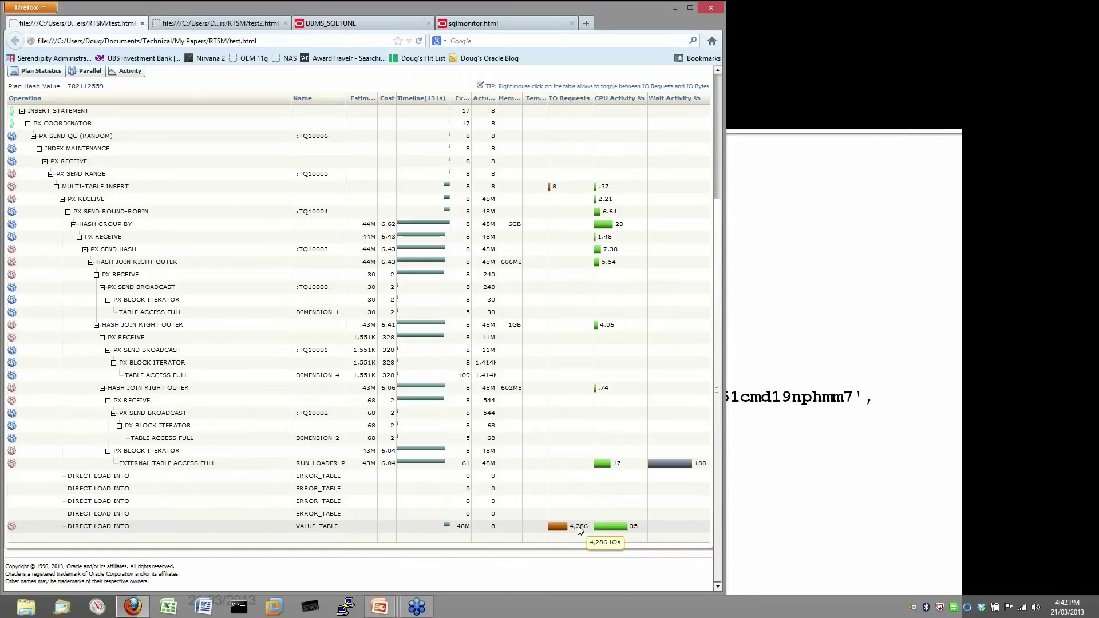
right_click(556, 477)
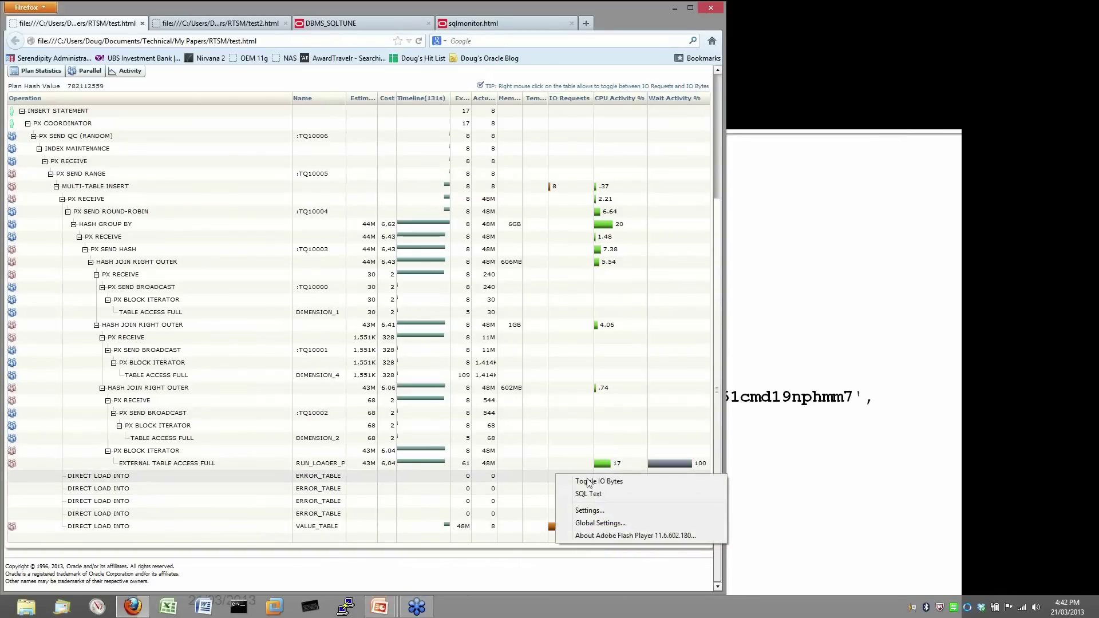
left_click(594, 483)
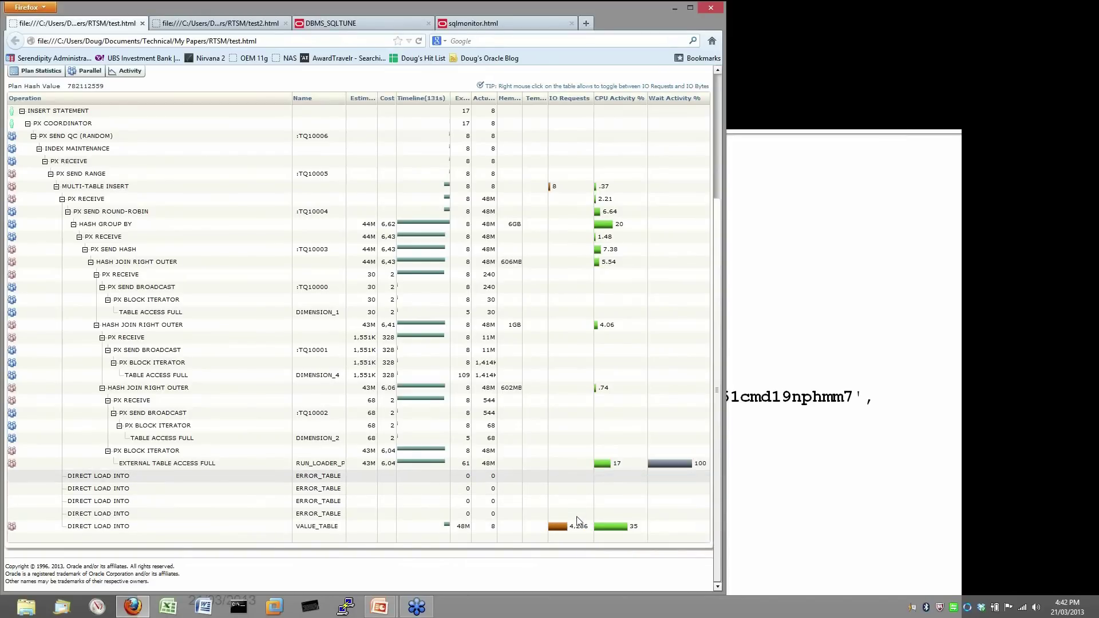
mouse_move(575, 532)
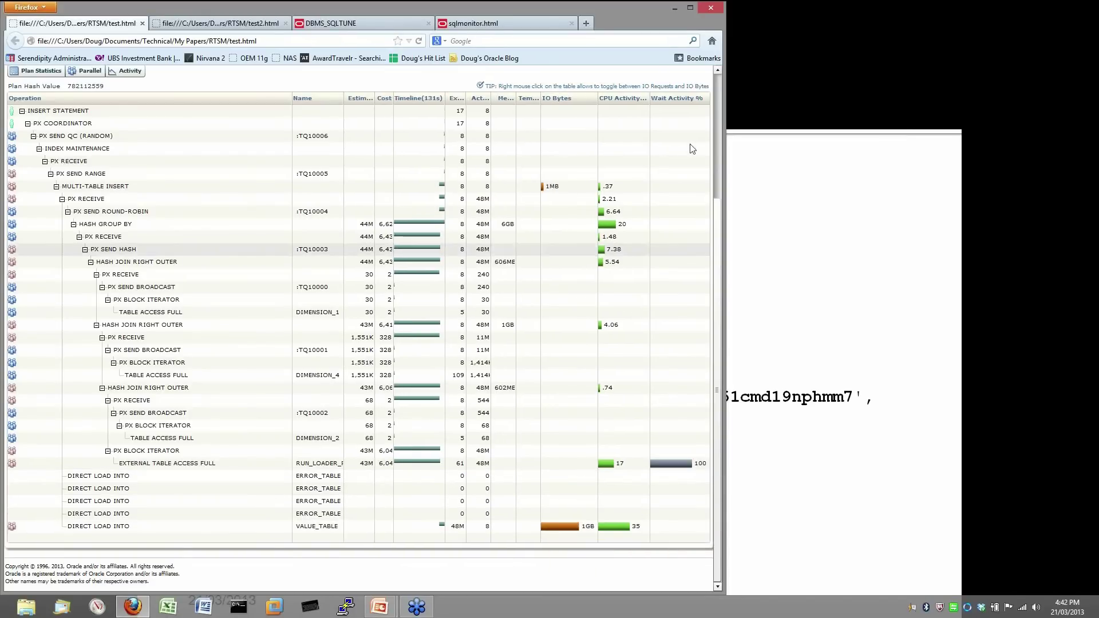
Step: Review the Time & Wait Statistics and IO Statistics in the report overview
left_click(718, 97)
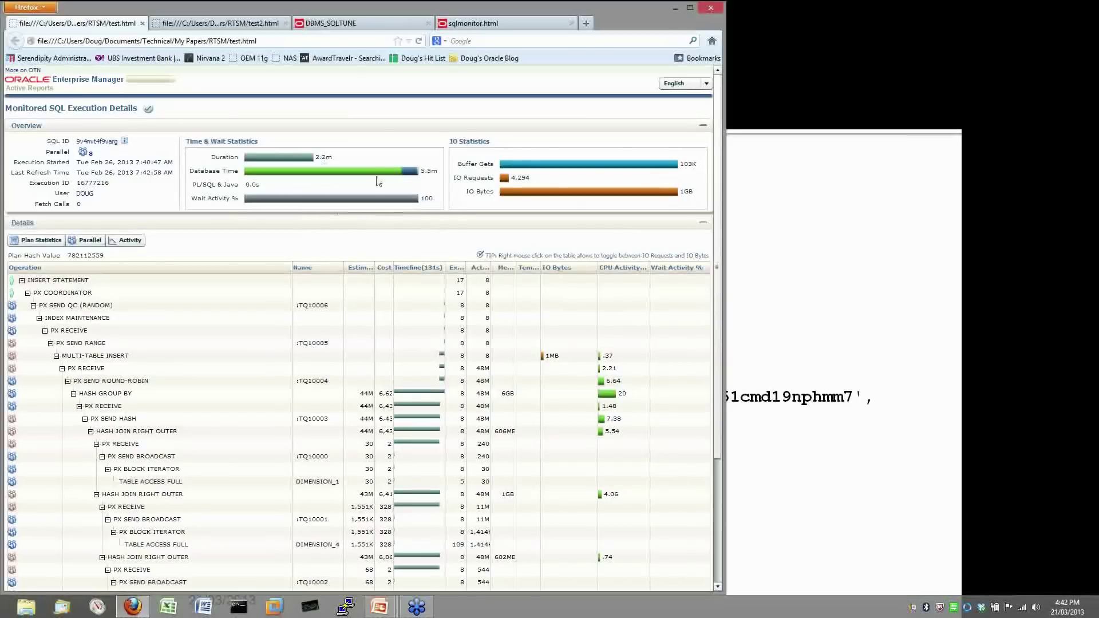
mouse_move(355, 192)
mouse_move(634, 172)
Step: Widen the Estimated Rows, Executions and Actual Rows columns in the plan statistics table
left_click(717, 586)
left_click(718, 589)
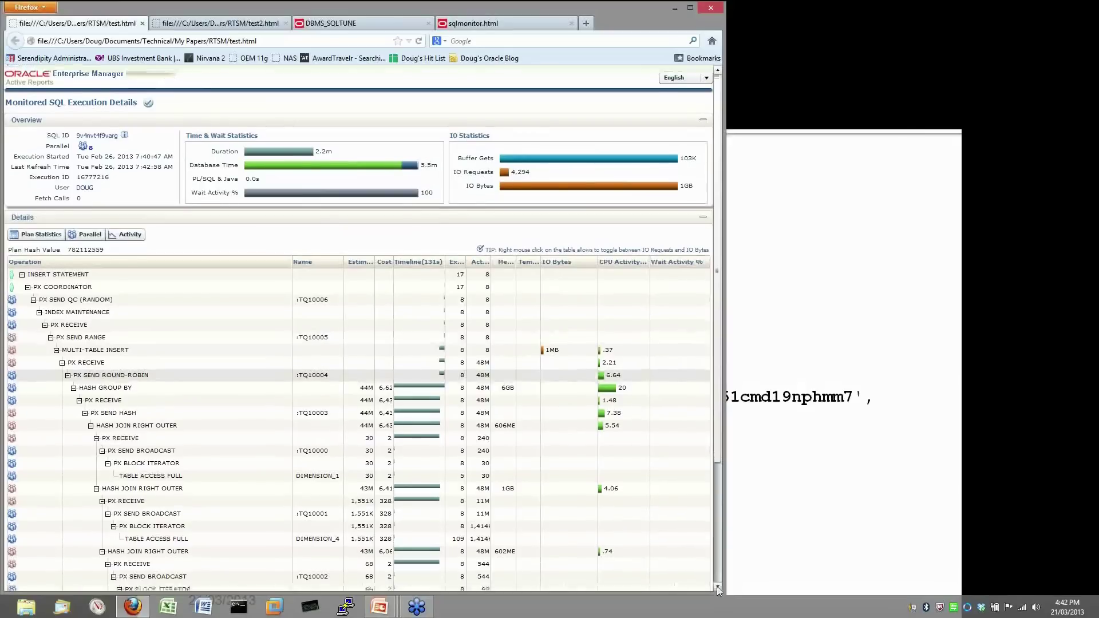
left_click(718, 590)
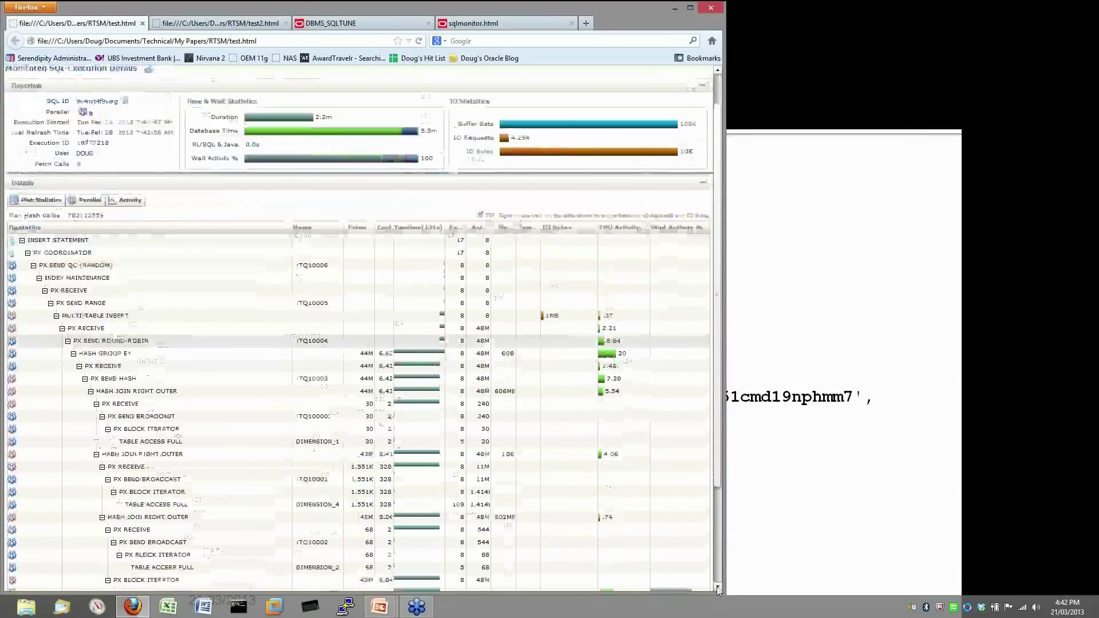
left_click(718, 590)
scroll(378, 113, "down", 3)
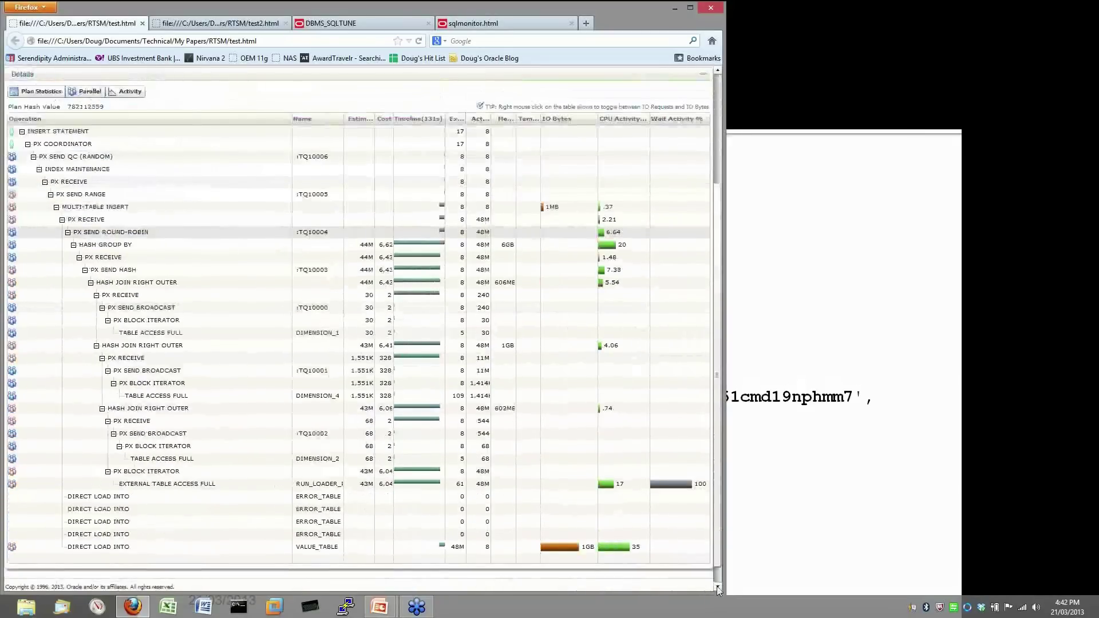
left_click_drag(377, 113, 515, 111)
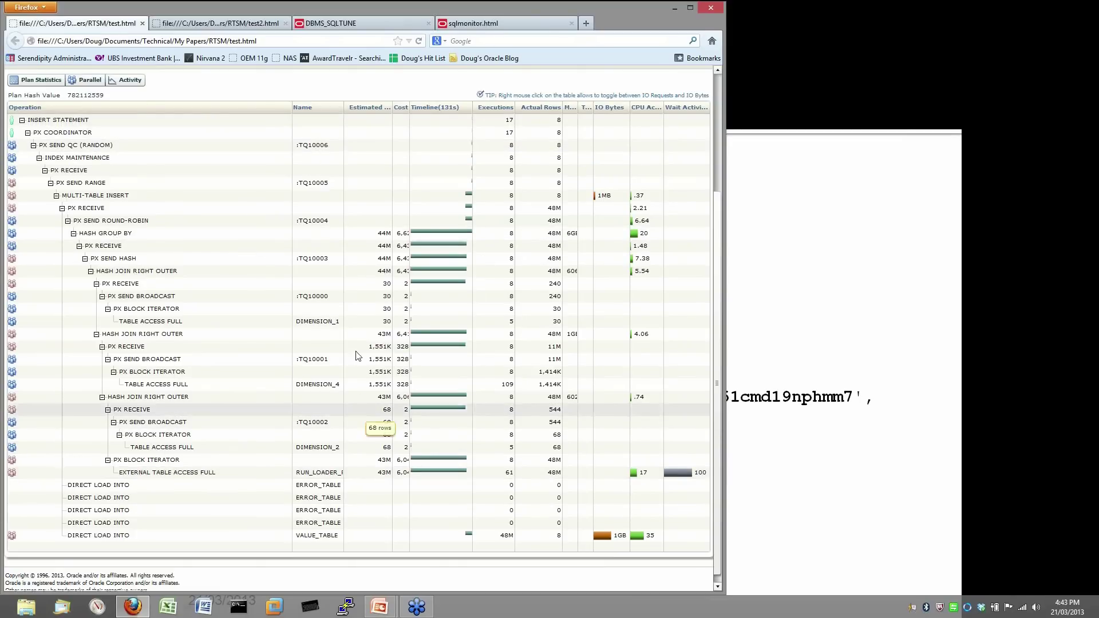
left_click_drag(344, 109, 430, 111)
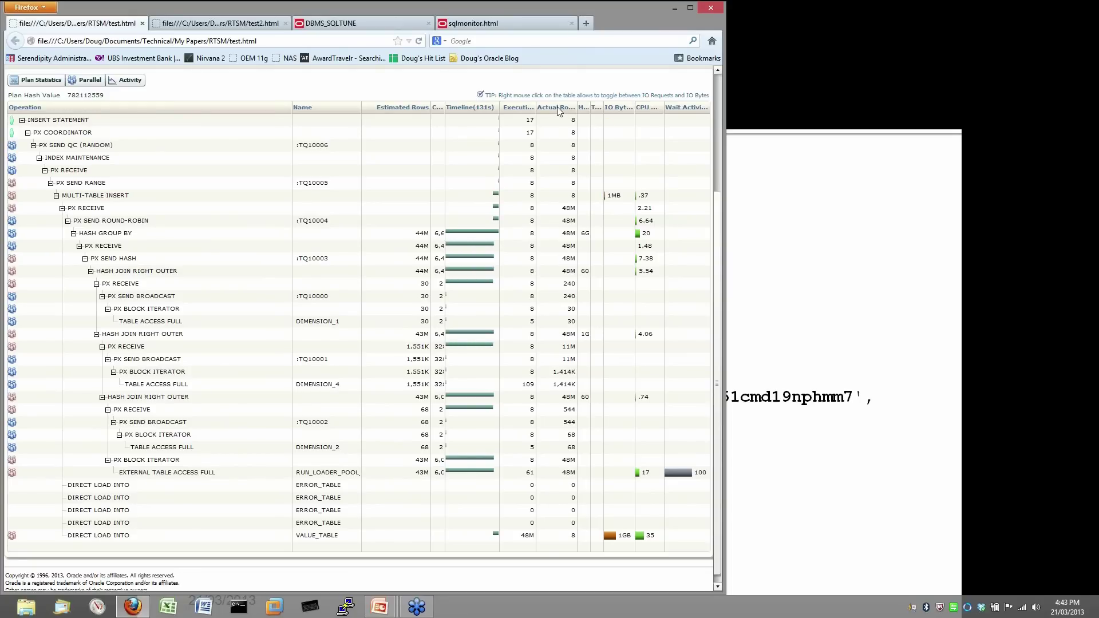
Step: Move the Actual Rows column directly after Estimated Rows and widen it to show its full heading
left_click_drag(557, 107, 432, 107)
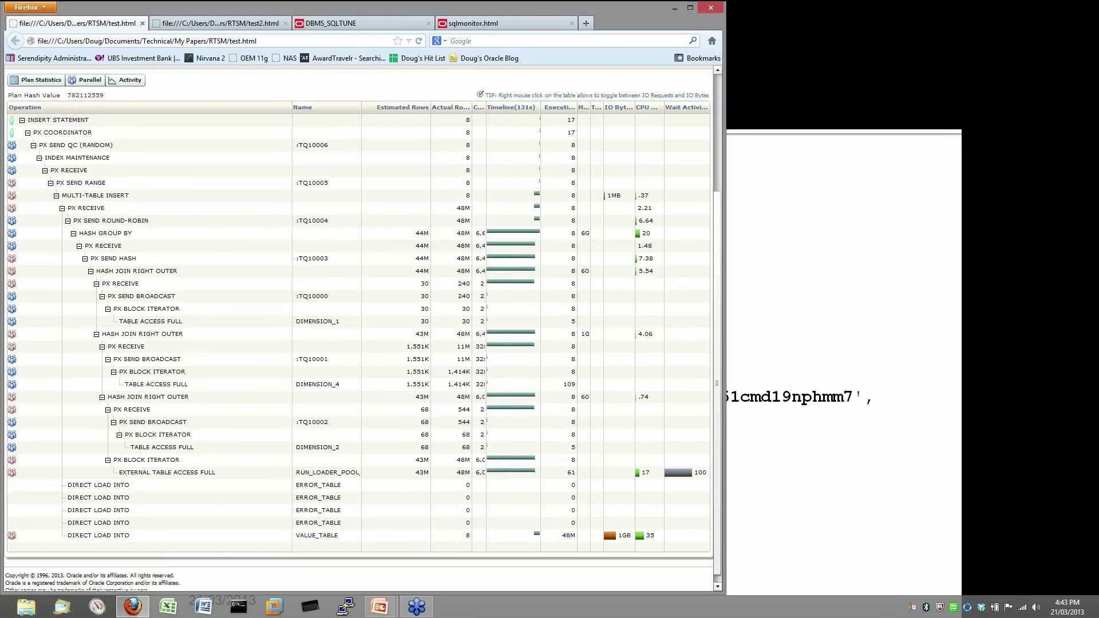
left_click_drag(473, 107, 492, 107)
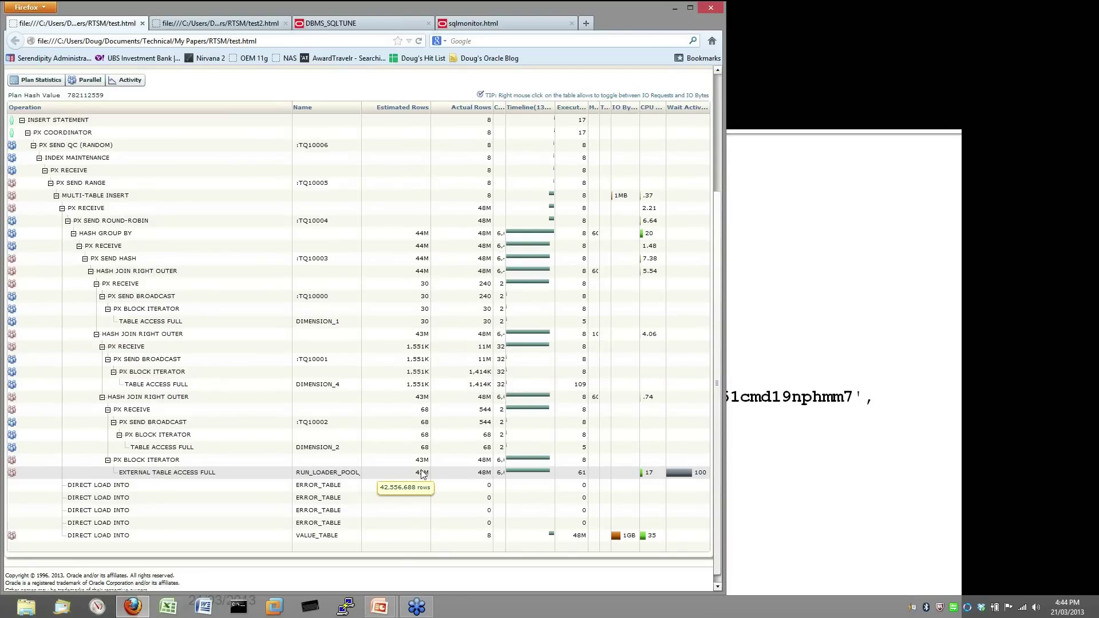
mouse_move(481, 481)
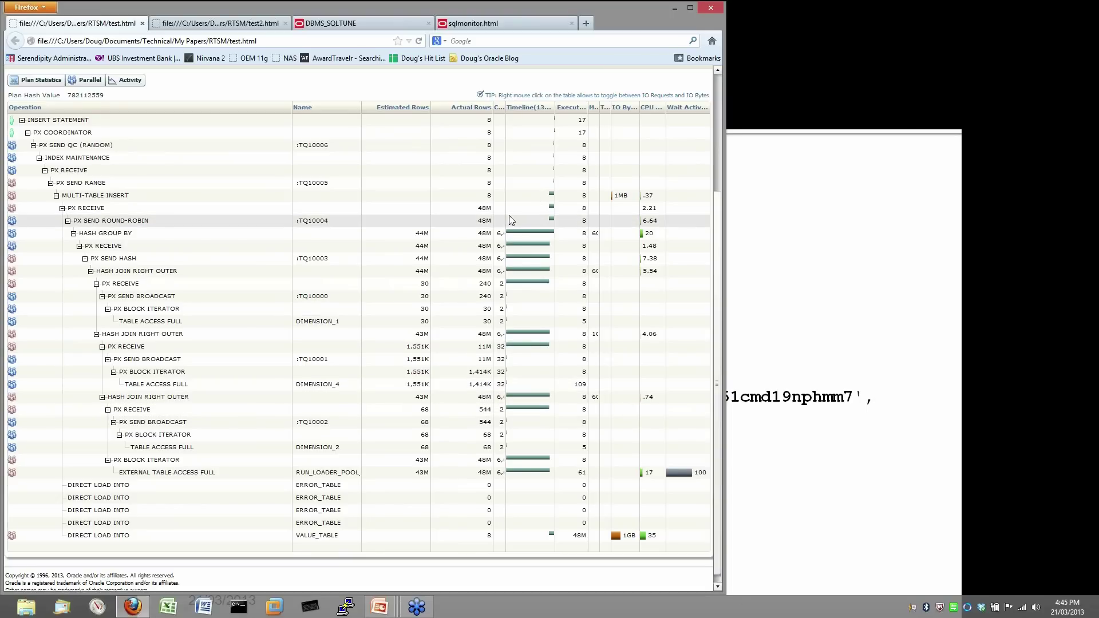
mouse_move(515, 231)
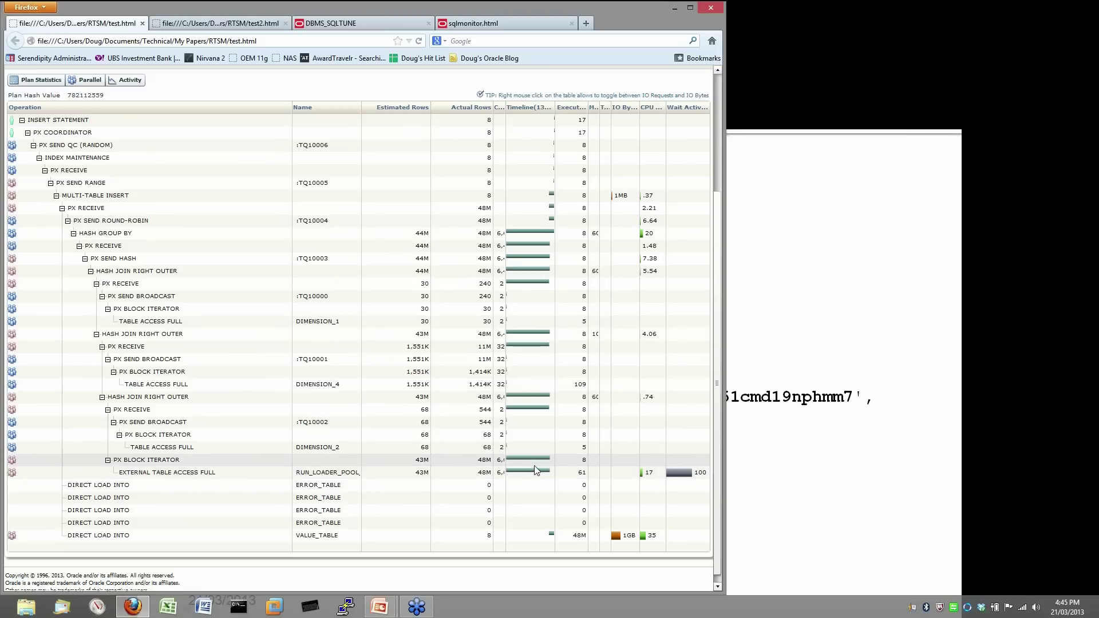
mouse_move(533, 476)
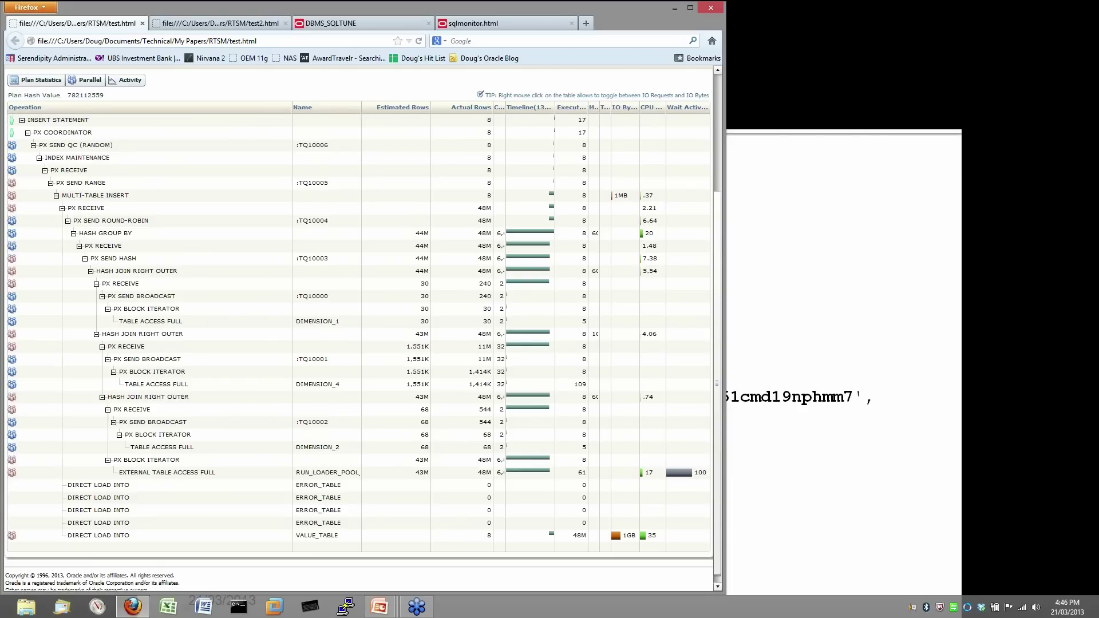
Step: Narrow the Operation column, widen the browser window, and enlarge the Memory, Temp, IO Bytes and CPU Activity columns
left_click_drag(292, 109, 200, 119)
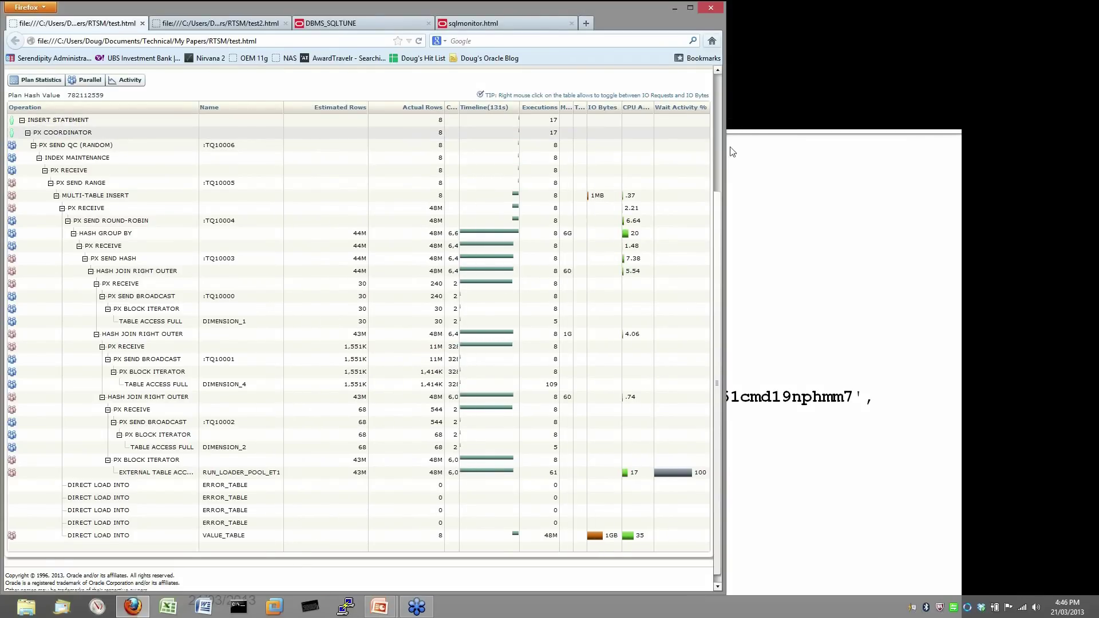
left_click_drag(724, 173, 933, 175)
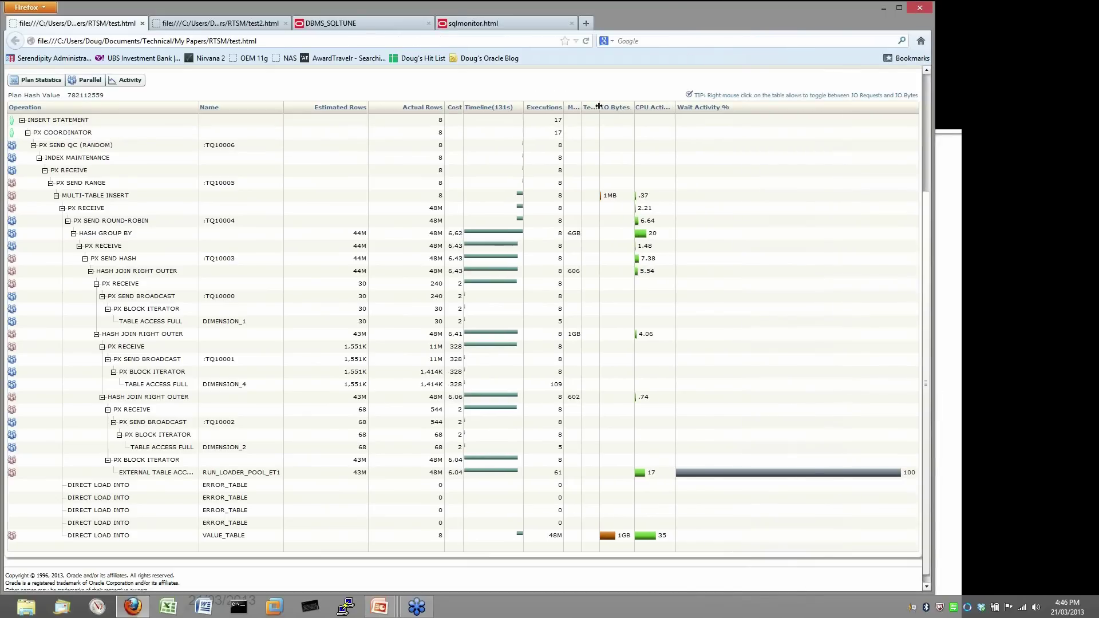
left_click_drag(581, 107, 753, 108)
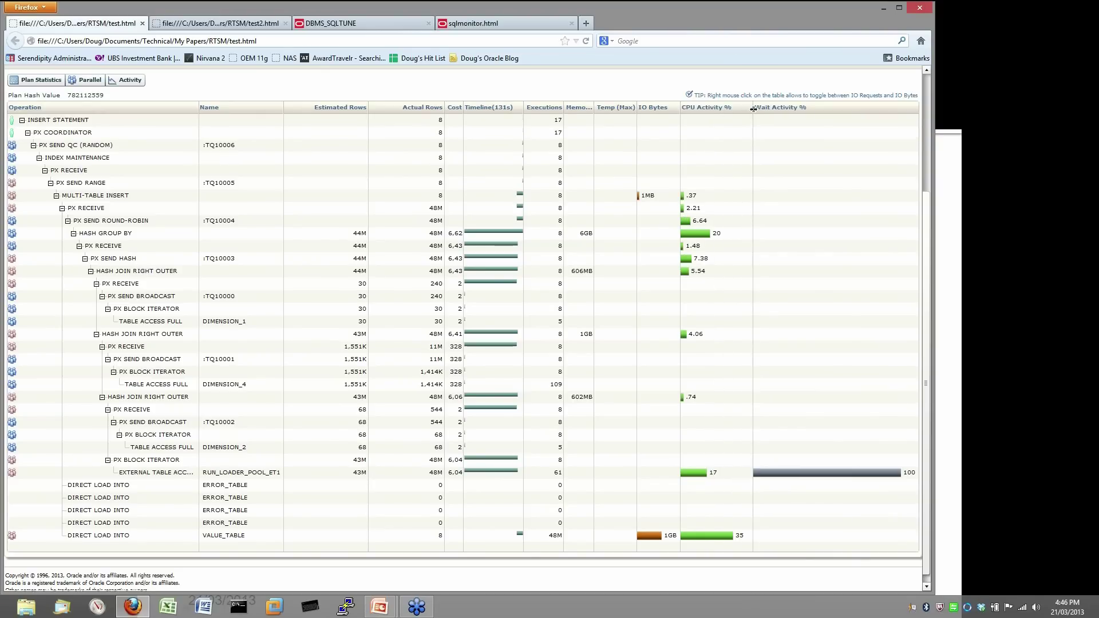
mouse_move(810, 474)
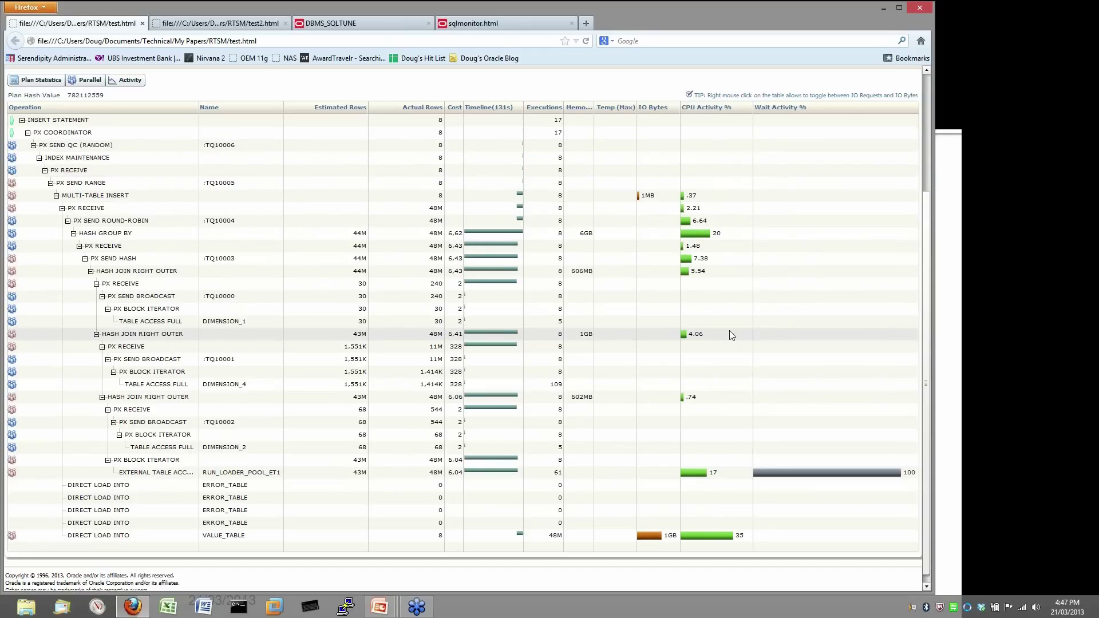
Step: Compare the CPU Activity % bars of the plan operations, from the VALUE_TABLE direct load up to the hash group by
left_click(927, 586)
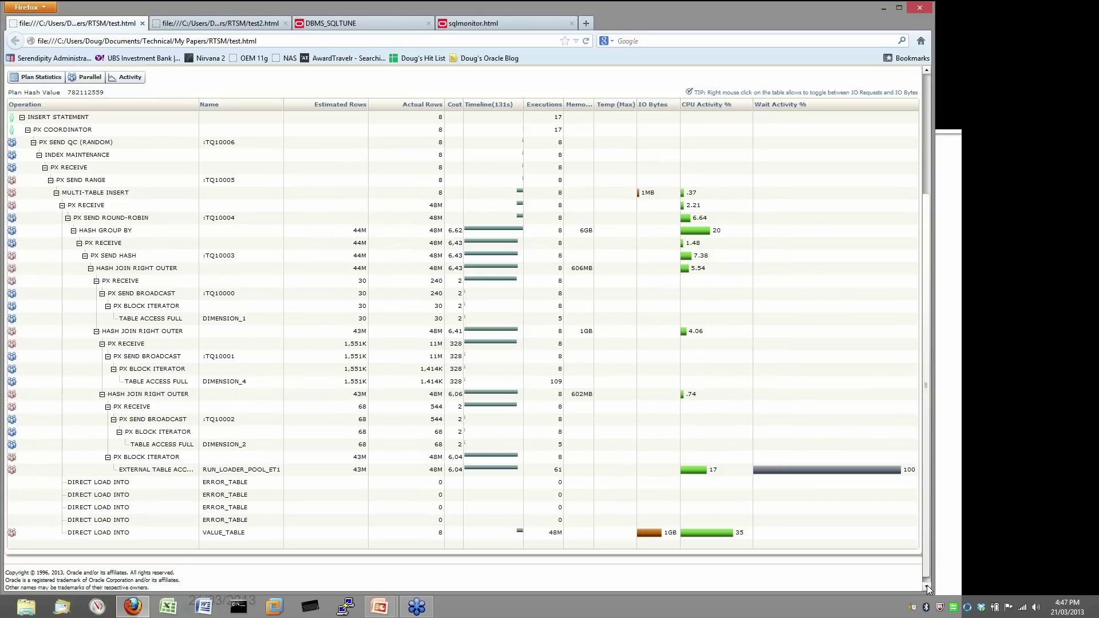
left_click(926, 586)
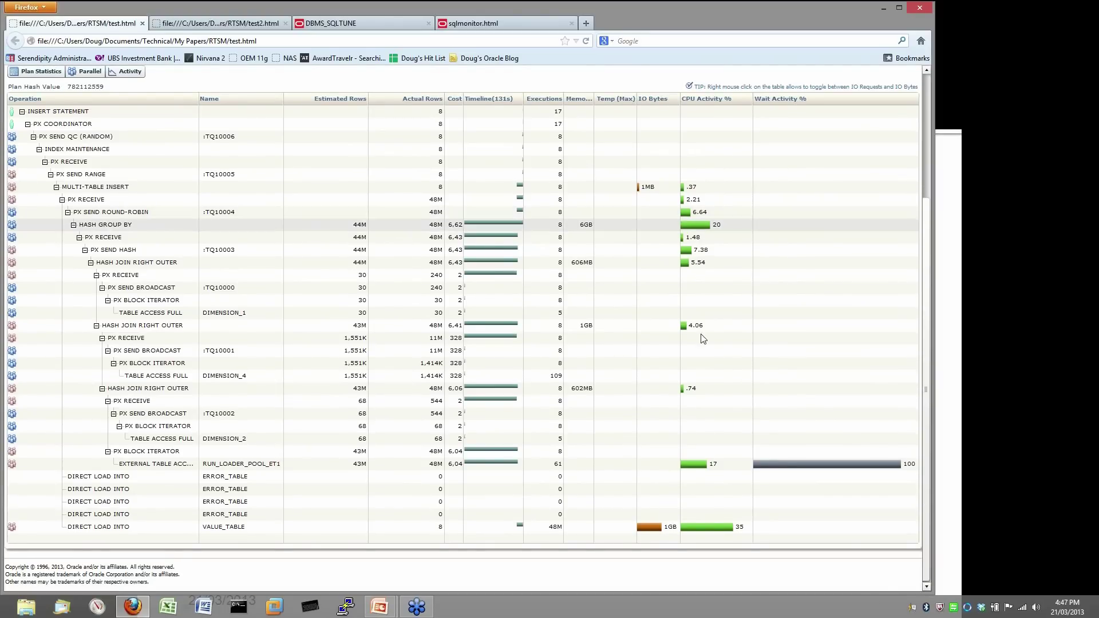
mouse_move(695, 525)
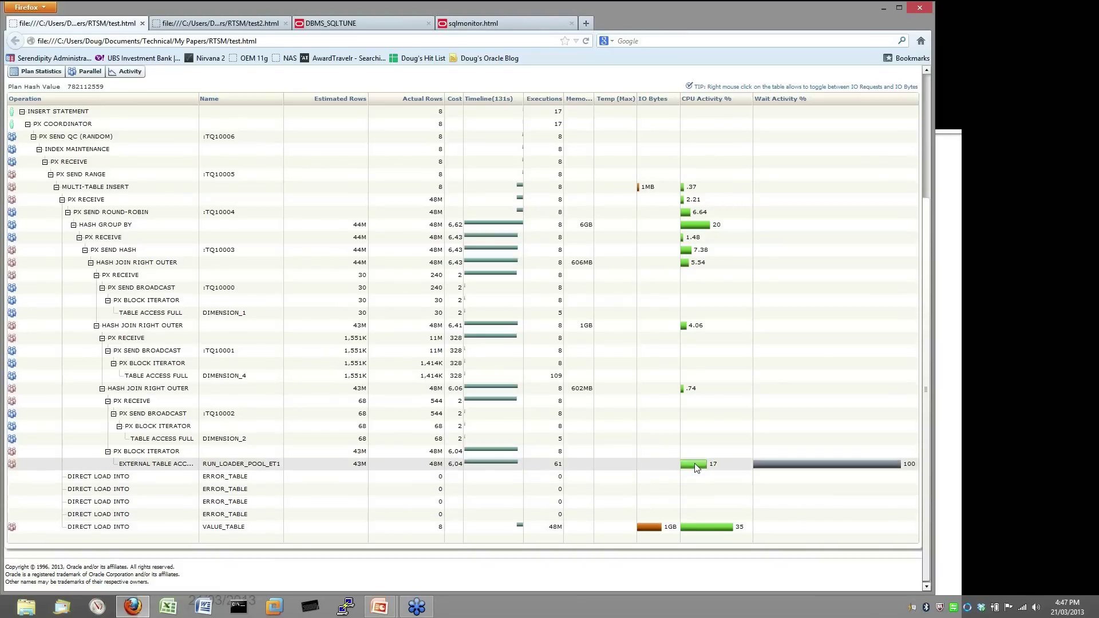
mouse_move(696, 467)
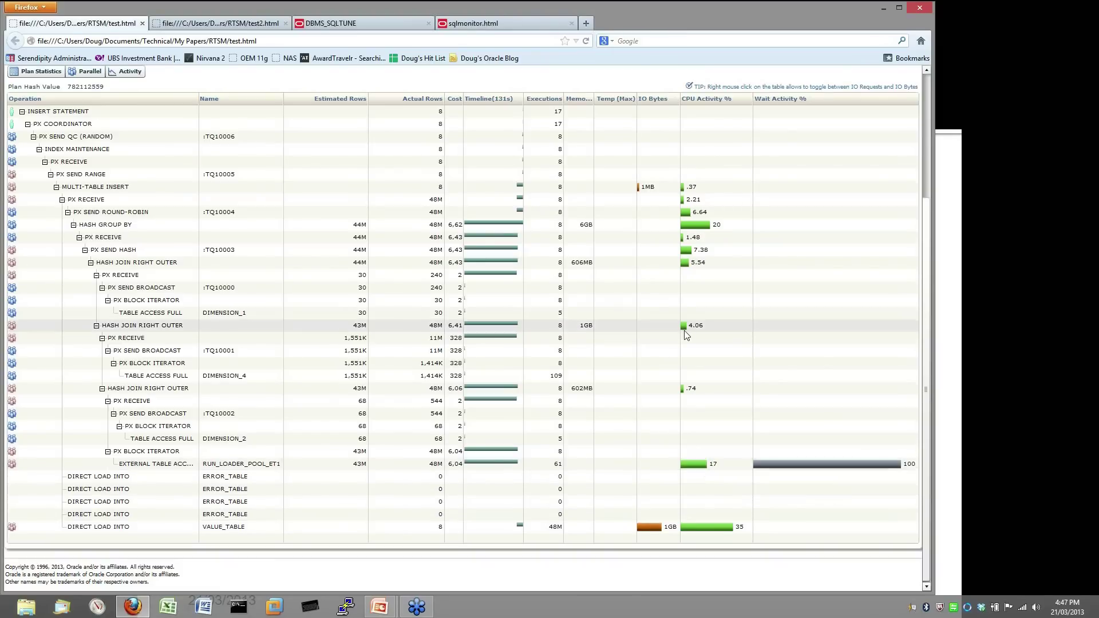
mouse_move(693, 224)
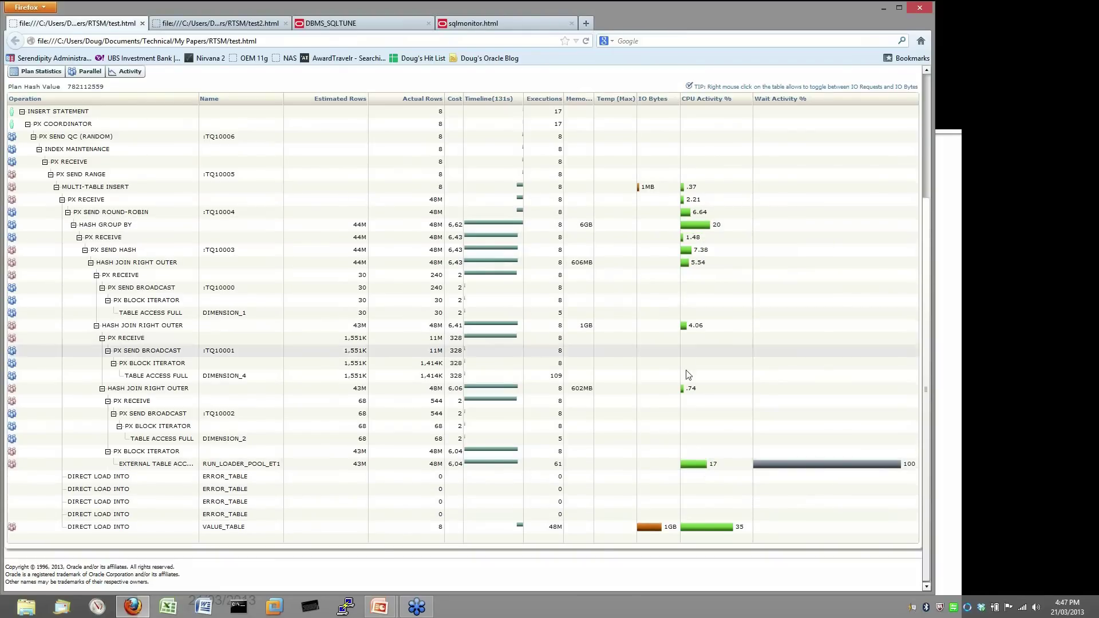
mouse_move(683, 392)
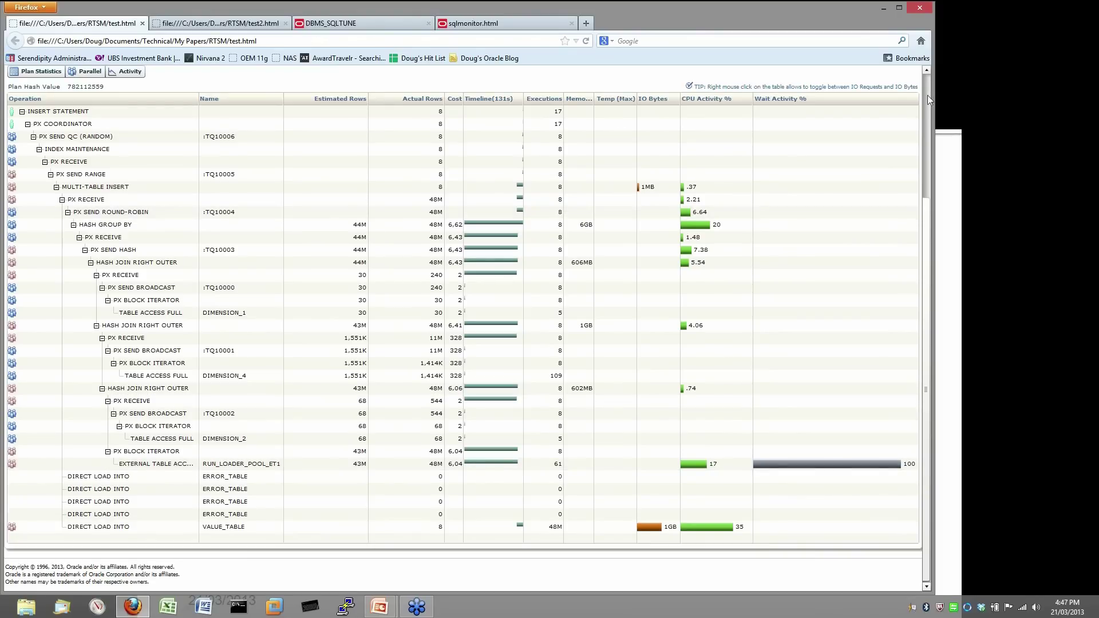
Step: Check the Wait Activity % in the overview, and examine the same measure for the RUN_LOADER_POOL_ET1 external table access
scroll(927, 95, "up", 3)
mouse_move(448, 201)
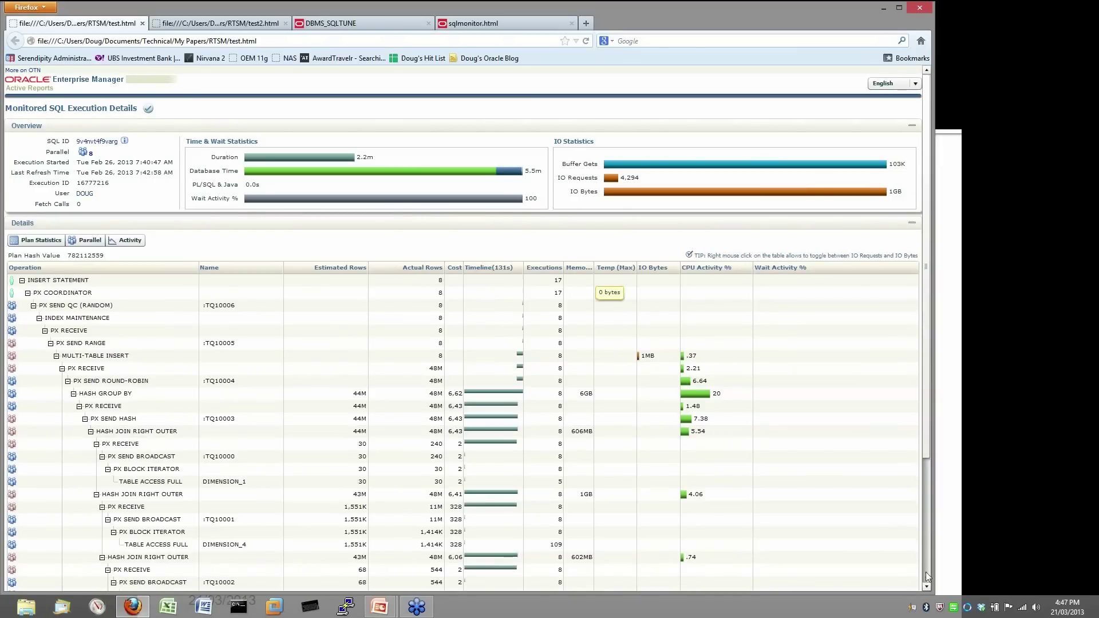
scroll(927, 576, "down", 5)
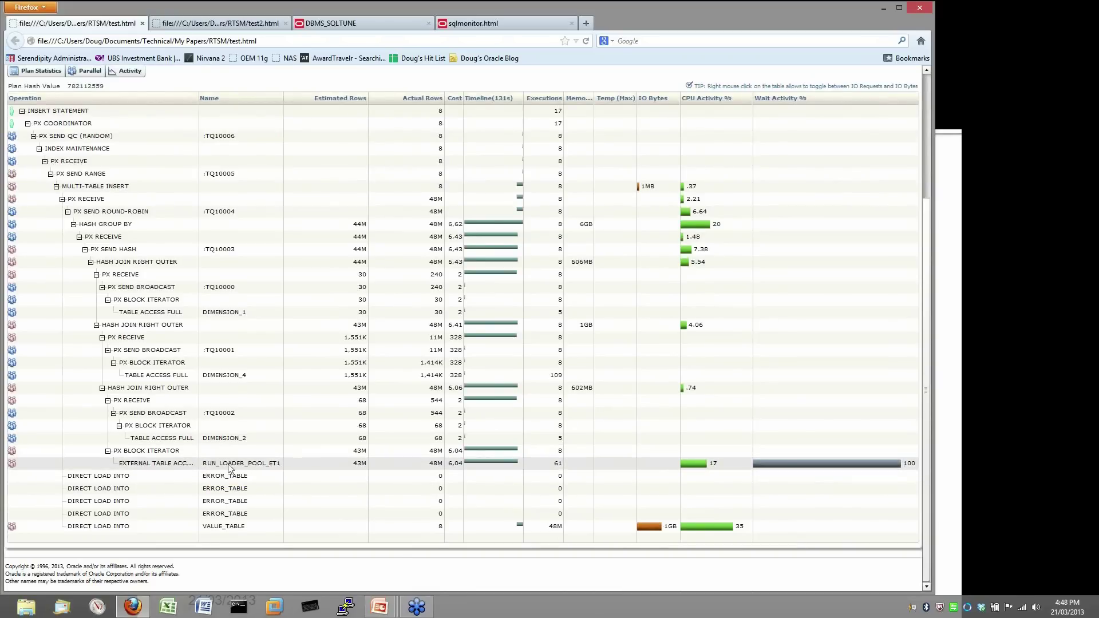
mouse_move(835, 466)
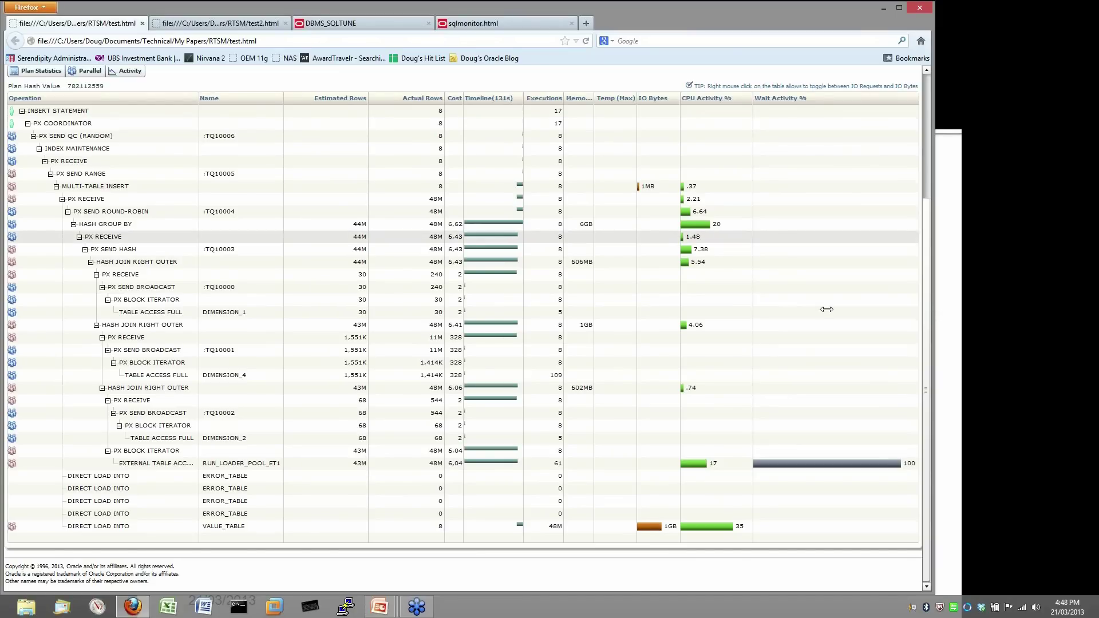
Step: Narrow the browser window, move it over the middle of the slide, and slightly widen the Operation column
left_click_drag(827, 310, 397, 268)
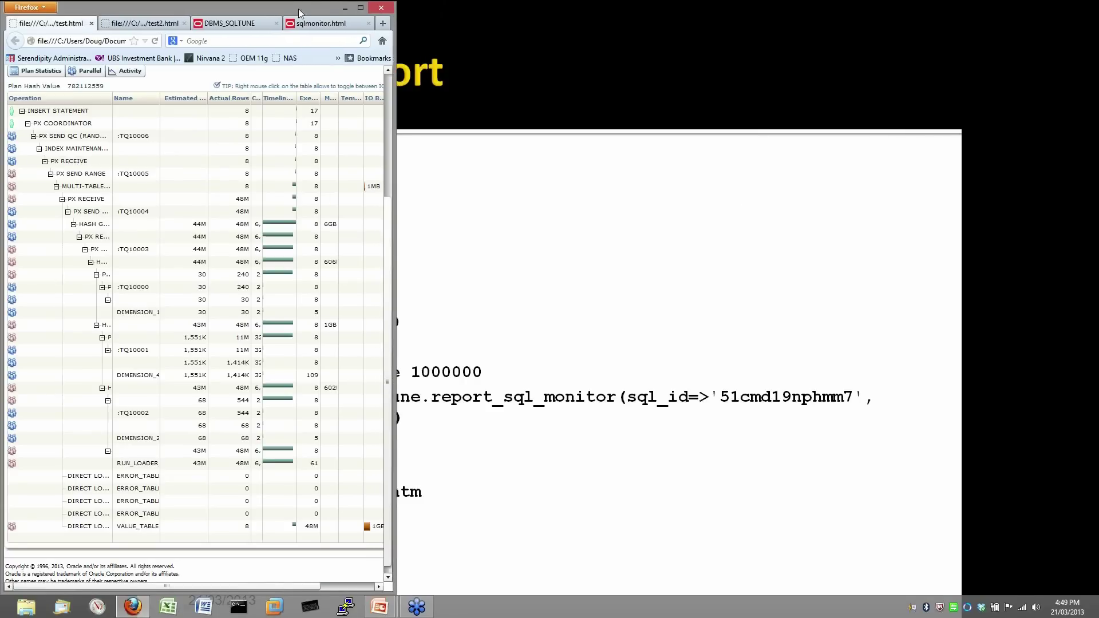
left_click_drag(328, 6, 575, 7)
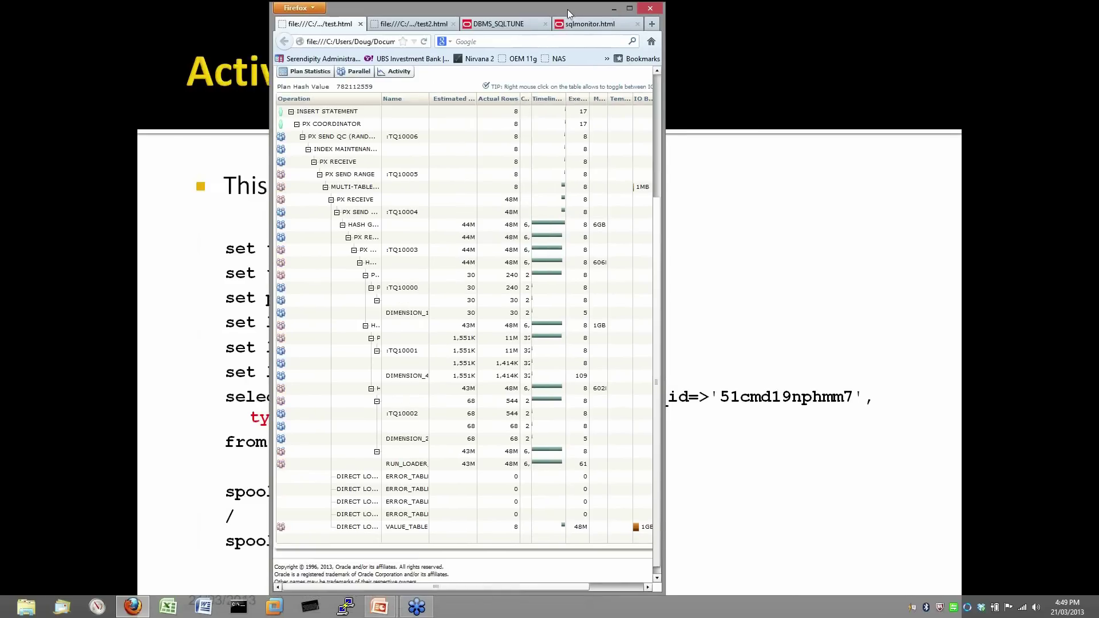
left_click_drag(382, 98, 425, 102)
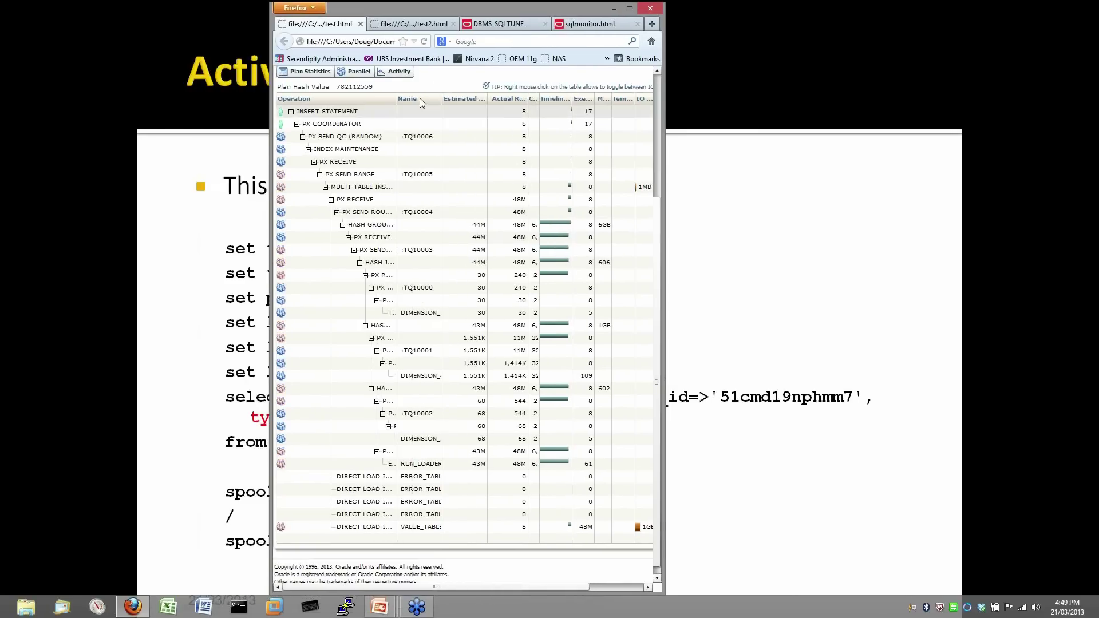
Step: Move the Actual Rows column after Temp (Max), and widen the Cost and Operation columns to show their full contents
left_click_drag(503, 101, 628, 108)
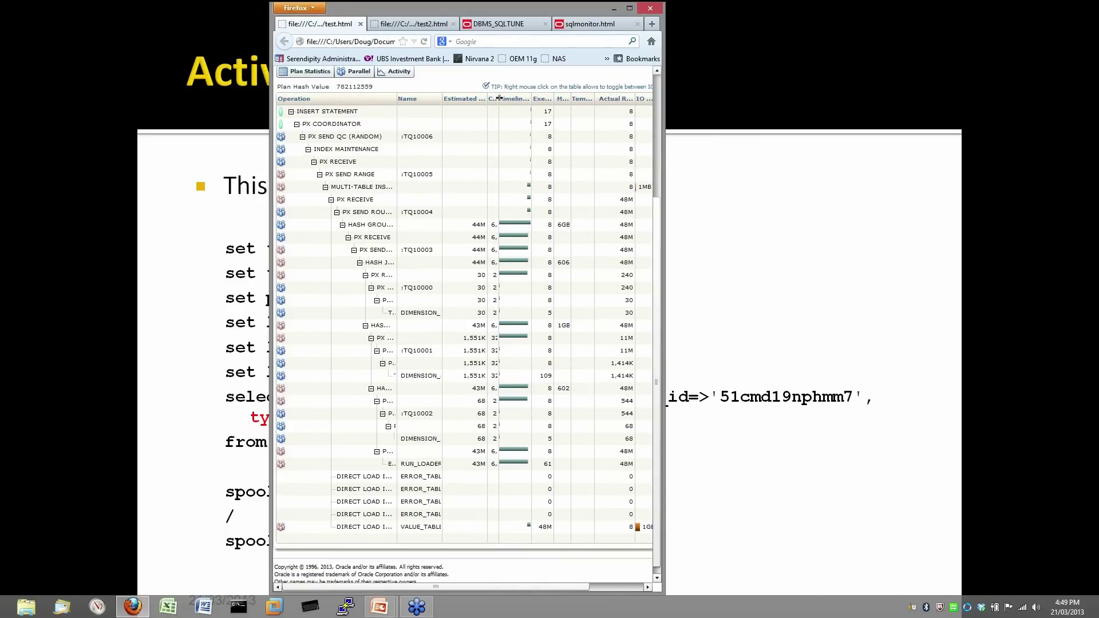
left_click_drag(499, 98, 525, 102)
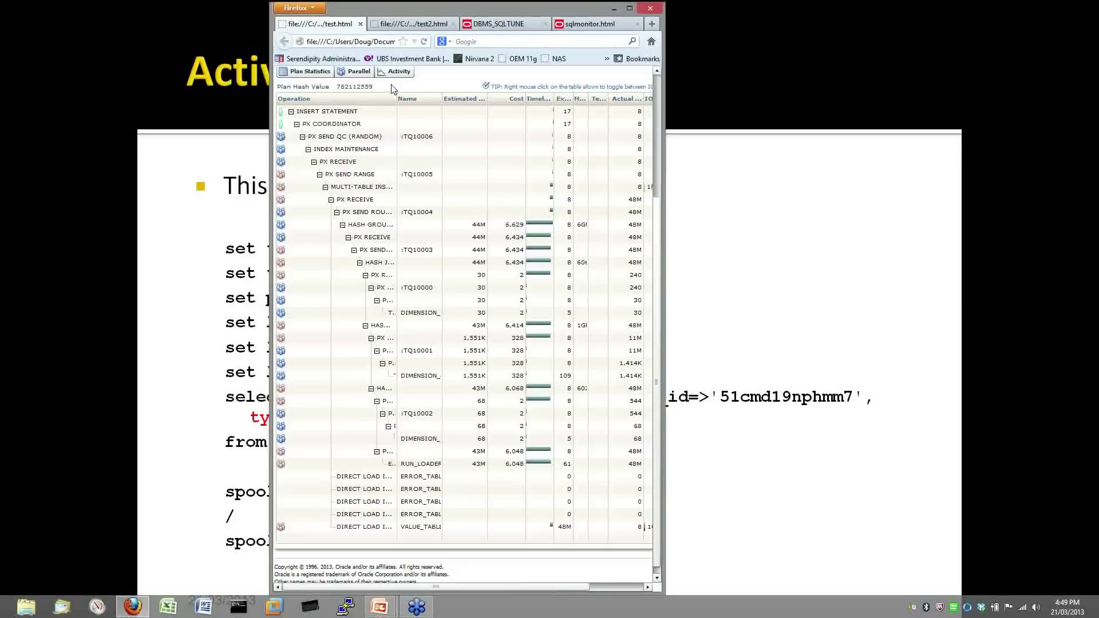
left_click_drag(397, 96, 471, 97)
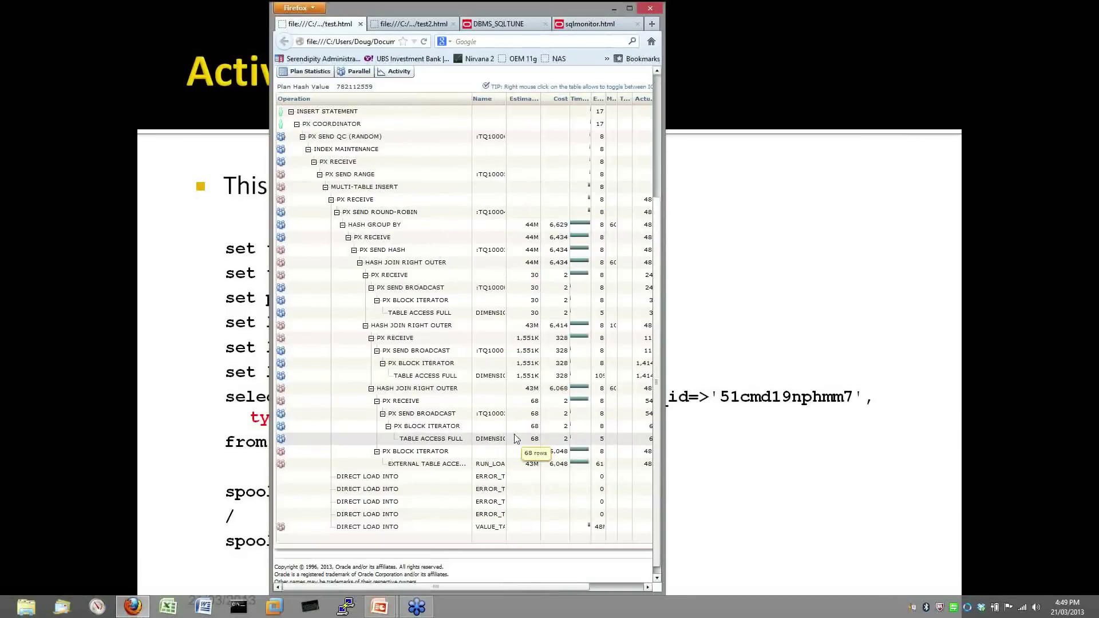
Step: Highlight the DIMENSION_1 and DIMENSION_4 full table accesses, and widen the browser window to inspect CPU activity up to the :TQ10003 PX SEND HASH row
left_click(419, 316)
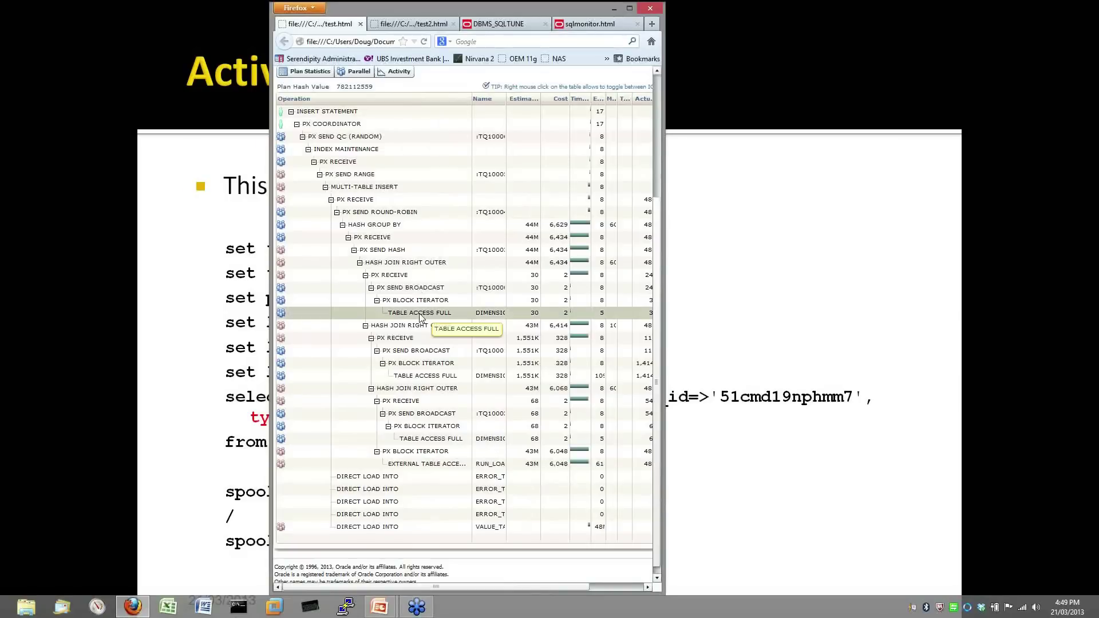
left_click(409, 377)
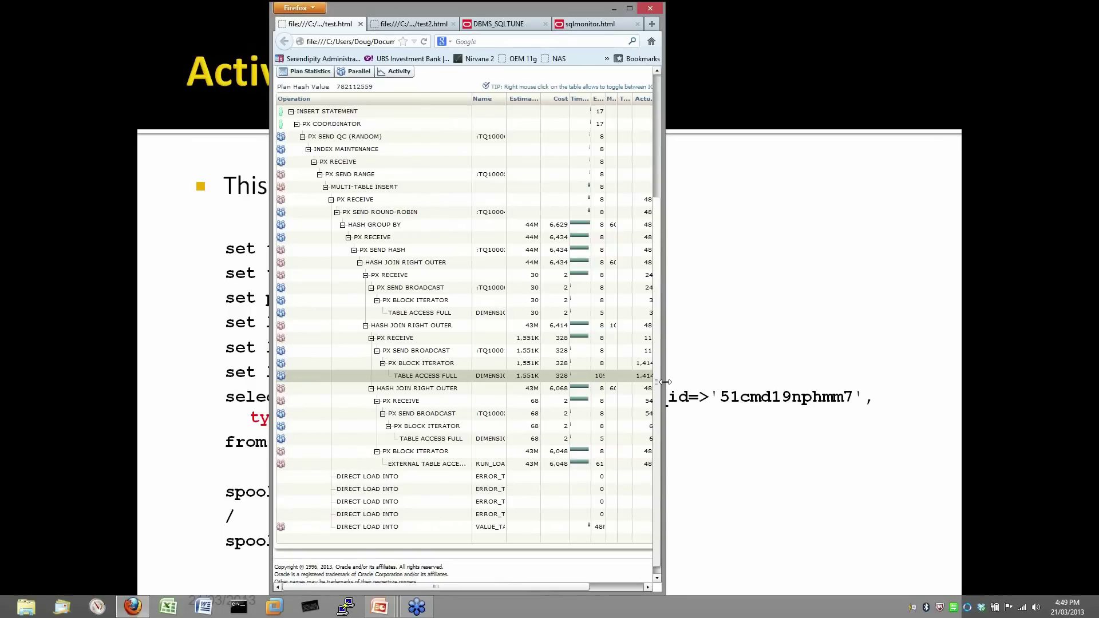
left_click_drag(666, 382, 988, 349)
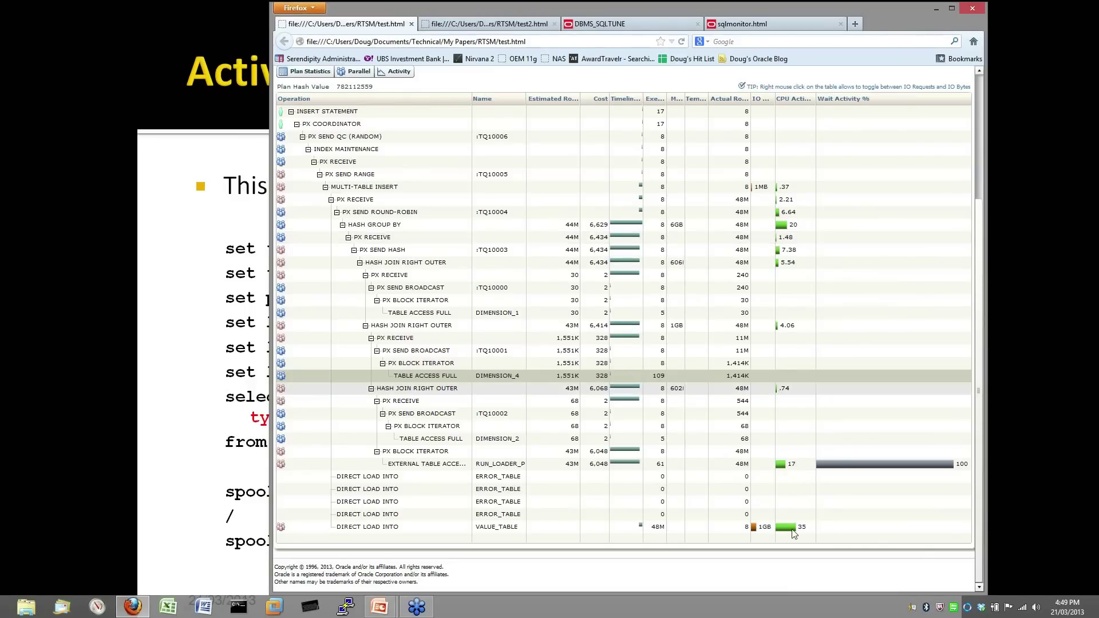
mouse_move(793, 529)
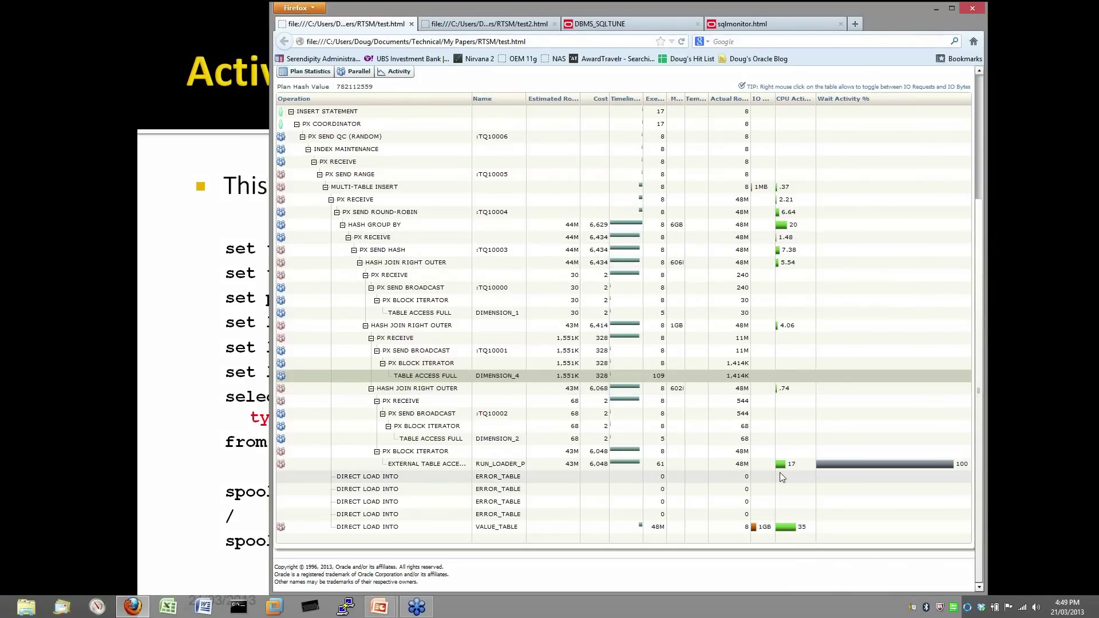
left_click(779, 250)
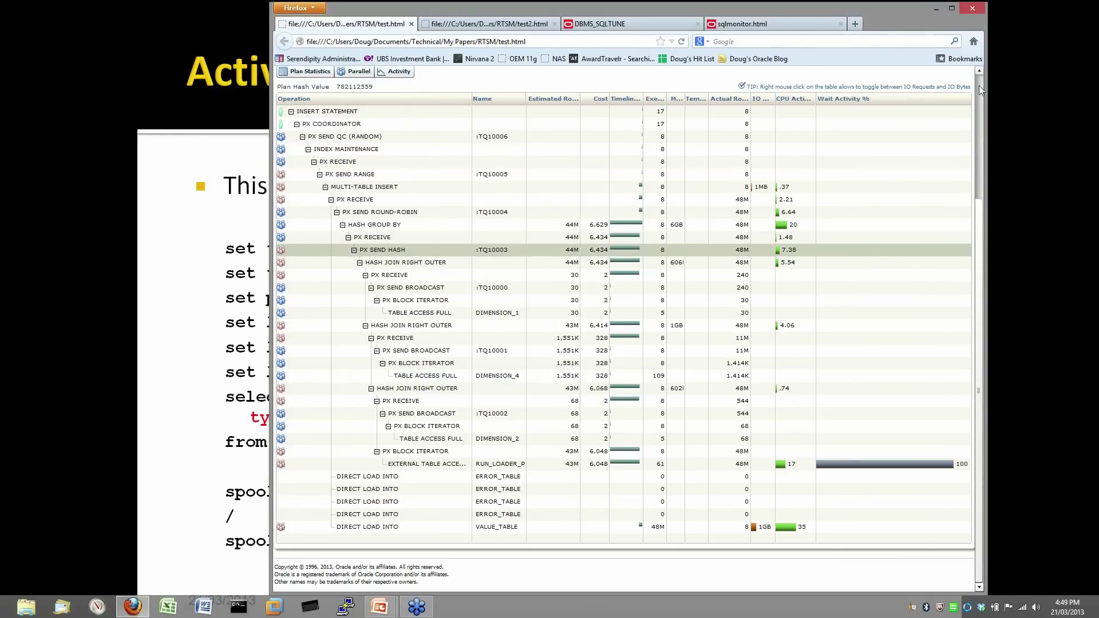
Step: Show the report's Parallel details and expand Parallel Set 2 and Parallel Set 1 to list their individual servers
scroll(979, 84, "up", 5)
left_click(359, 245)
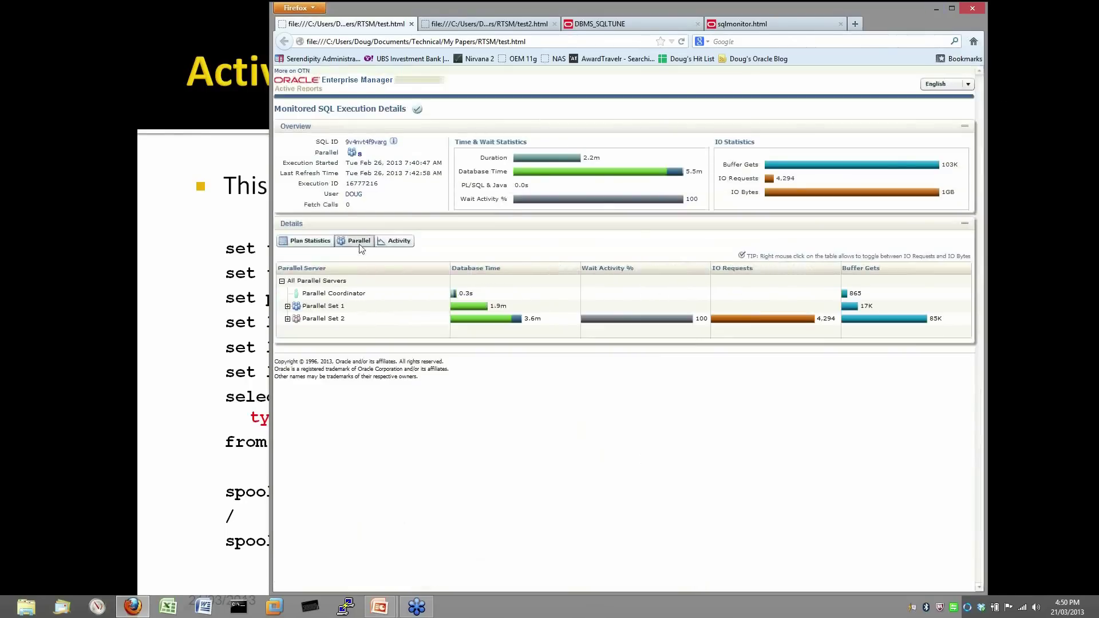
left_click(287, 320)
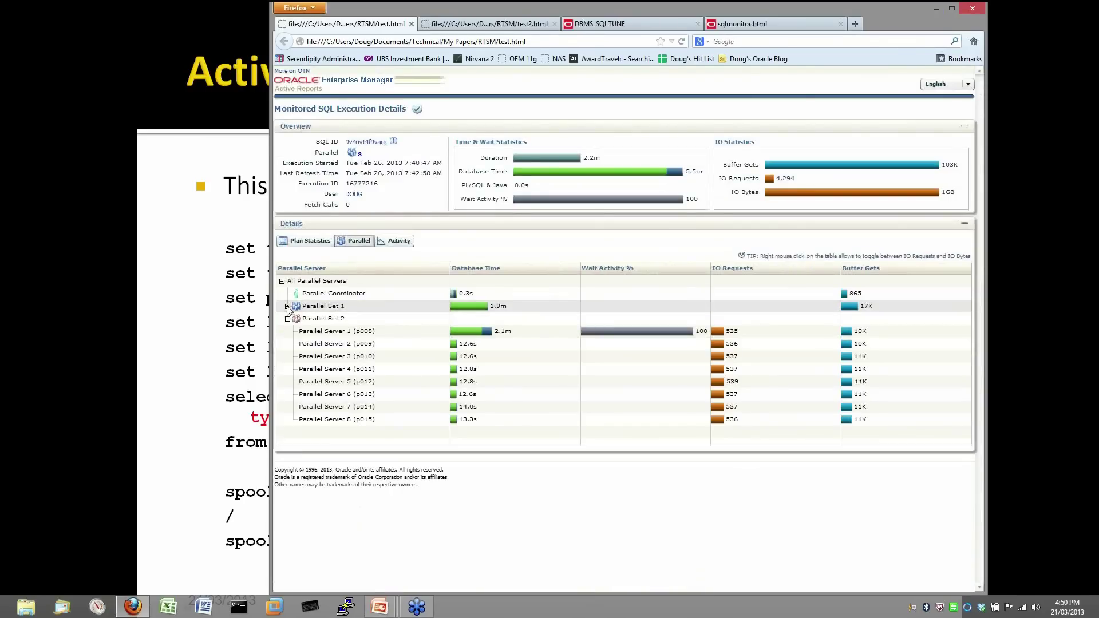
left_click(288, 307)
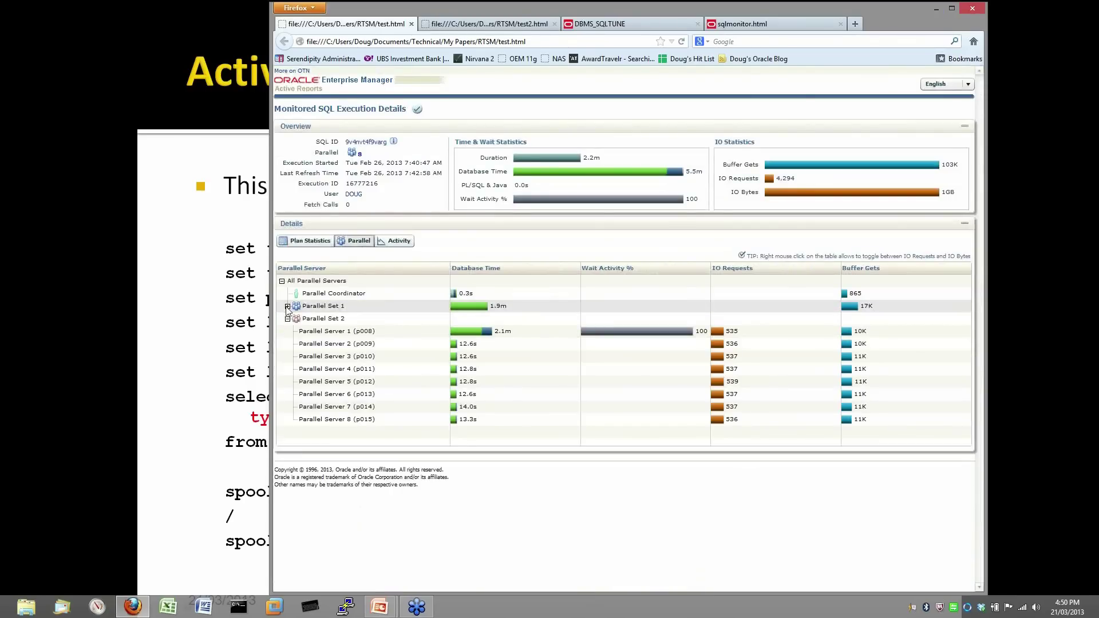
left_click(979, 588)
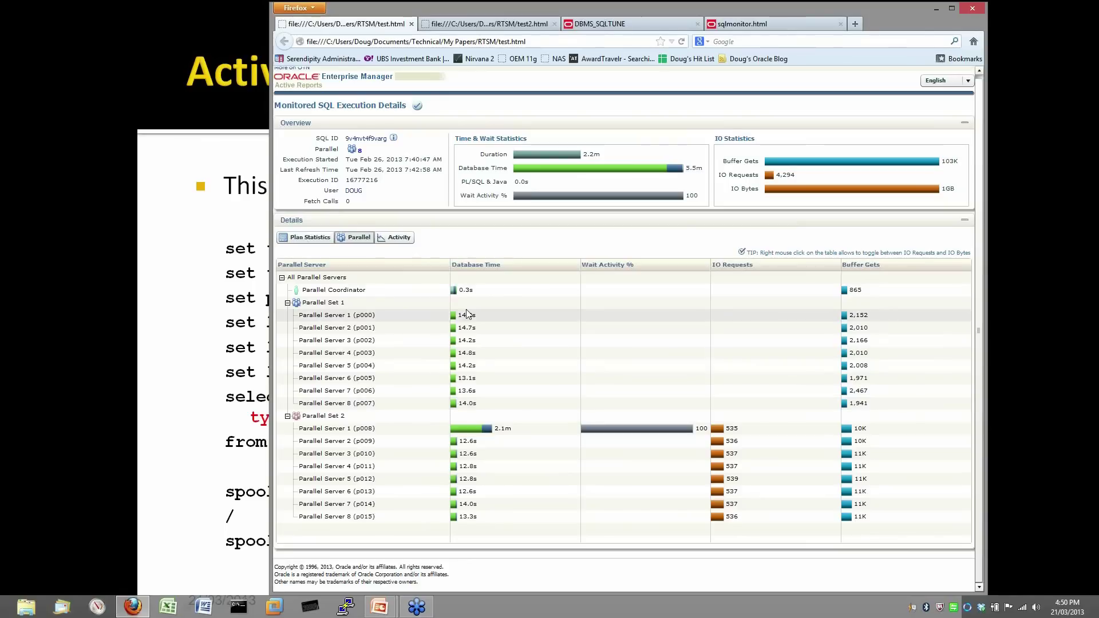
Step: Compare Database Time across the parallel servers, and examine the CPU and wait activity of server p008 in Parallel Set 2
mouse_move(462, 324)
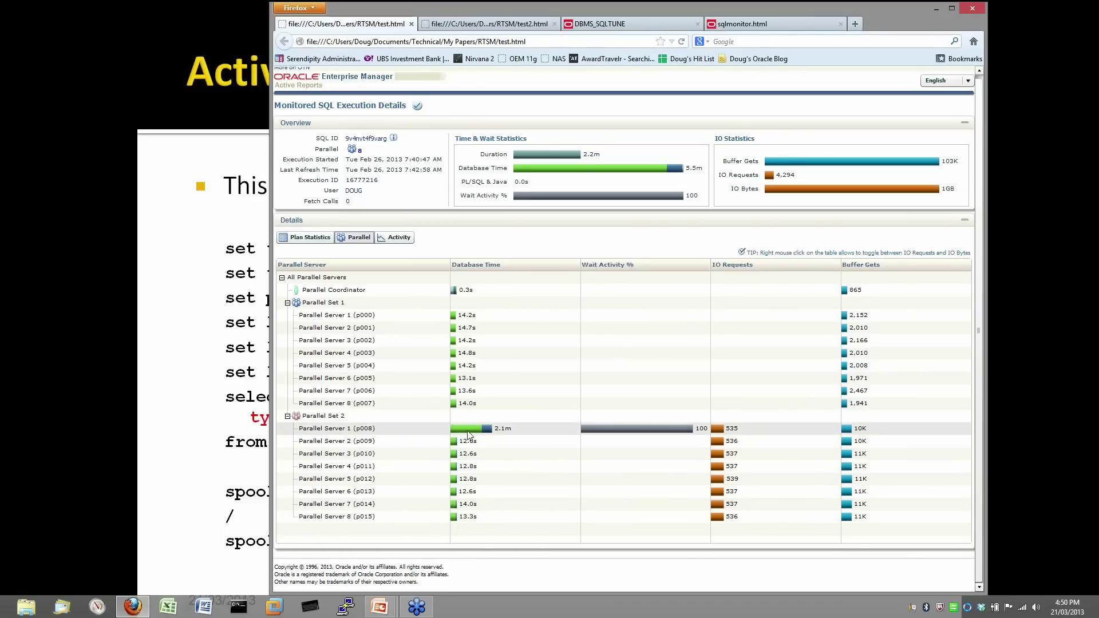
mouse_move(468, 435)
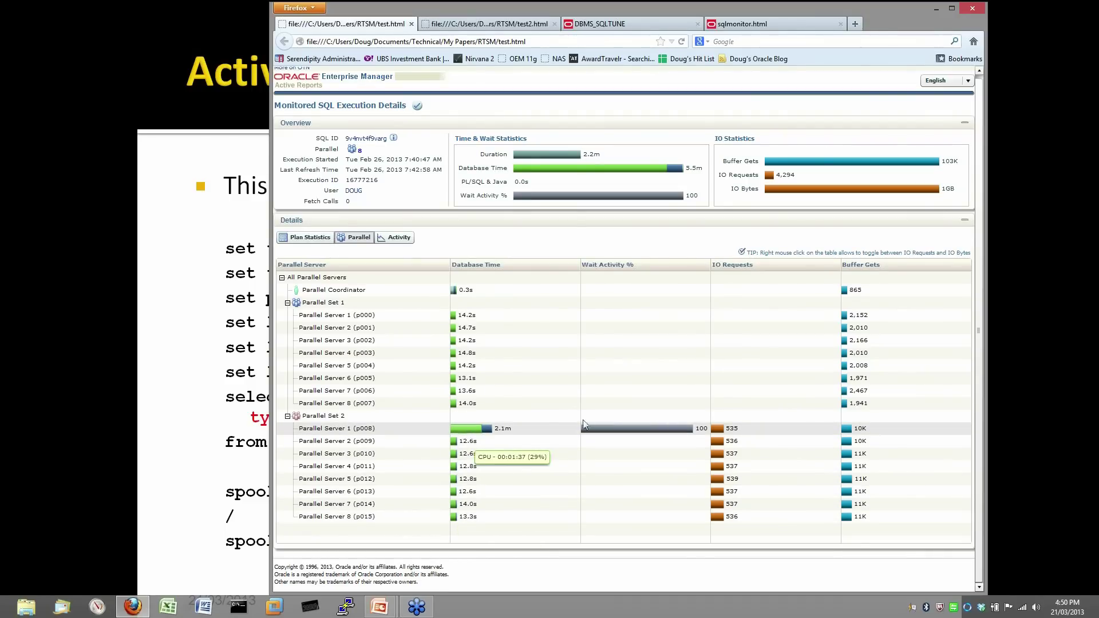
mouse_move(638, 433)
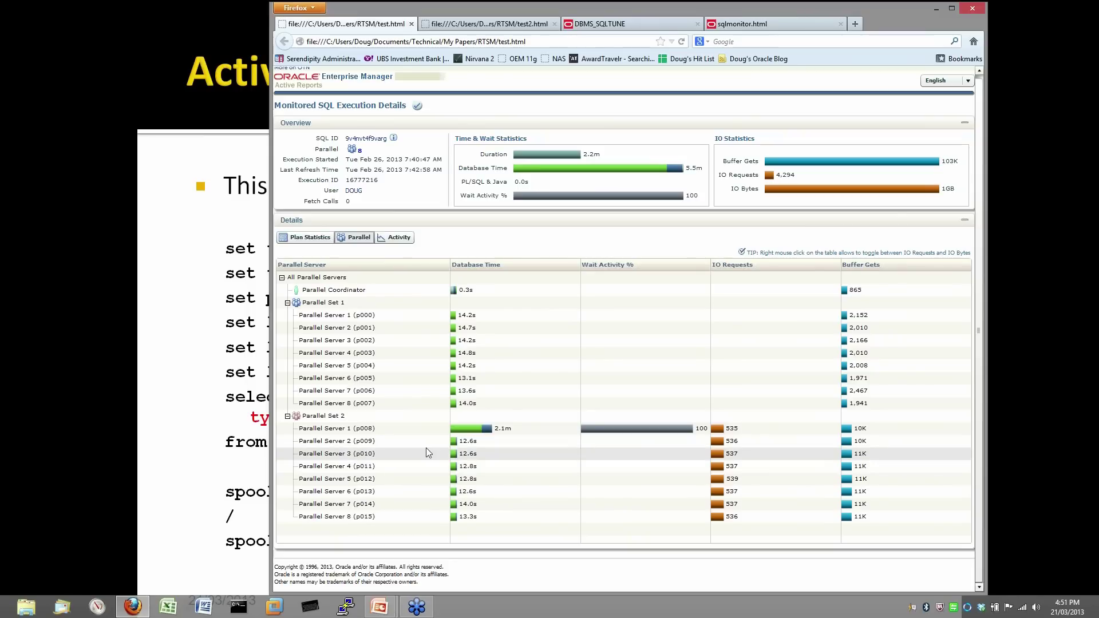
mouse_move(467, 431)
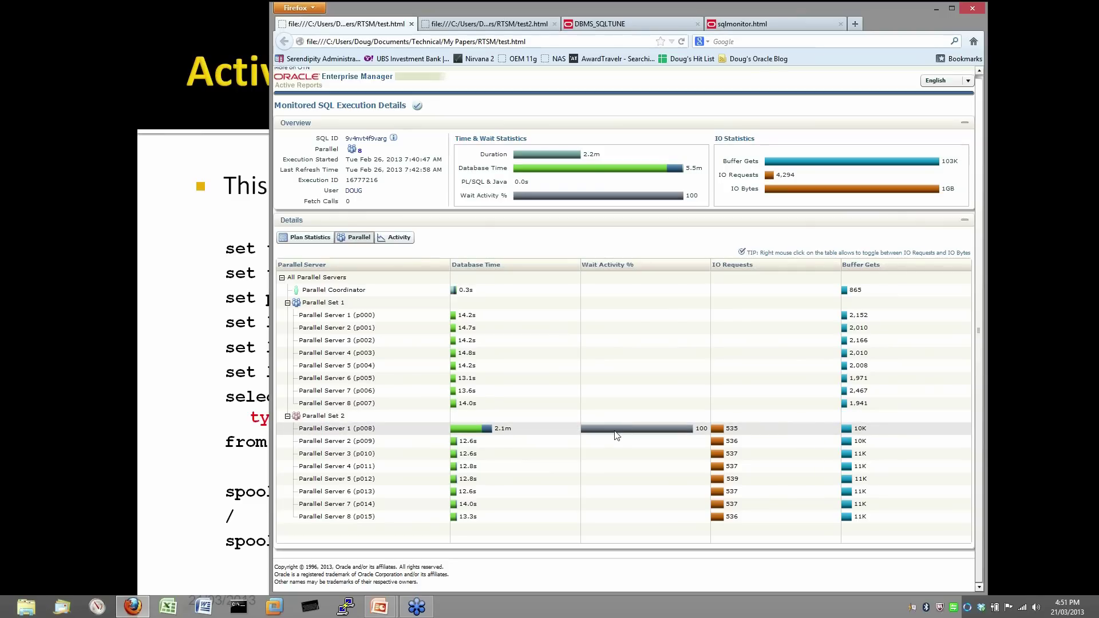
mouse_move(613, 434)
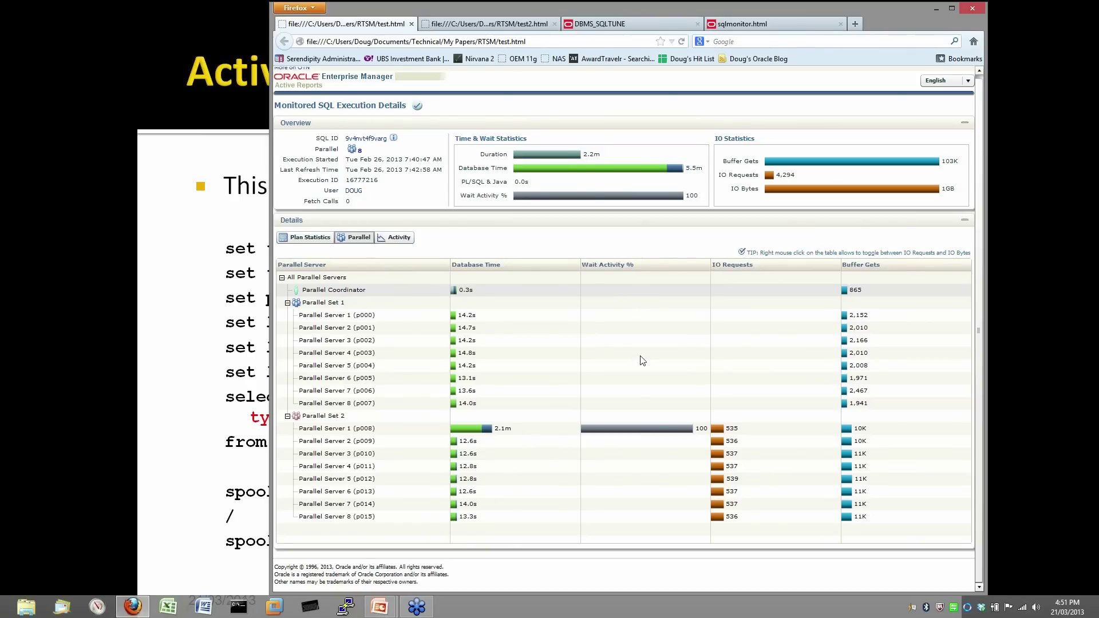
Step: Show the Activity chart of active sessions over time for the monitored SQL statement
left_click(405, 242)
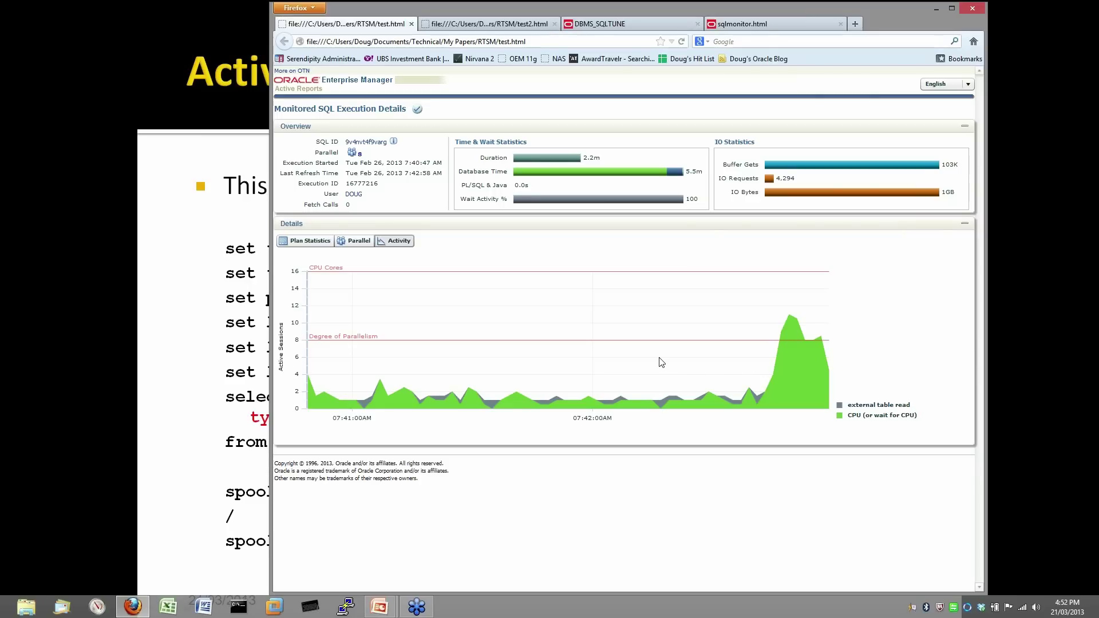
Step: Switch to the file explorer and browse through My Documents, Technical and My Papers to the RTSM folder
left_click(24, 609)
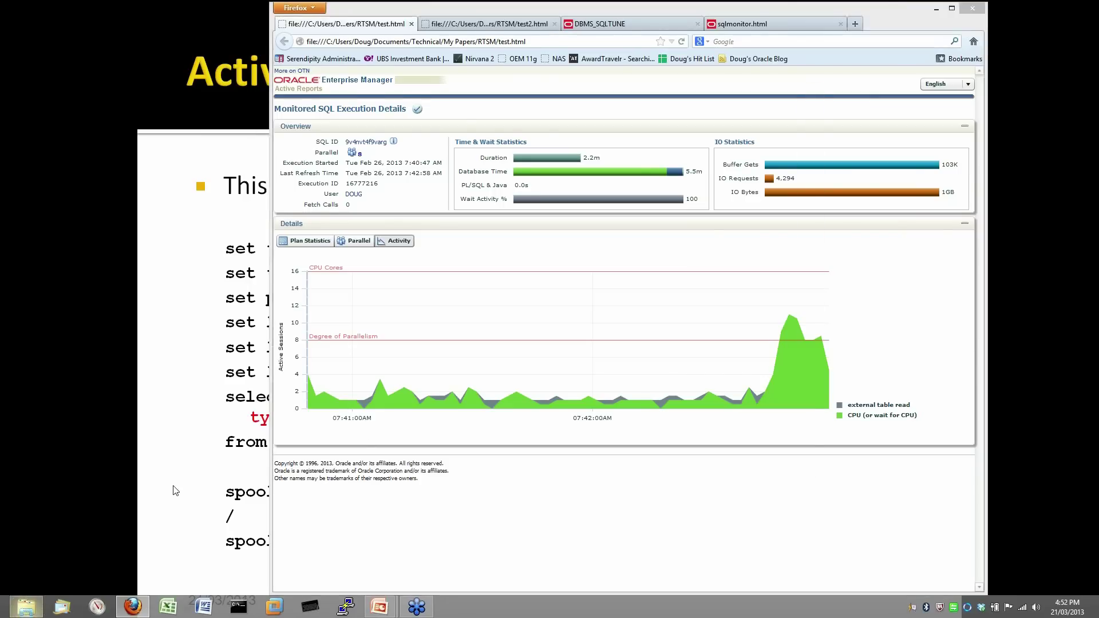
left_click(265, 295)
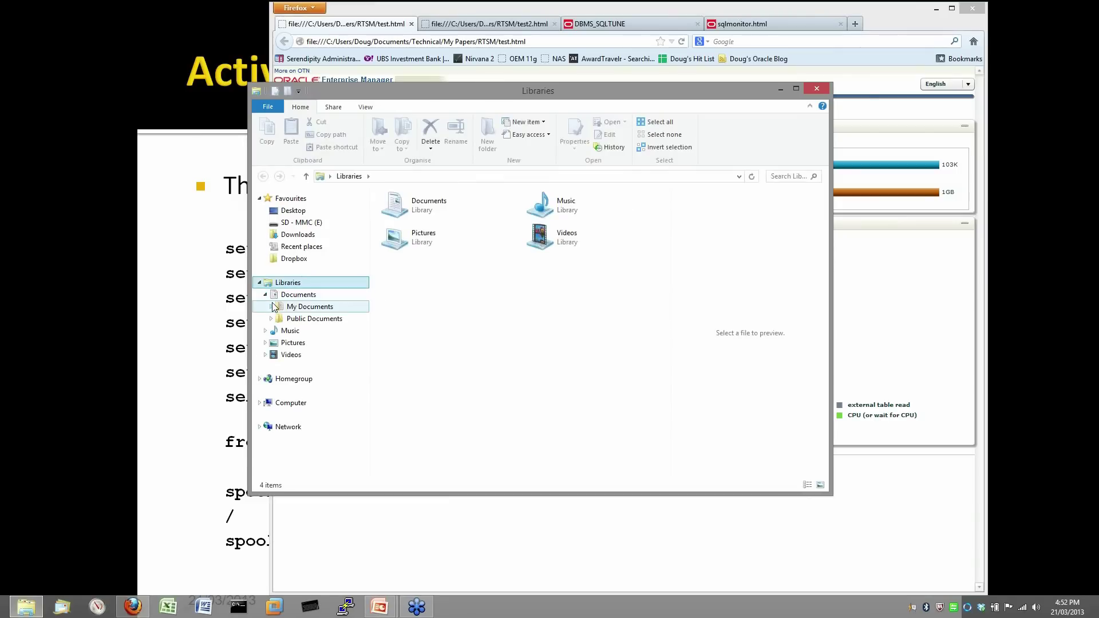
left_click(272, 306)
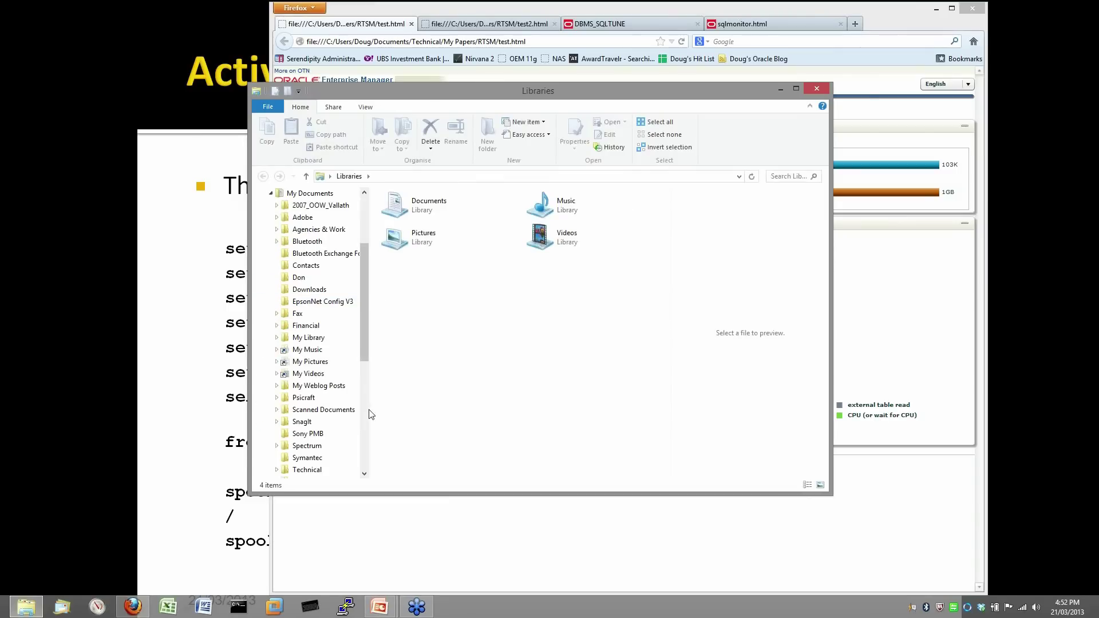
left_click(367, 450)
left_click(277, 217)
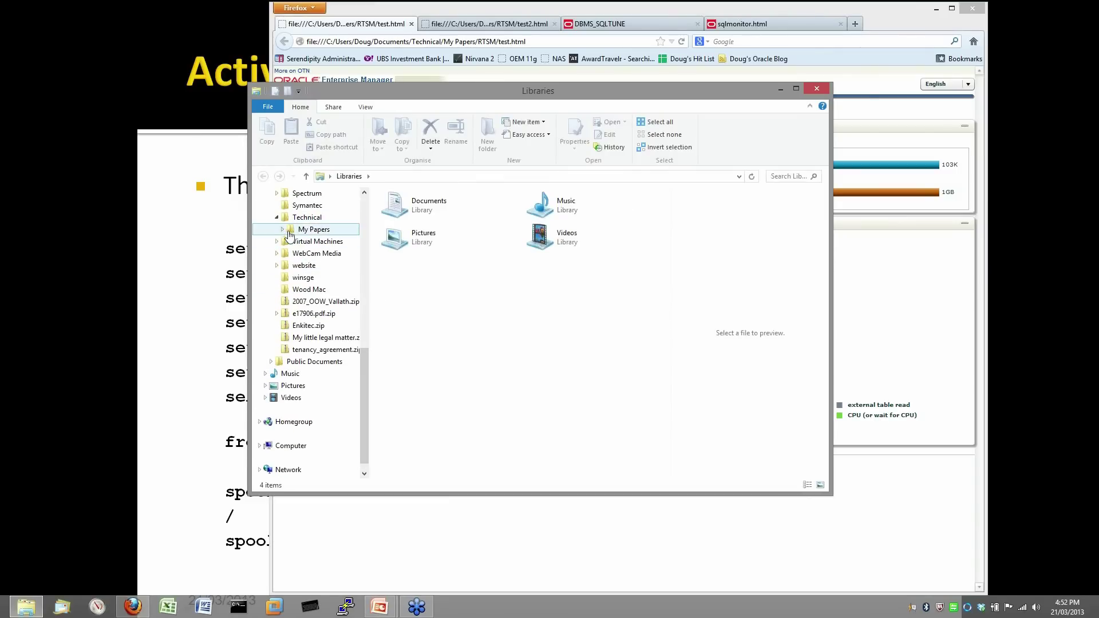
left_click(283, 229)
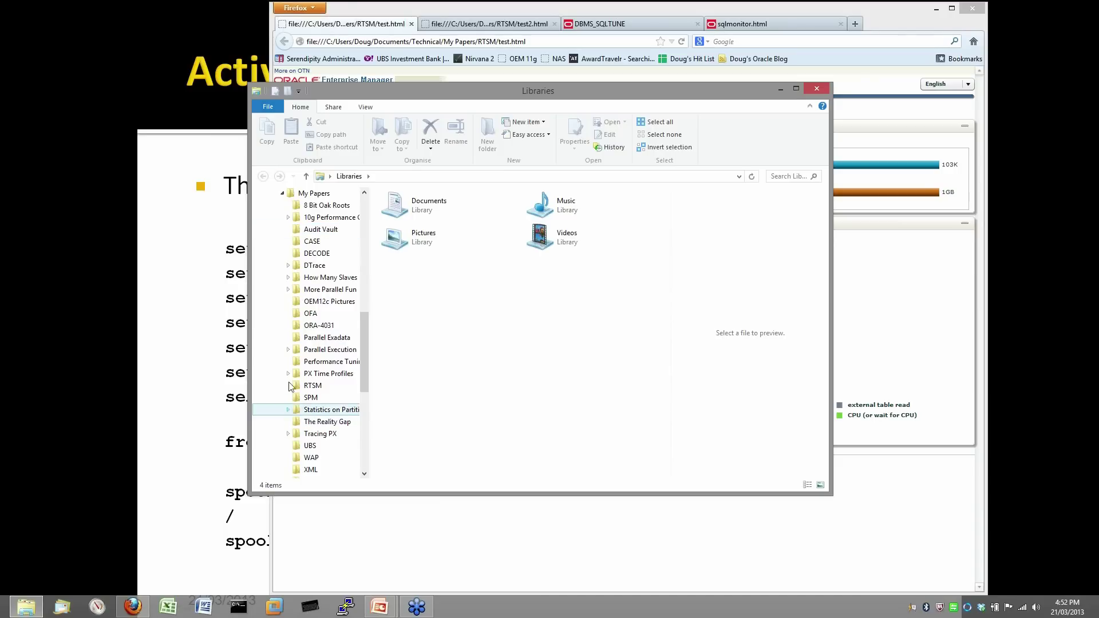
left_click(310, 391)
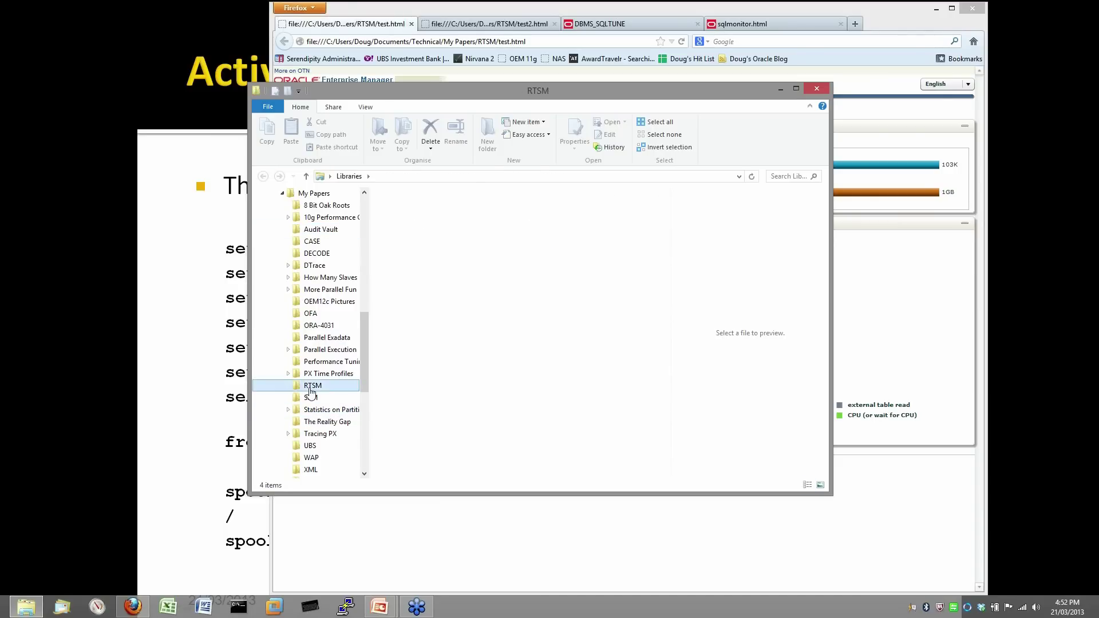
Step: Open the test.html report from the RTSM folder and show its Activity chart
double_click(416, 248)
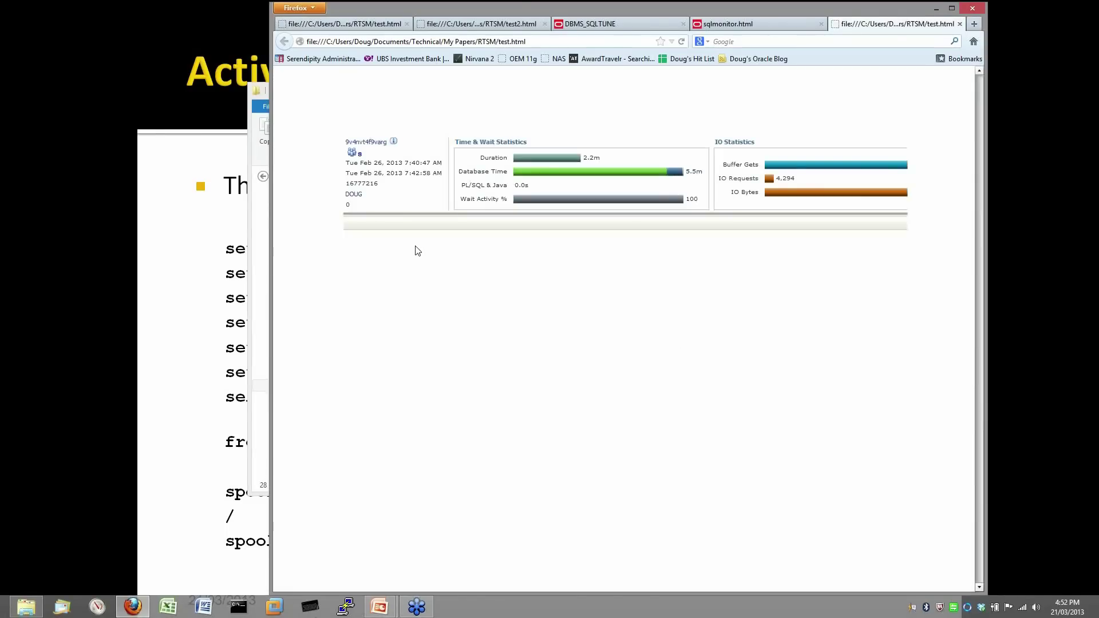
left_click(399, 242)
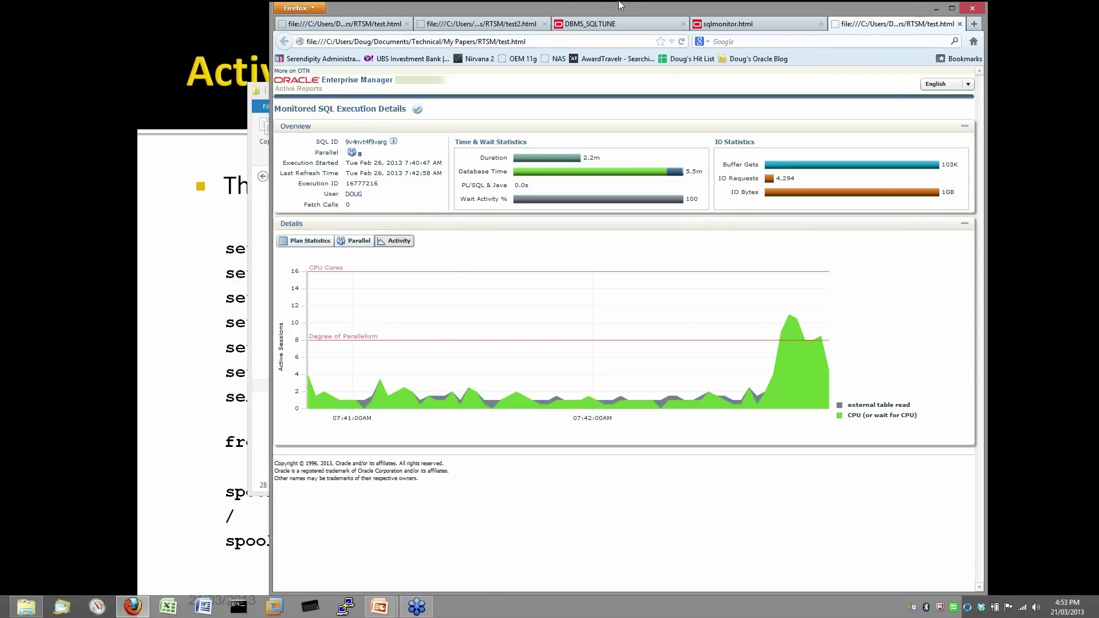
left_click(937, 8)
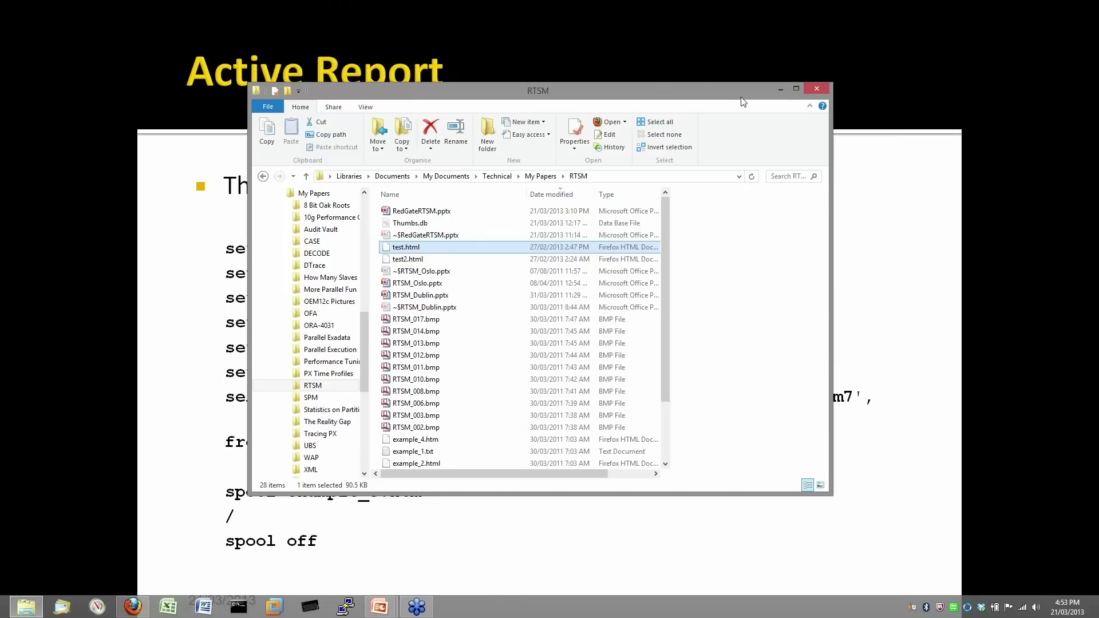
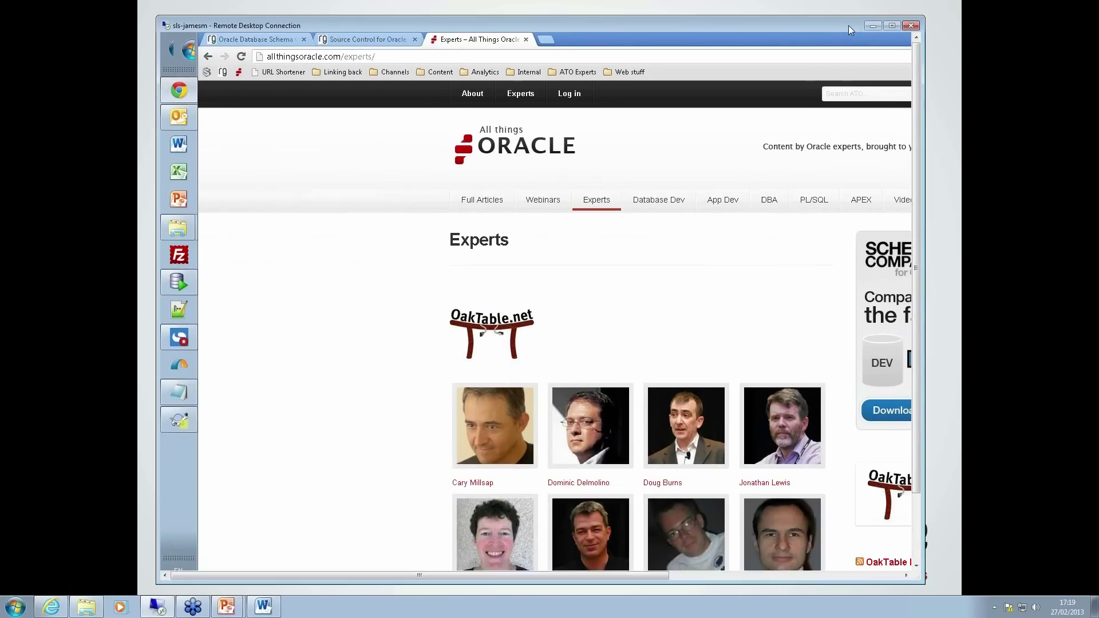
Step: Expand the remote desktop session to full screen and switch to Oracle SQL Developer
double_click(809, 23)
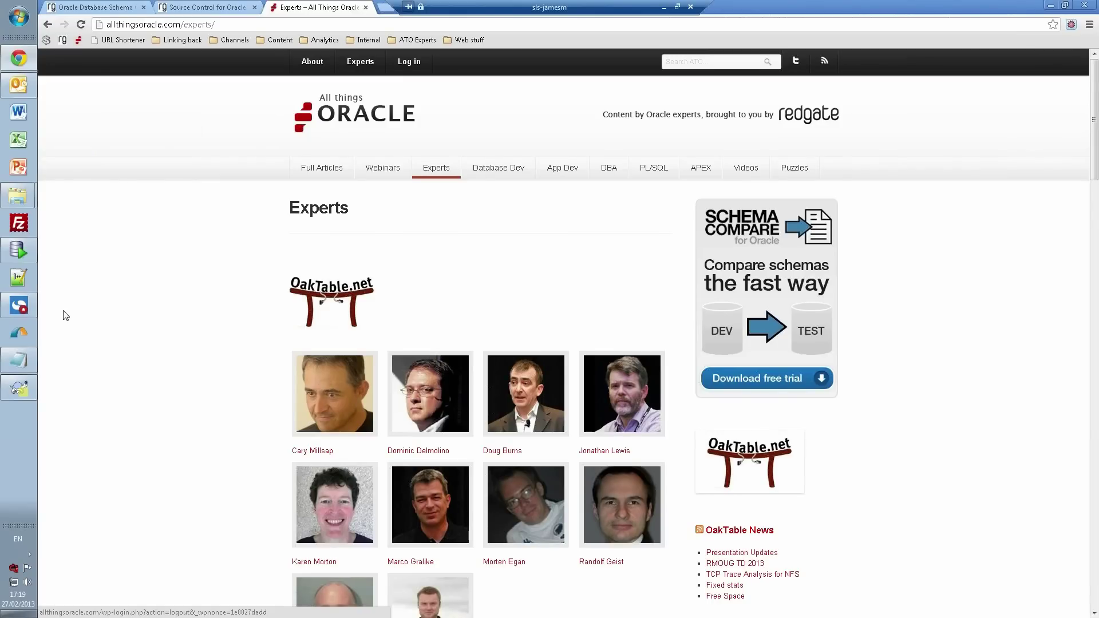
left_click(19, 250)
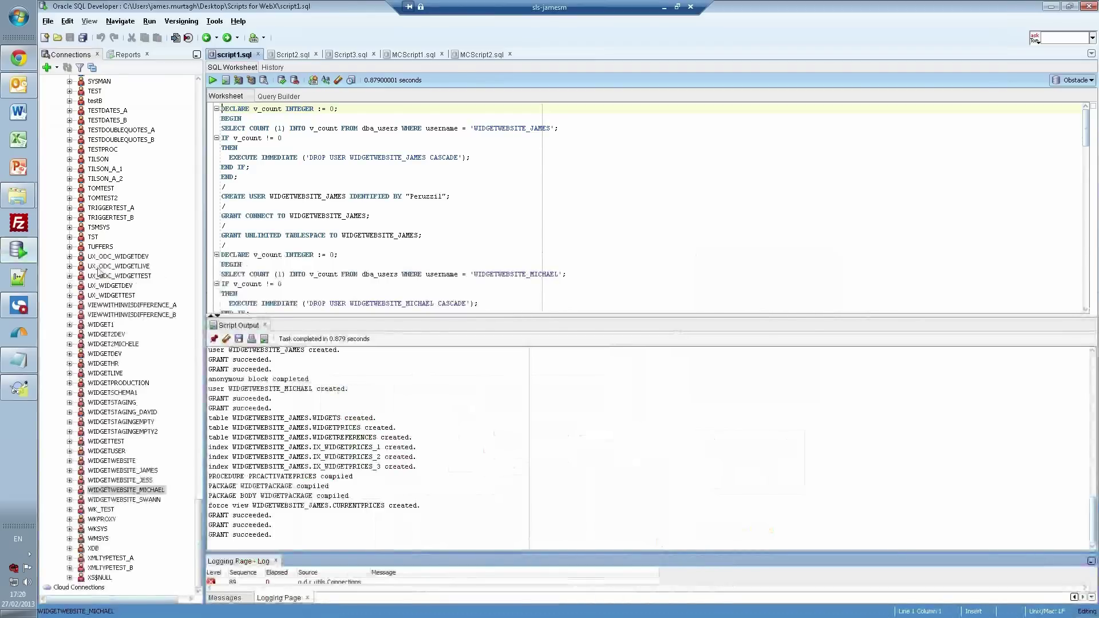
Step: Open the WIDGETWEBSITE_JAMES project in Source Control for Oracle, and move and enlarge its window
right_click(20, 309)
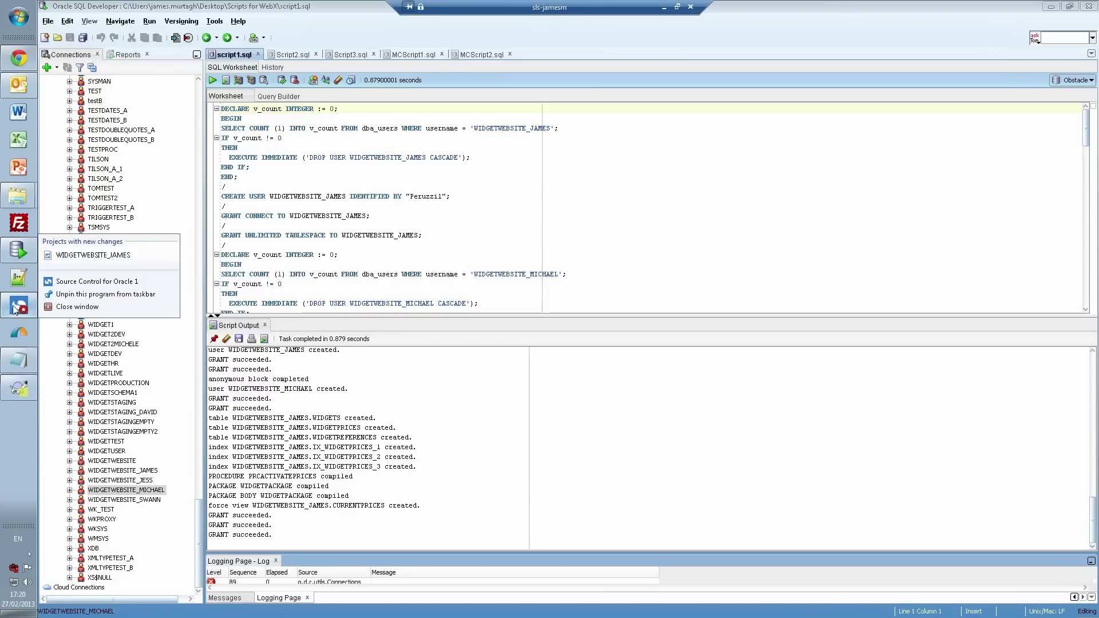
left_click(94, 255)
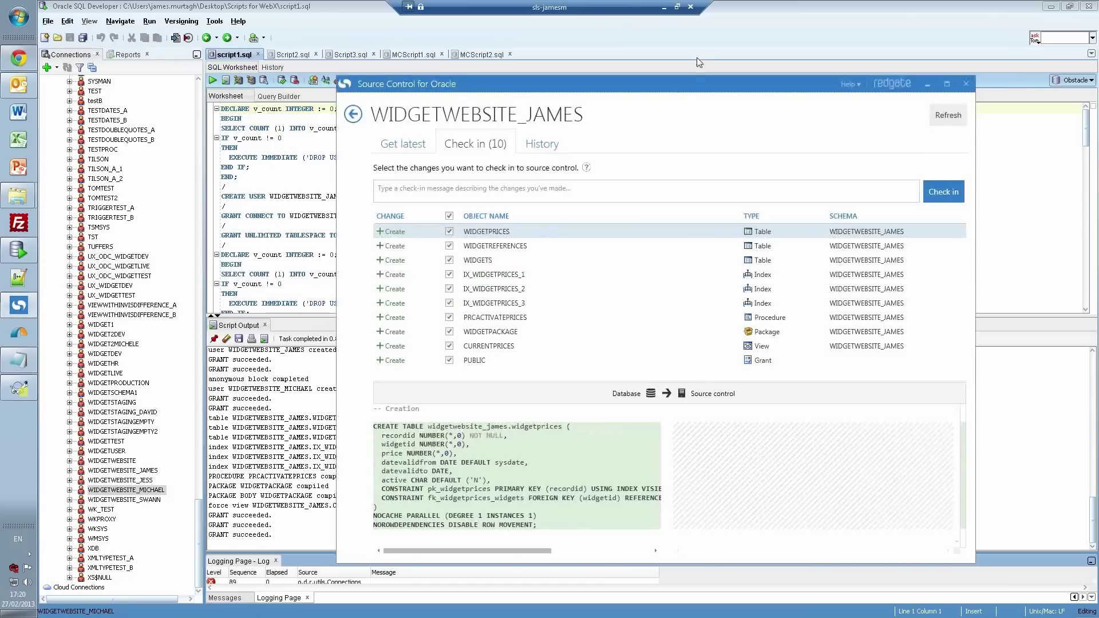
left_click_drag(684, 84, 546, 44)
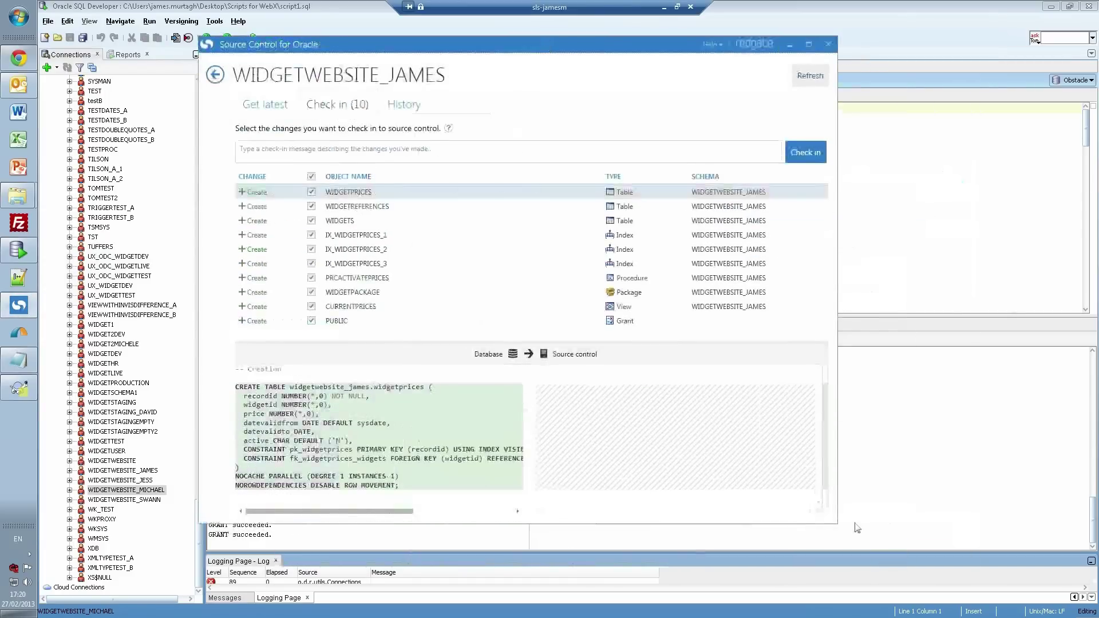
left_click_drag(837, 522, 915, 581)
left_click_drag(510, 47, 493, 49)
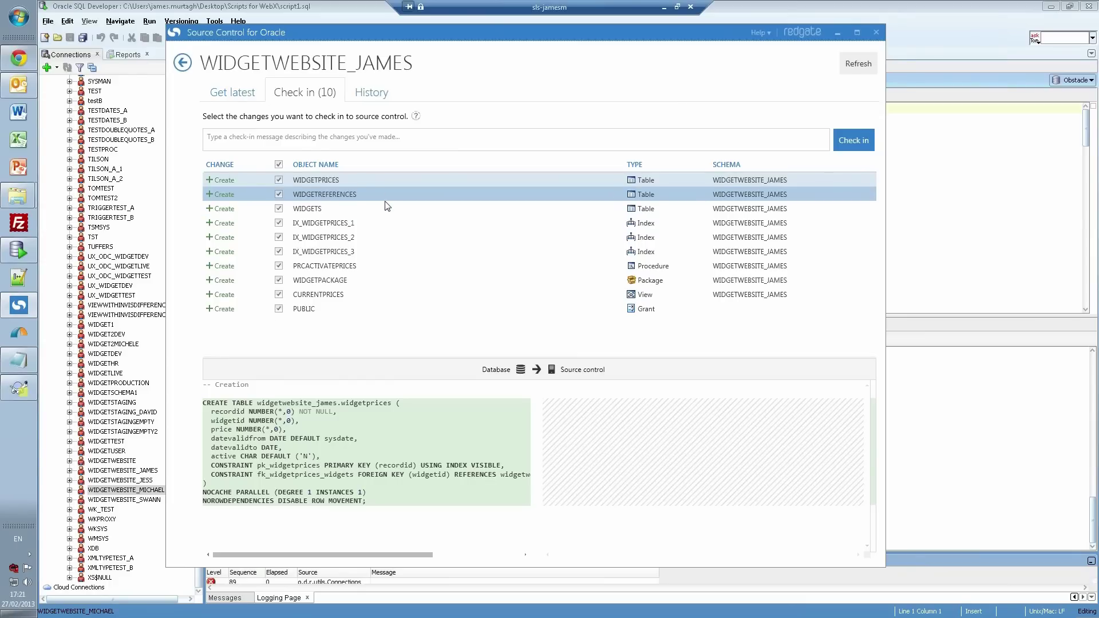
Step: Review the creation scripts of pending changes, including WIDGETREFERENCES, the IX_WIDGETPRICES_1 and IX_WIDGETPRICES_2 indexes, and WIDGETPRICES
left_click(336, 200)
left_click(339, 223)
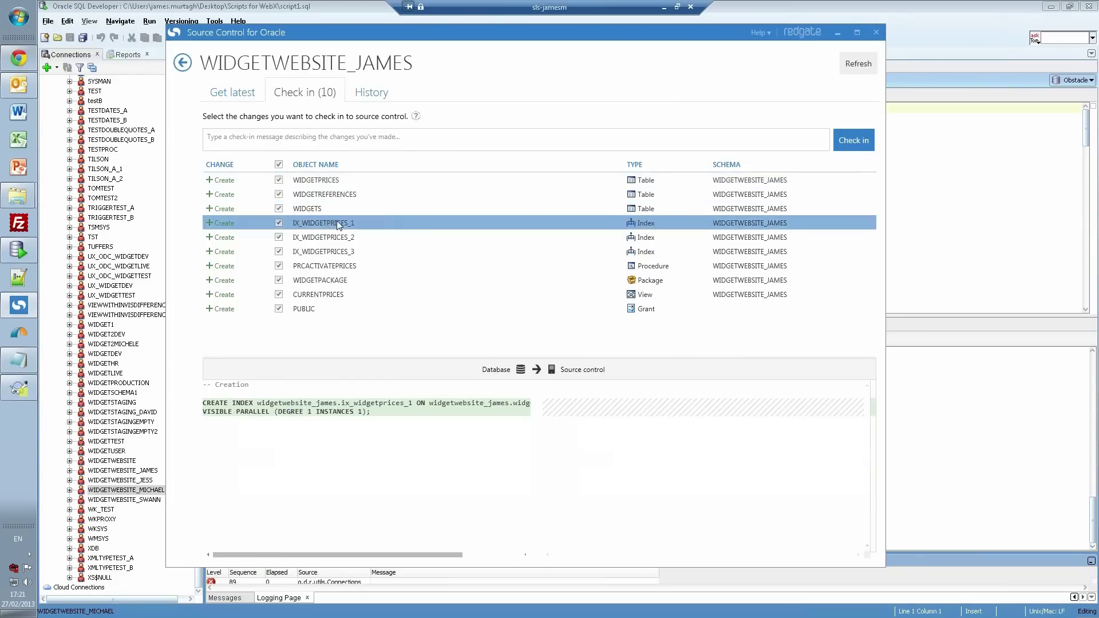
left_click(333, 238)
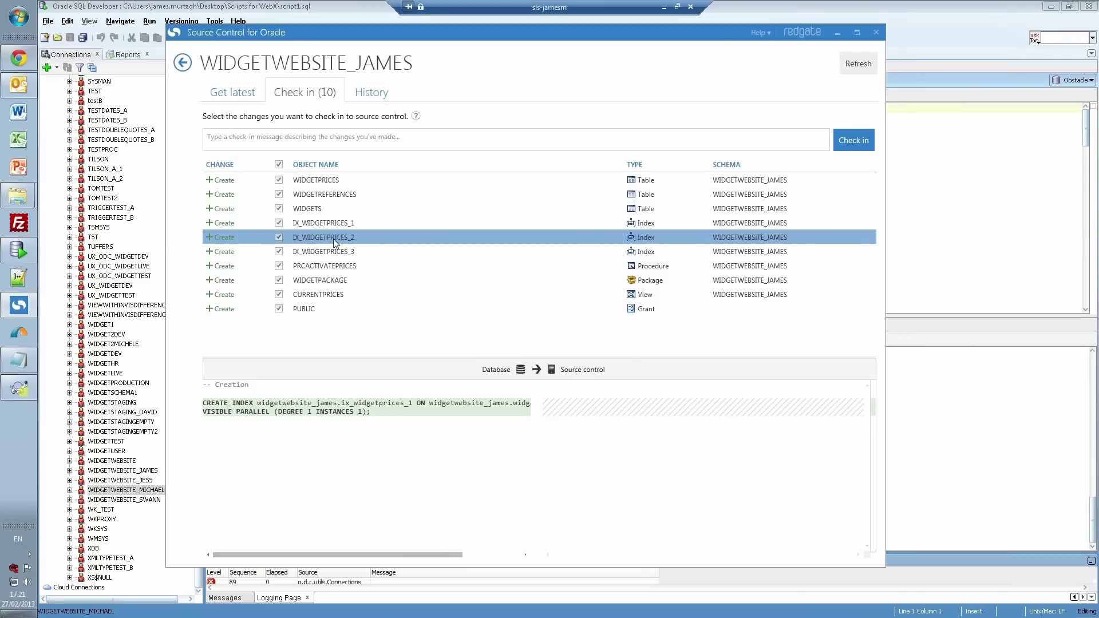
left_click(320, 181)
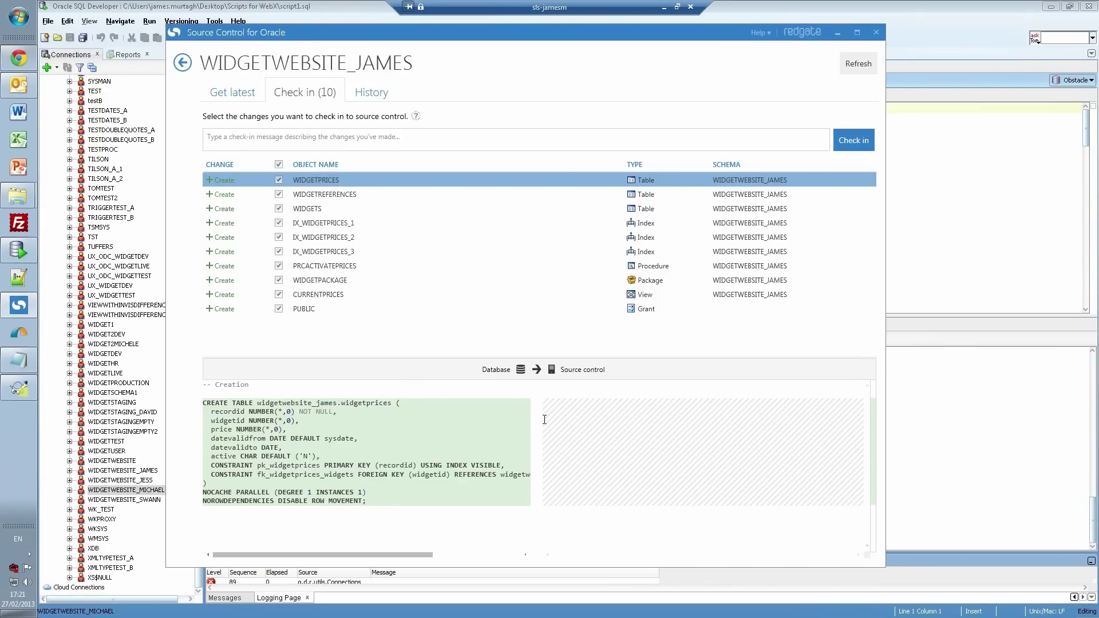
Step: Switch to the TortoiseSVN Repository Browser and enlarge it to examine the files in the JamesDB1 folder before check-in
left_click(19, 391)
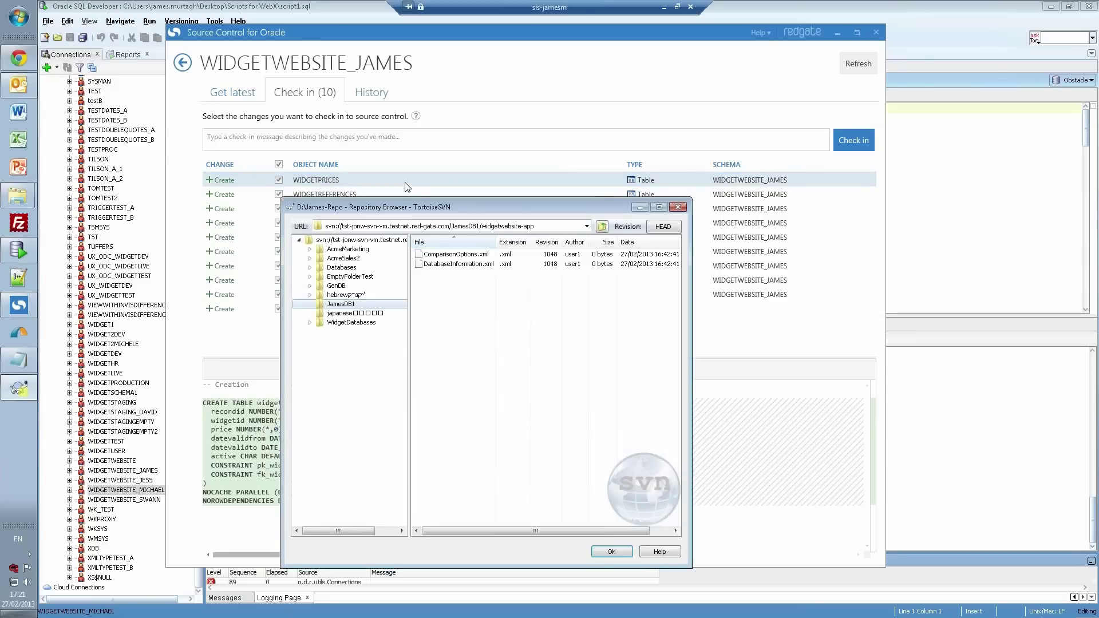
left_click_drag(424, 209, 405, 159)
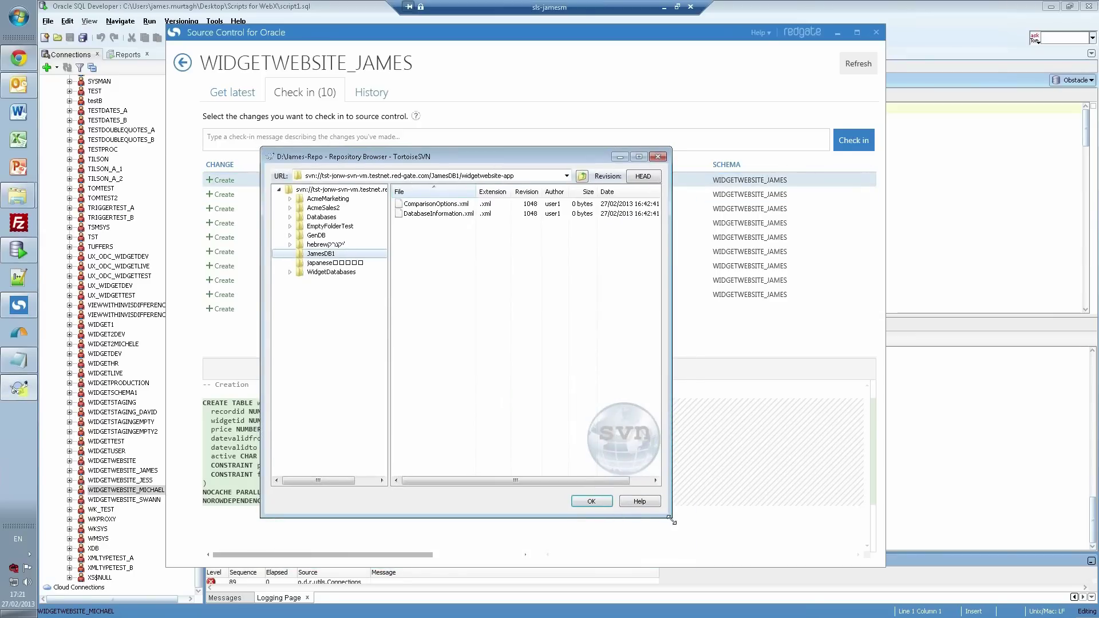
left_click_drag(670, 517, 725, 541)
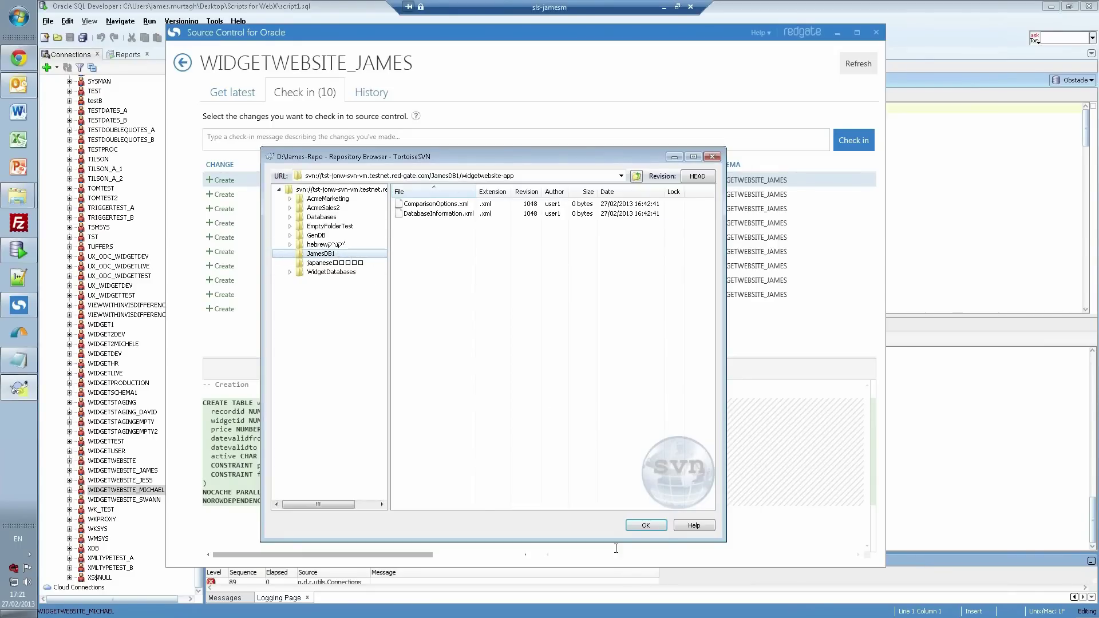
key("Escape")
Step: Check in all WIDGETWEBSITE_JAMES changes to source control with the message "Check all objects in"
left_click(339, 142)
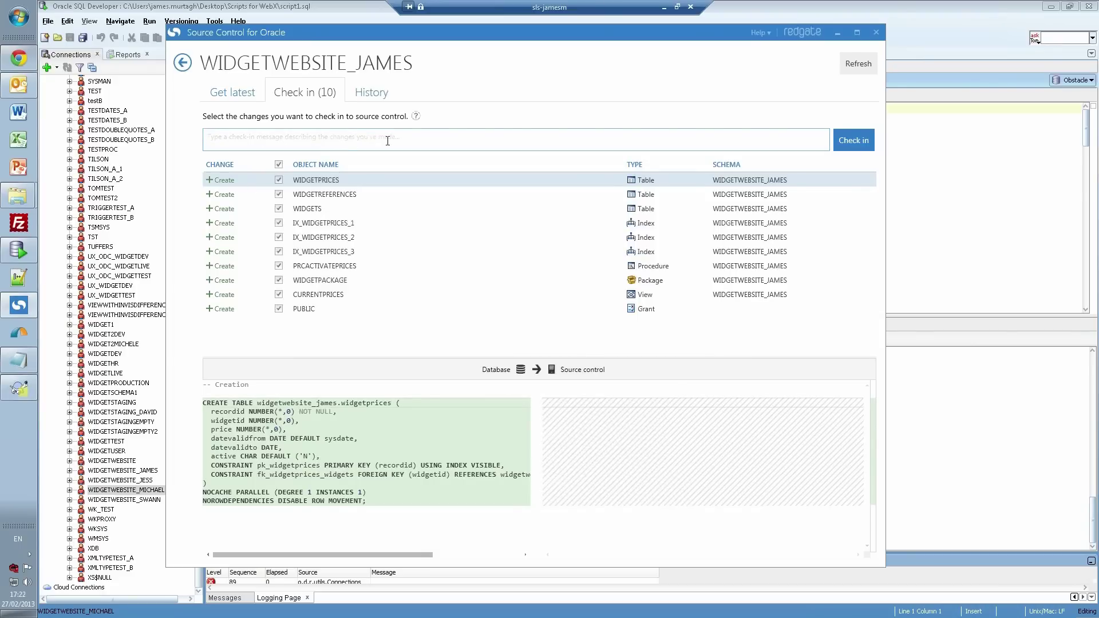
type("Check all objects in")
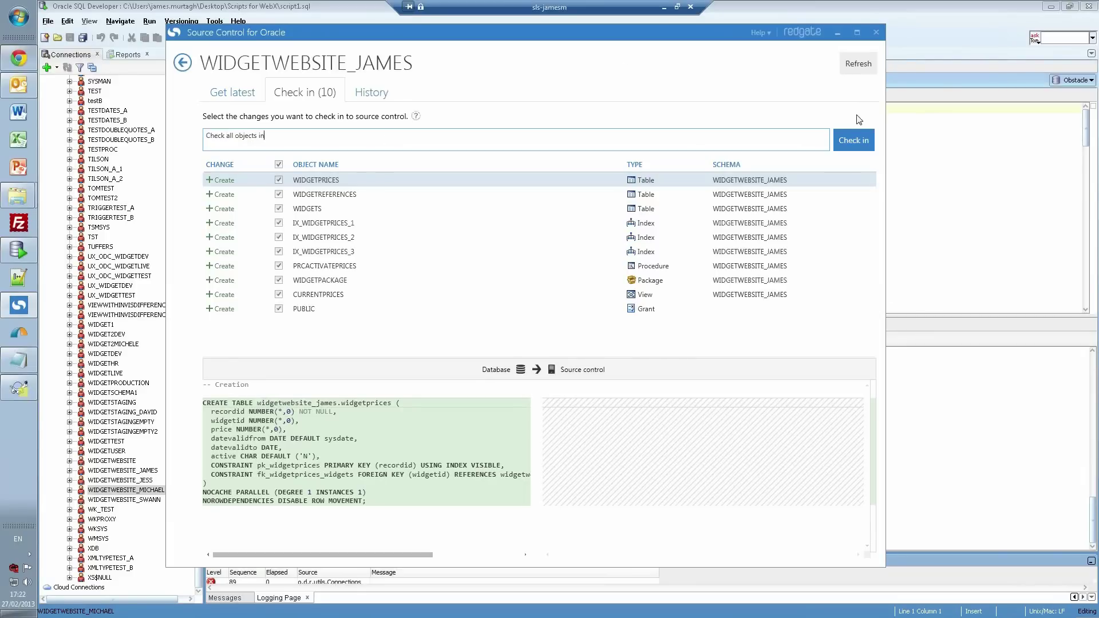
left_click(854, 139)
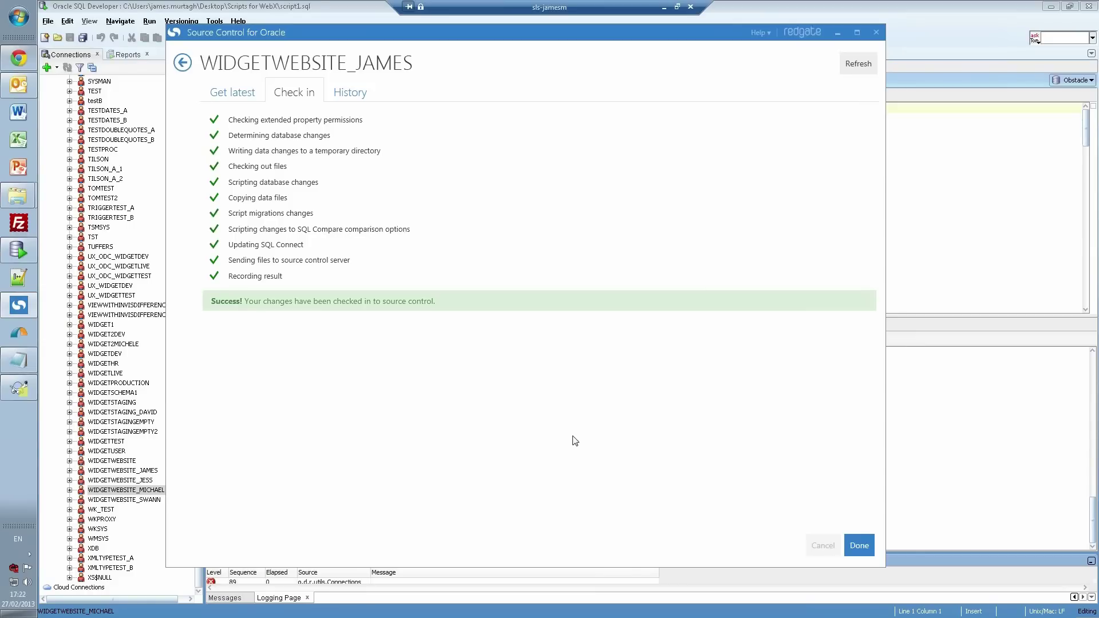
left_click(853, 543)
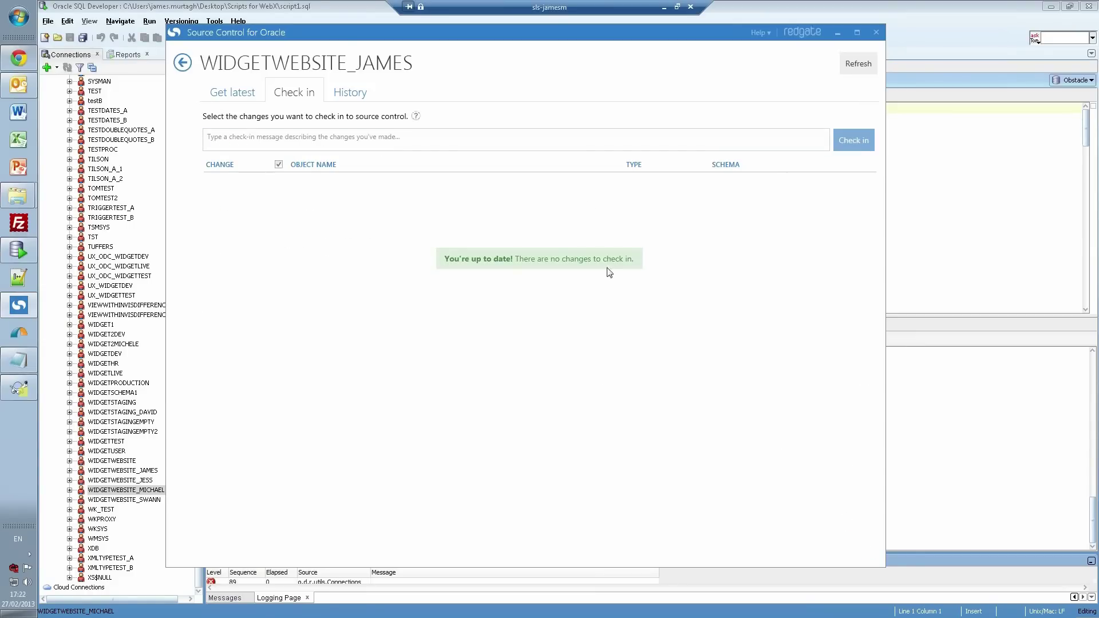
Step: Refresh the JamesDB1 folder in the TortoiseSVN Repository Browser and expand it down to the widgetwebsite-app subfolders
left_click(5, 392)
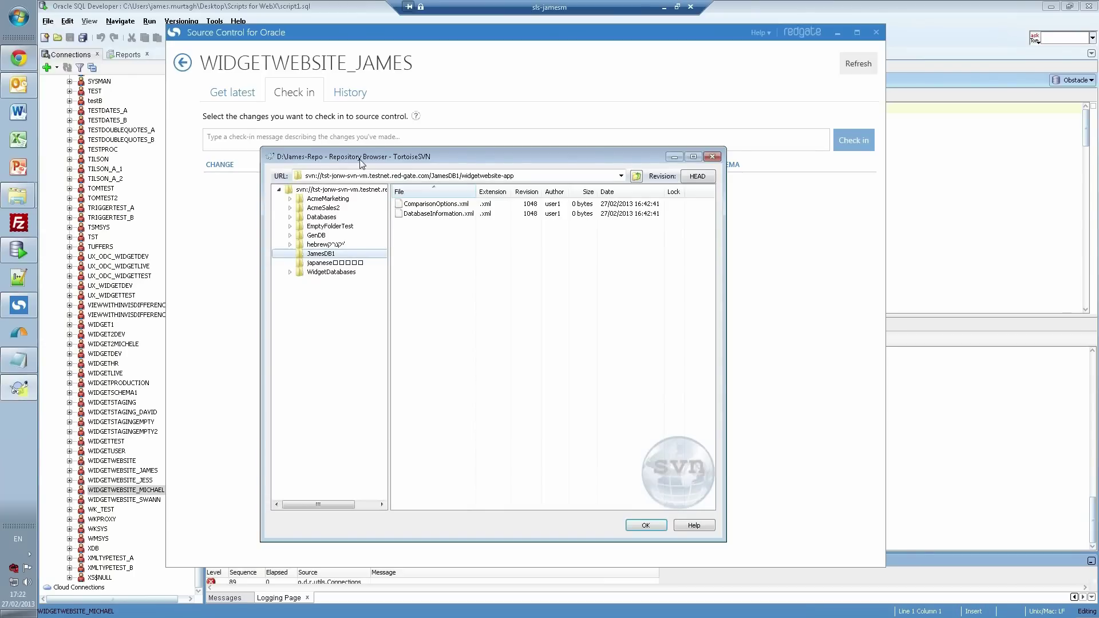
key("F5")
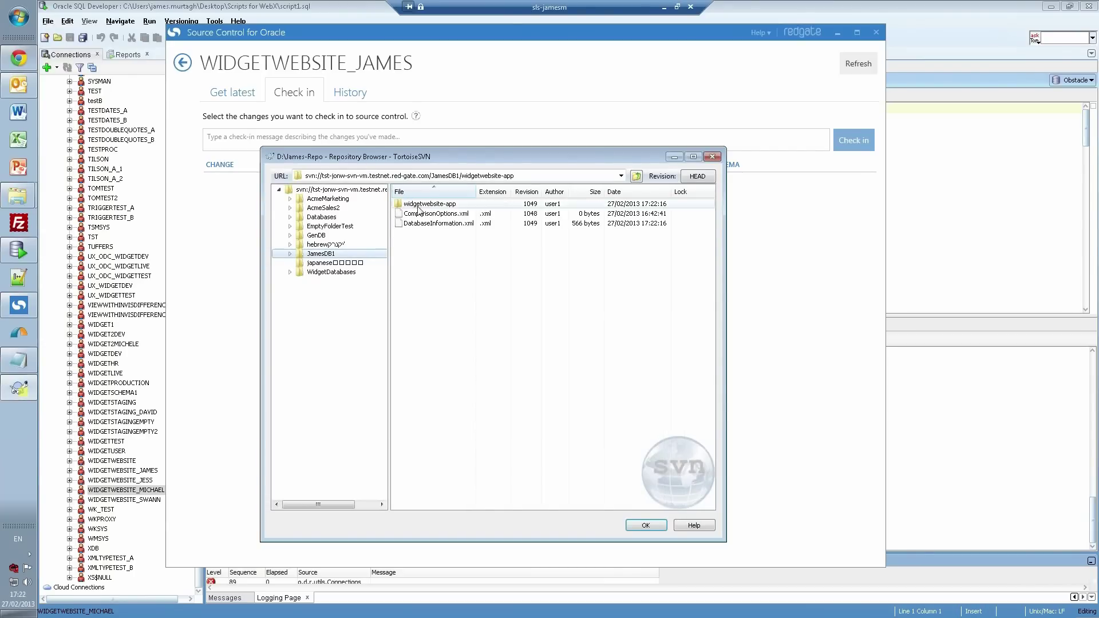
left_click(289, 253)
left_click(301, 263)
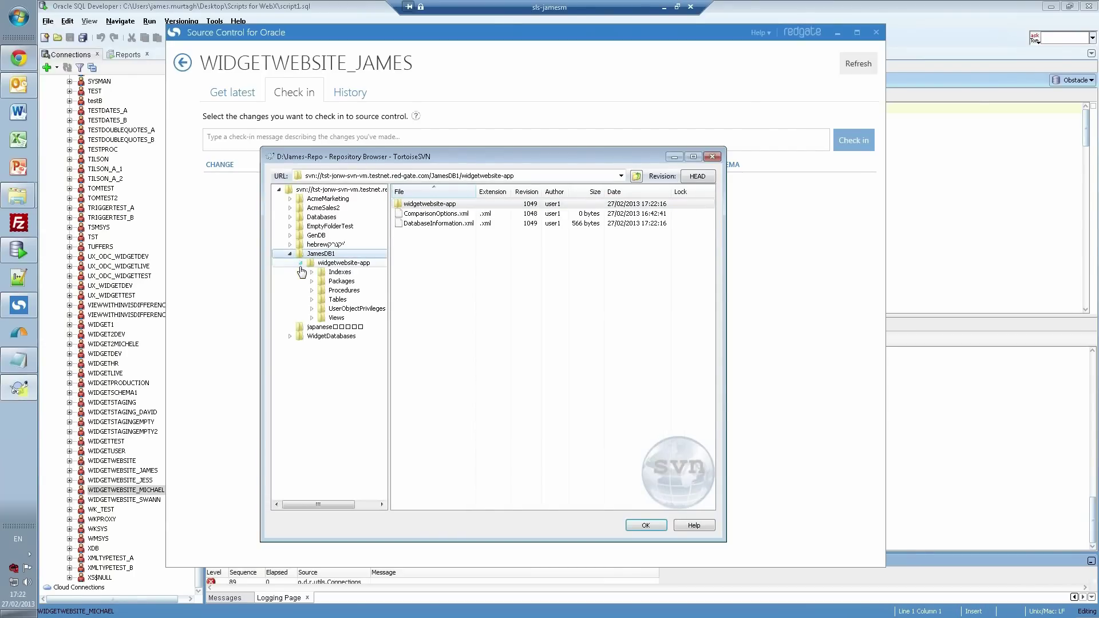
Step: View the checked-in SQL files in the Indexes, Packages and Tables folders of widgetwebsite-app
left_click(341, 273)
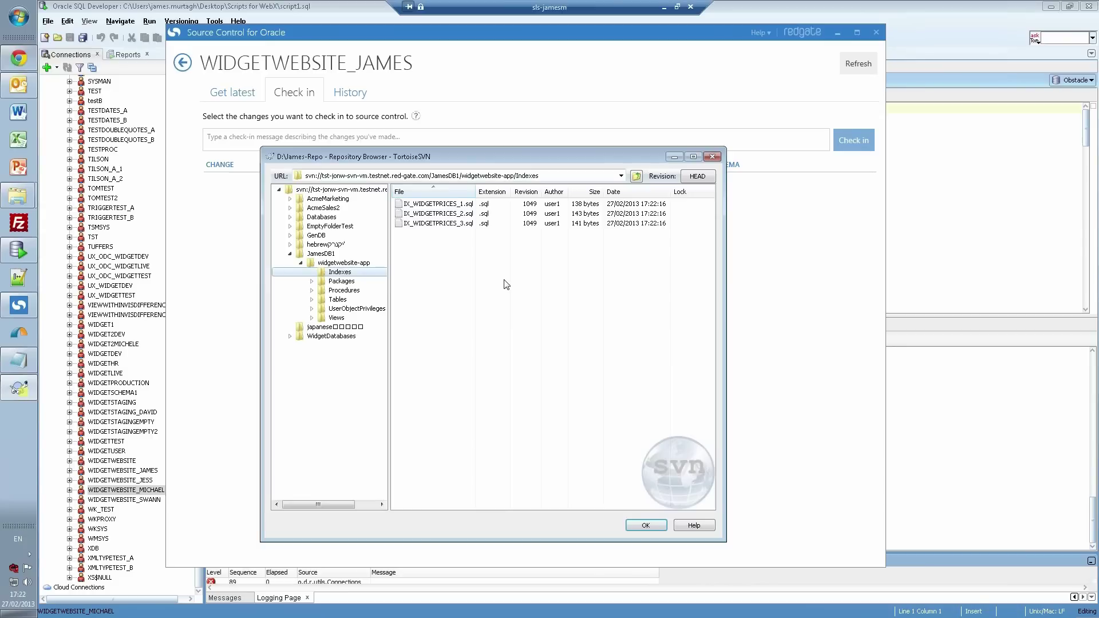
left_click(459, 206)
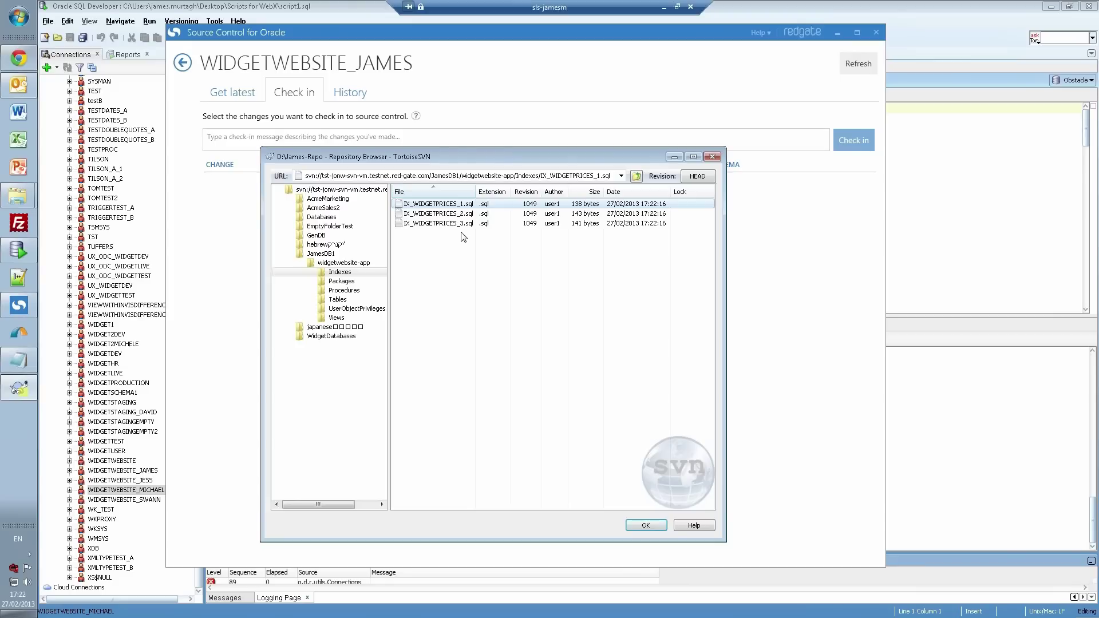
left_click(338, 281)
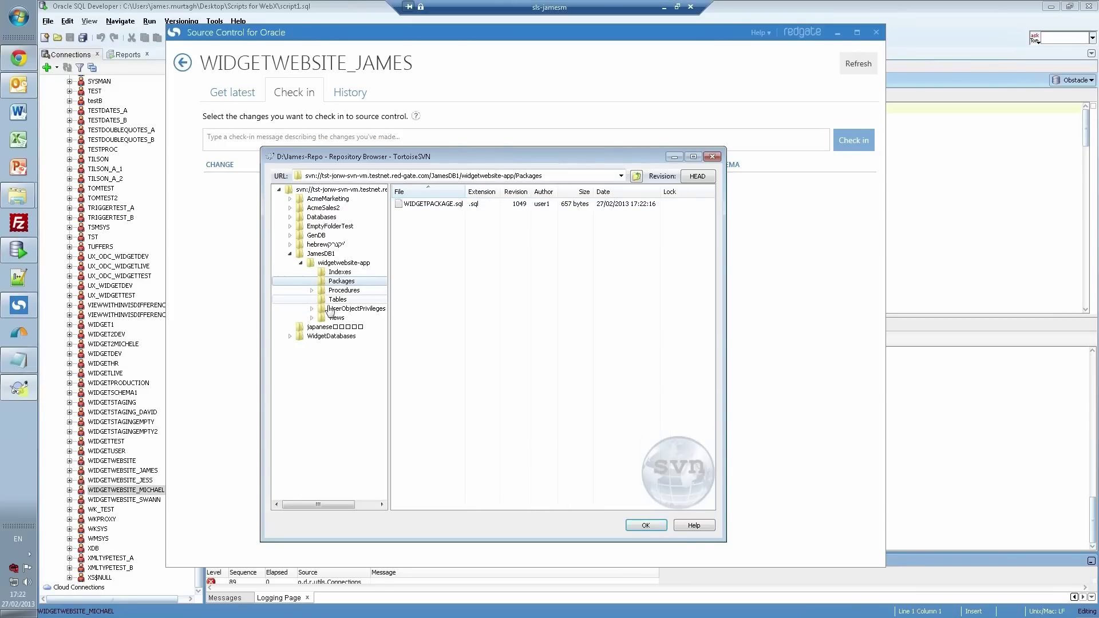
left_click(334, 301)
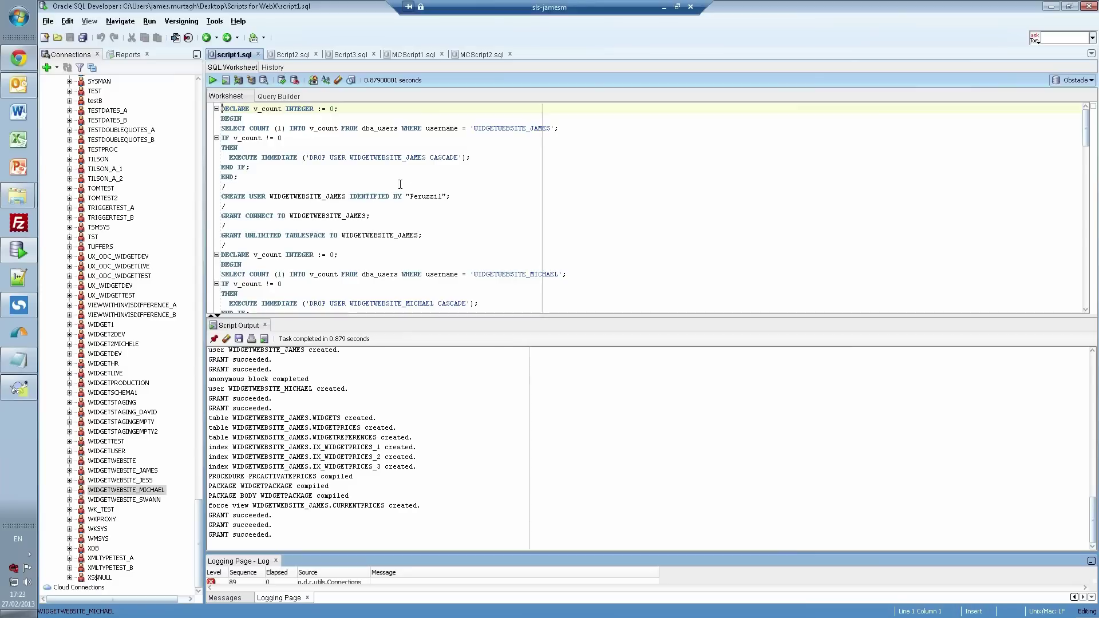
Step: Run Script2.sql as a script in SQL Developer to create the widgetlocations table, widgetsequence sequence and WidgetTrigger trigger
left_click(288, 55)
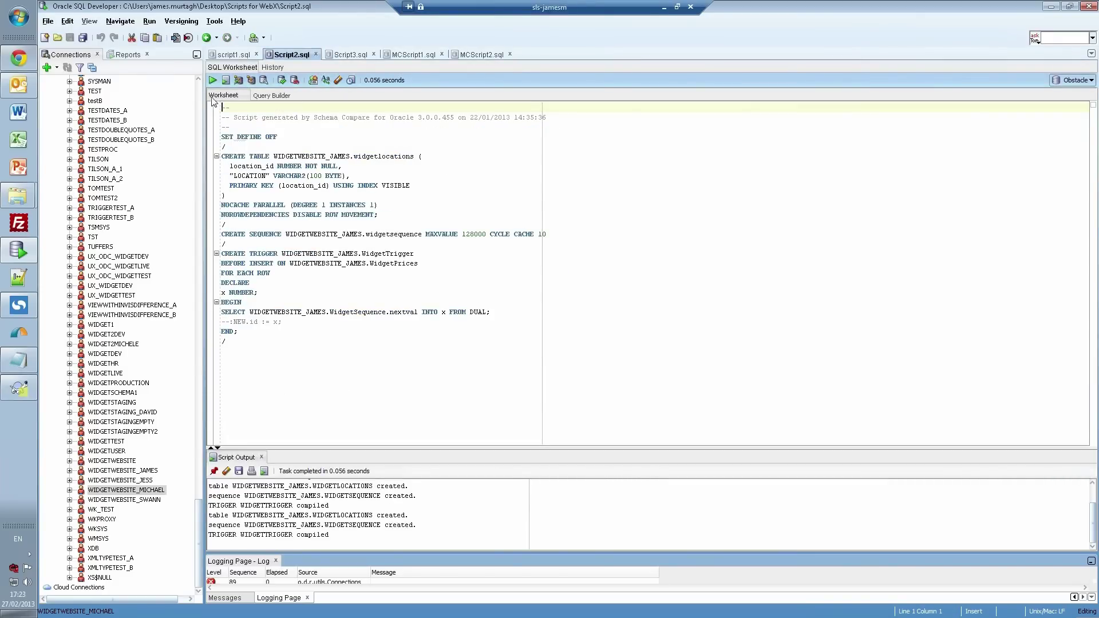
left_click(225, 82)
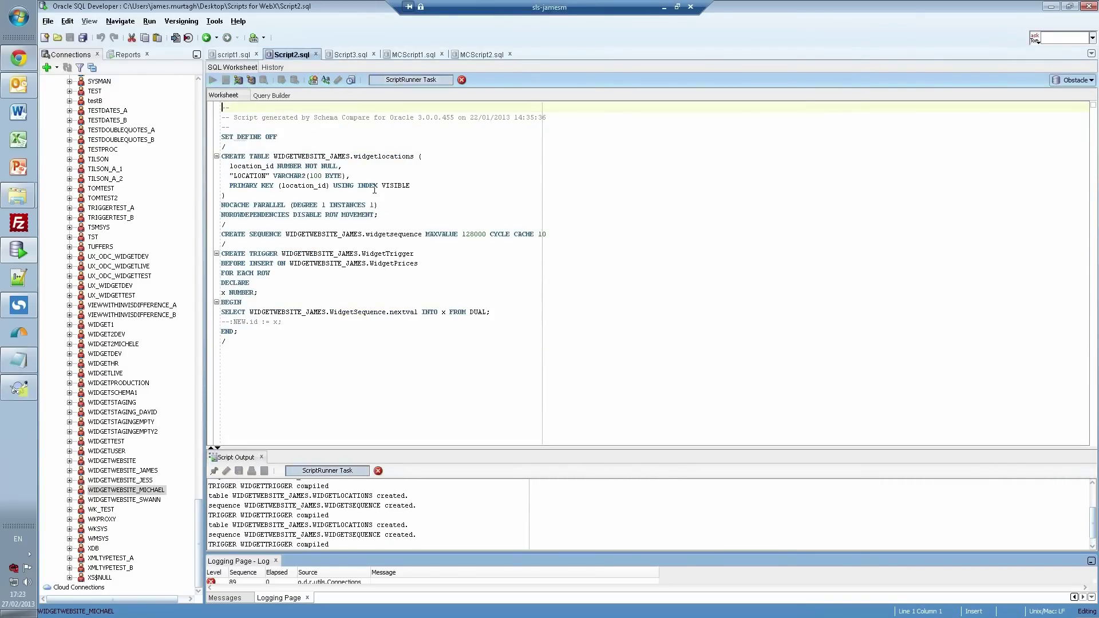
Step: Switch to Source Control for Oracle, refresh the check-in list and review the creation scripts of WIDGETLOCATIONS, WIDGETTRIGGER and WIDGETSEQUENCE
left_click(20, 306)
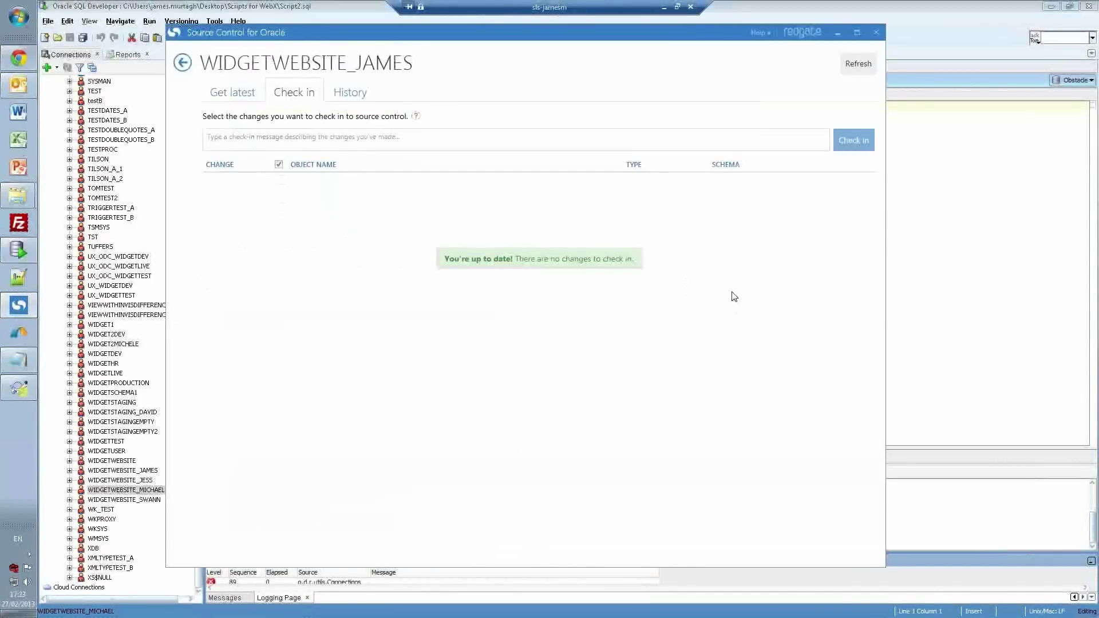
left_click(853, 70)
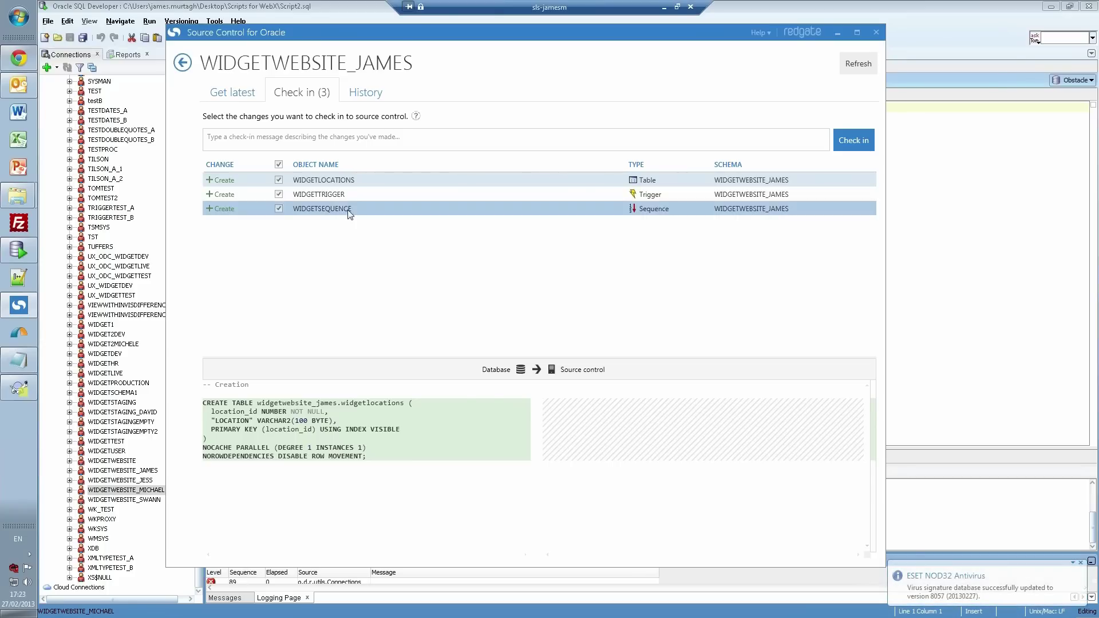
left_click(342, 193)
left_click(347, 206)
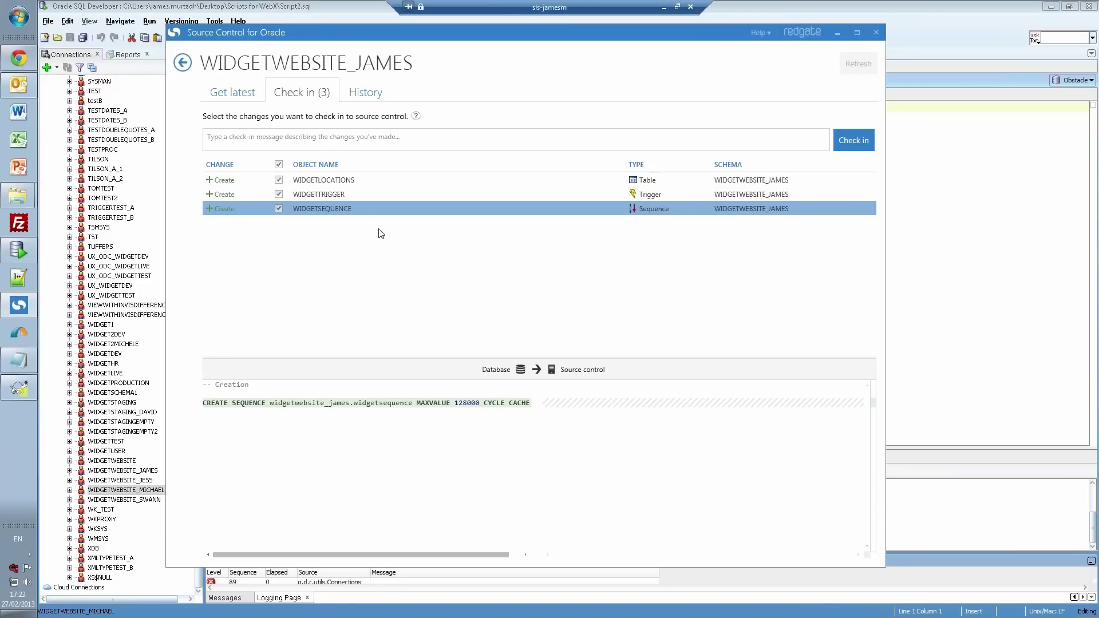
left_click(349, 180)
left_click(350, 195, "shift")
left_click(351, 195)
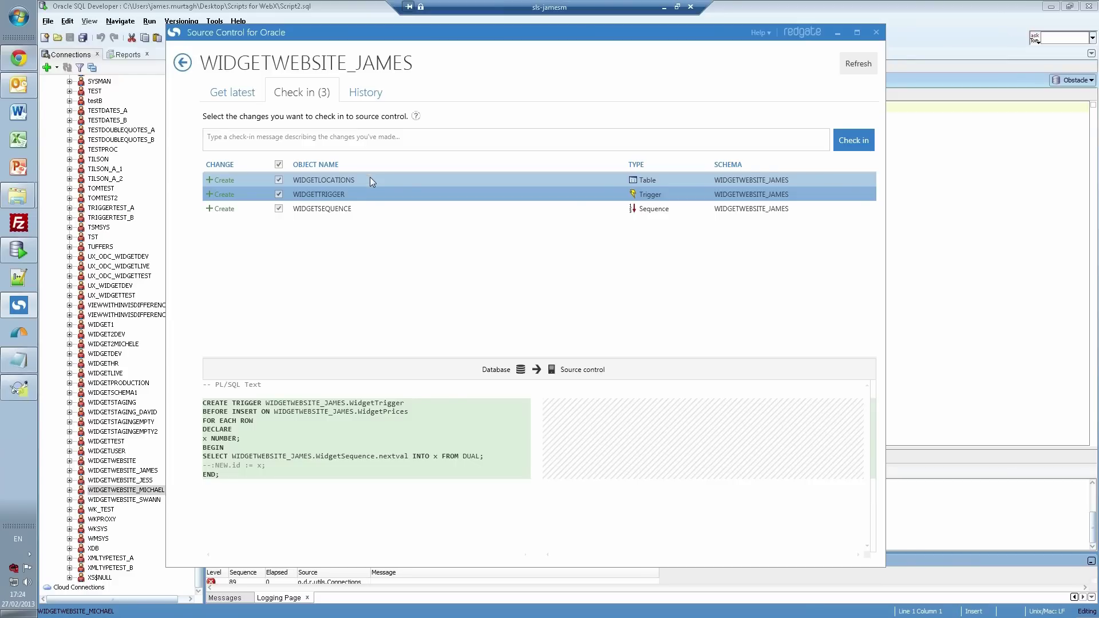
Step: Open the WIDGETWEBSITE_JAMES check-in history and browse its revisions, including 1049, 1046 and 870 "Added function"
left_click(365, 92)
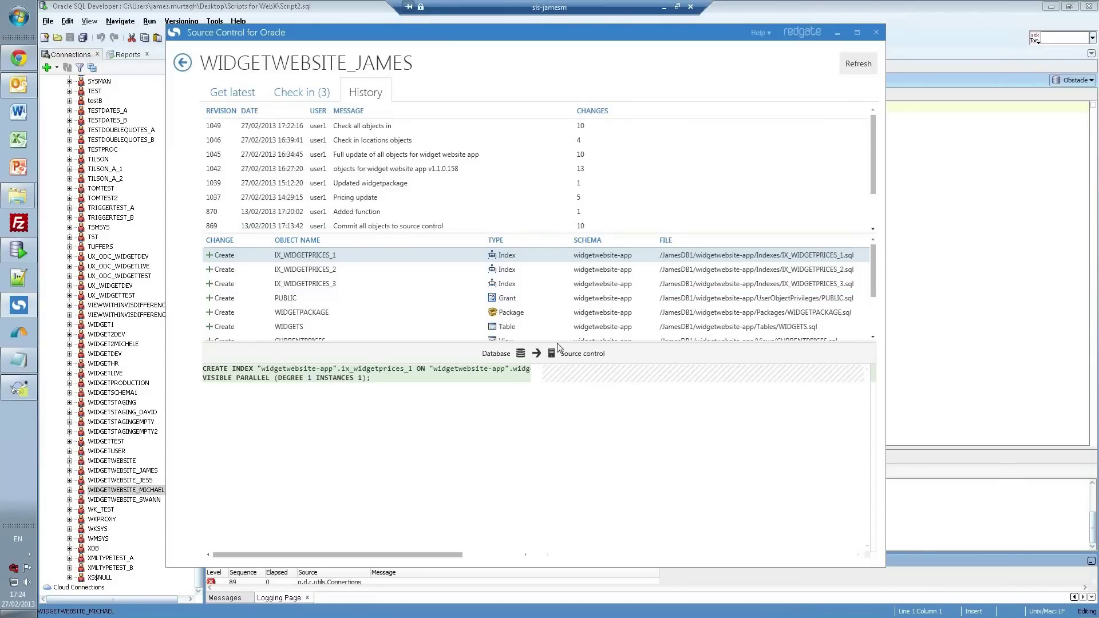
left_click(578, 227)
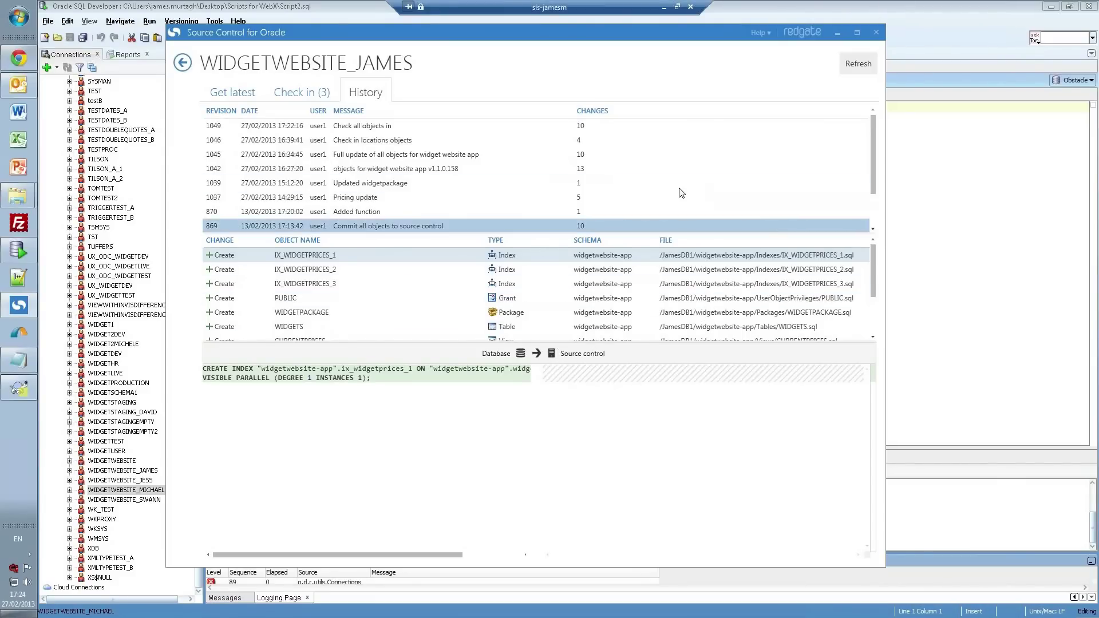
left_click(681, 189)
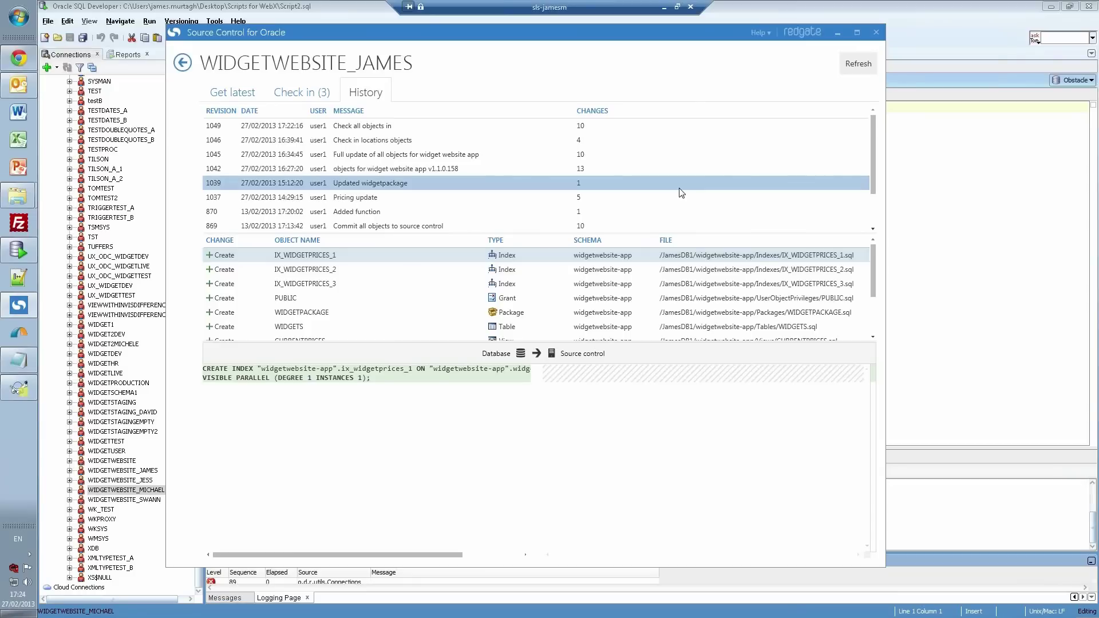
left_click(344, 139)
left_click(363, 126)
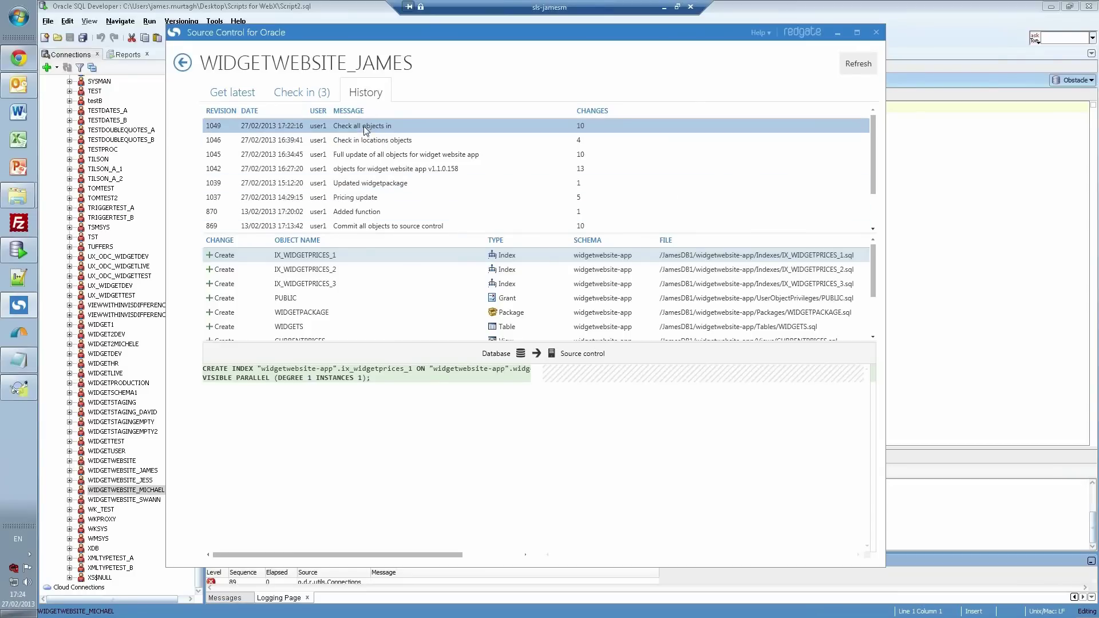
left_click(214, 144)
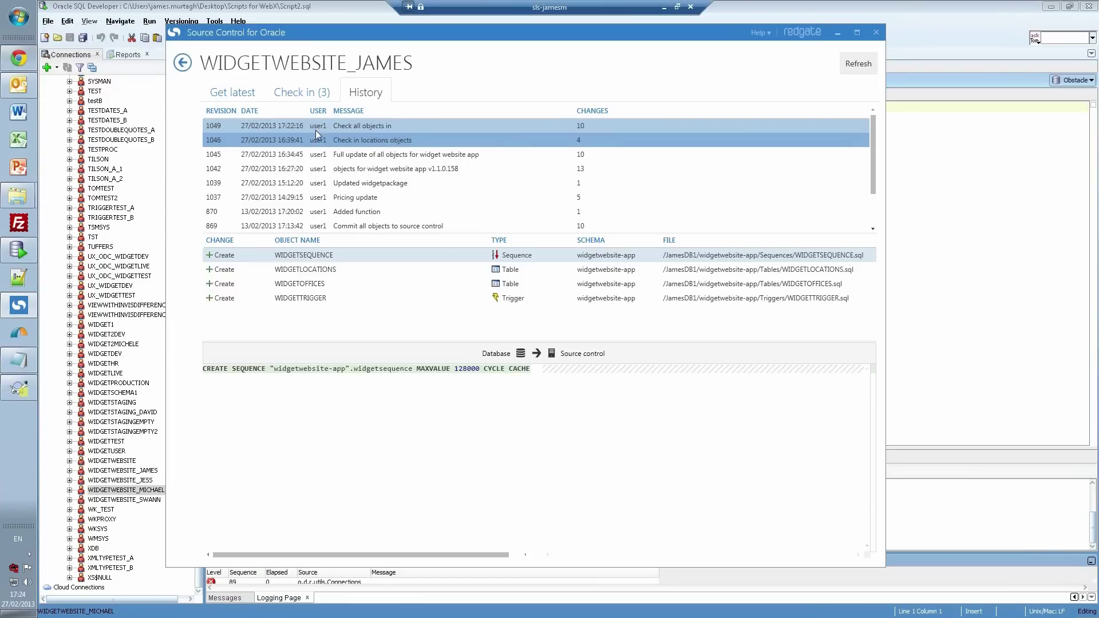
left_click(319, 213)
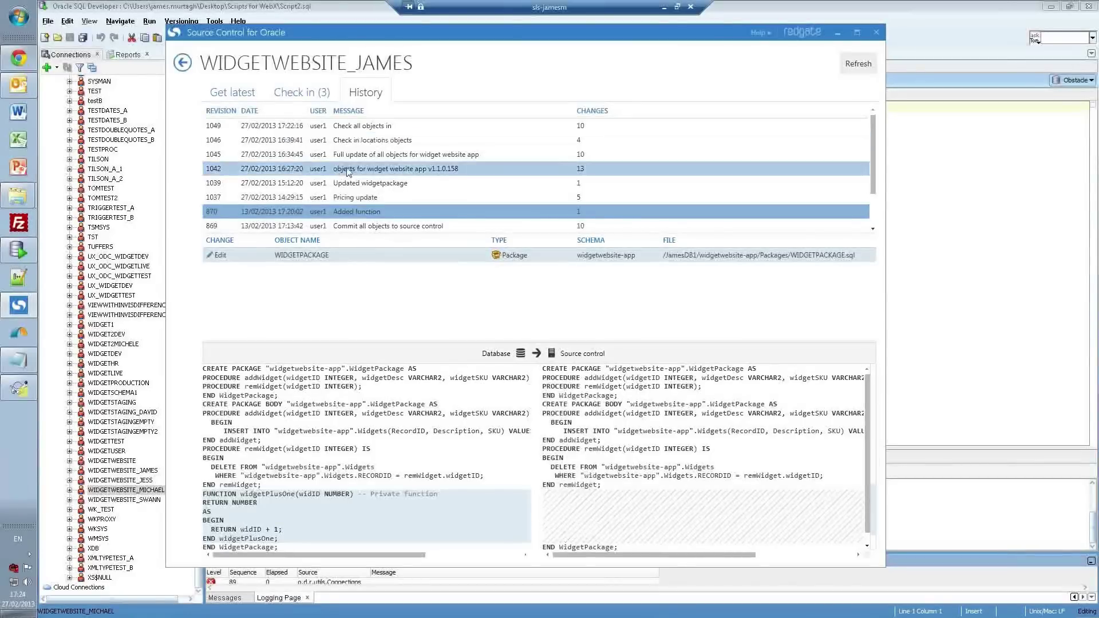
Step: Examine the index scripts checked in with revision 1042 and the WIDGETLOCATIONS table script of revision 1046
left_click(515, 169)
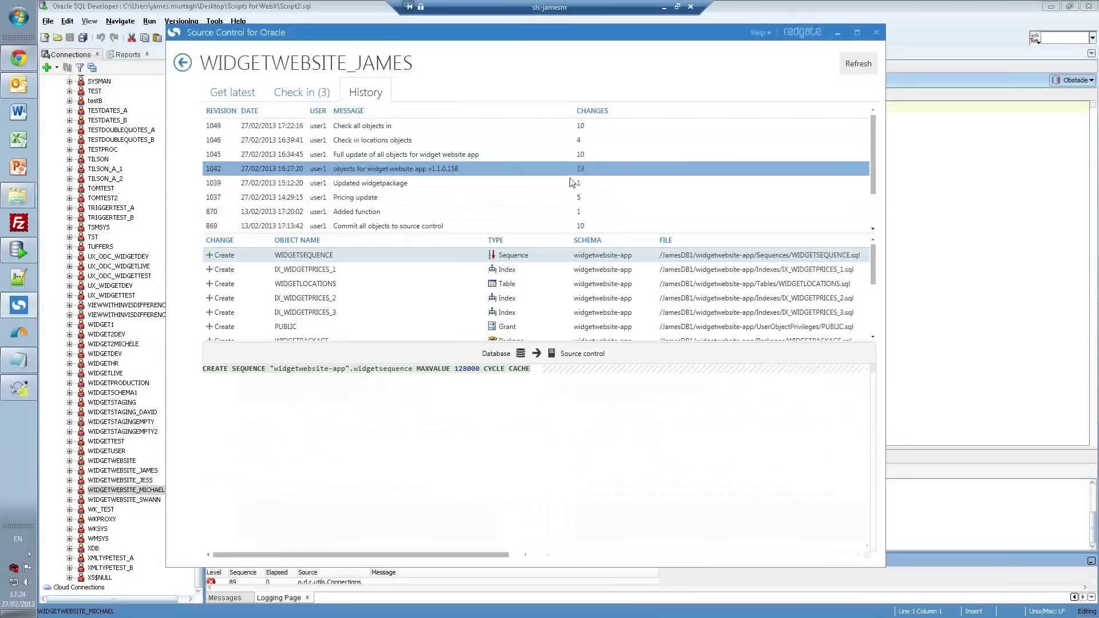
left_click(323, 284)
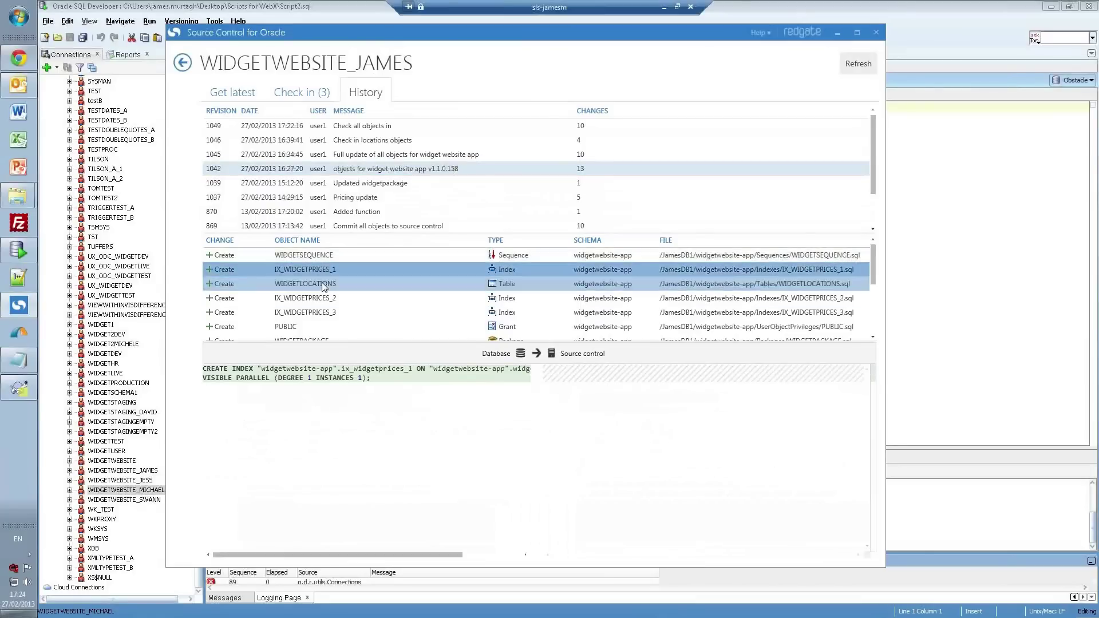
left_click(324, 299)
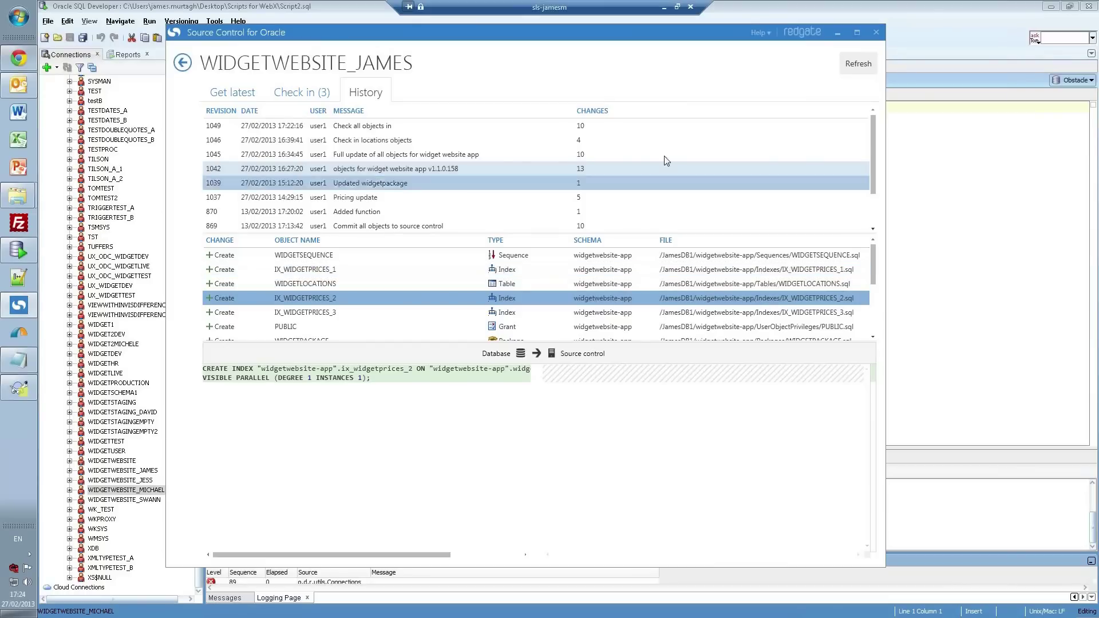
left_click(538, 143)
left_click(377, 269)
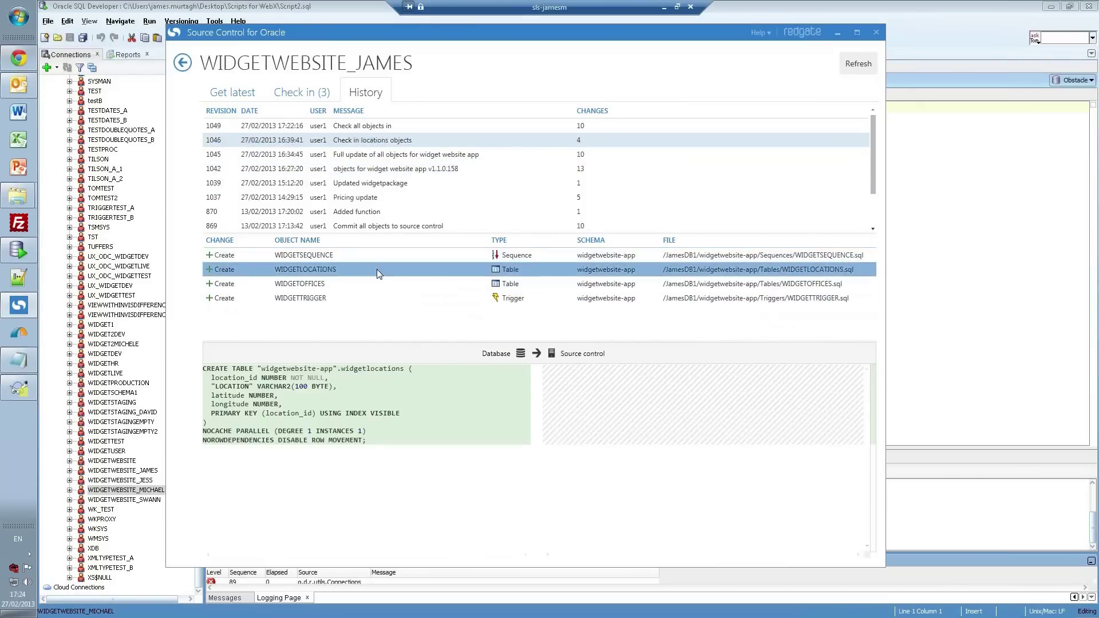
Step: Inspect objects in the "Pricing update" revision 1037 and older revisions 852 and 851, including the WIDGETS and WIDGETREFERENCES tables
left_click(359, 125)
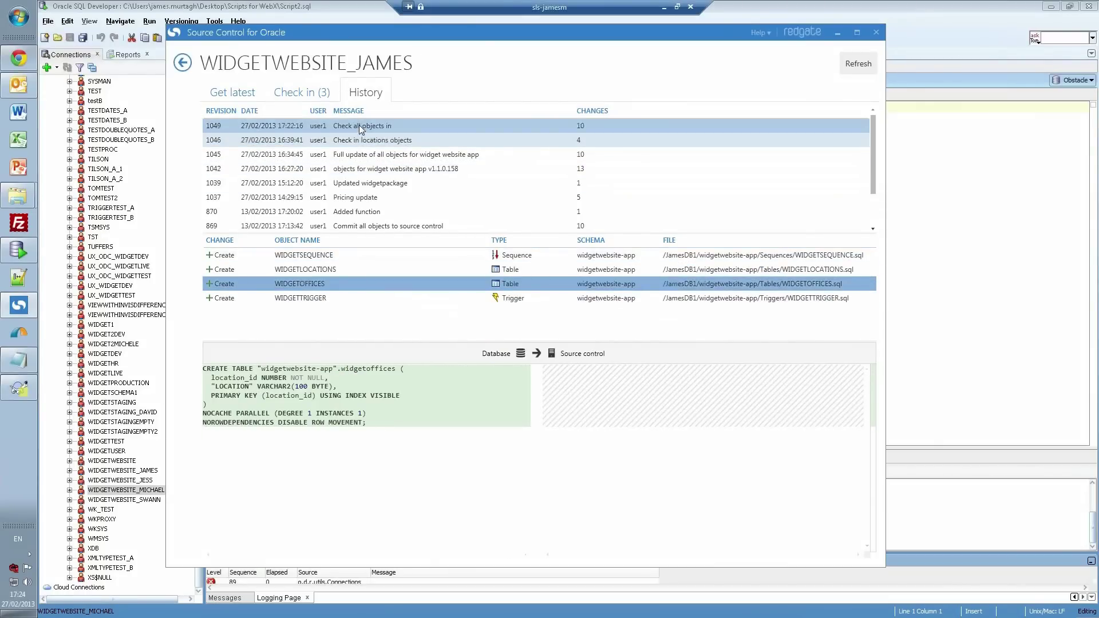
left_click(359, 199)
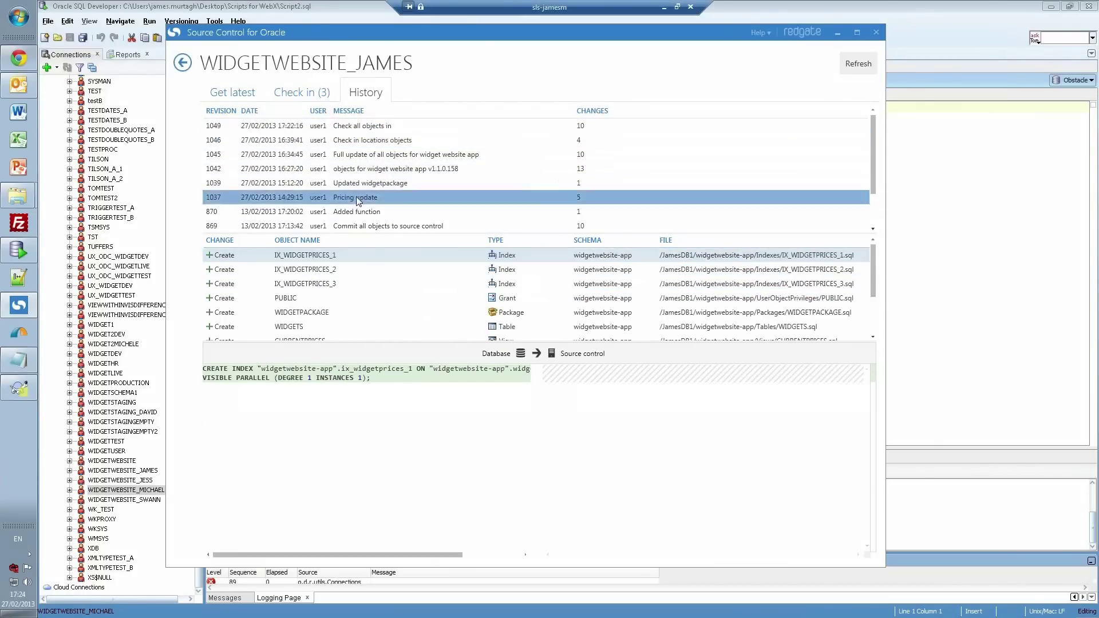
left_click(326, 313)
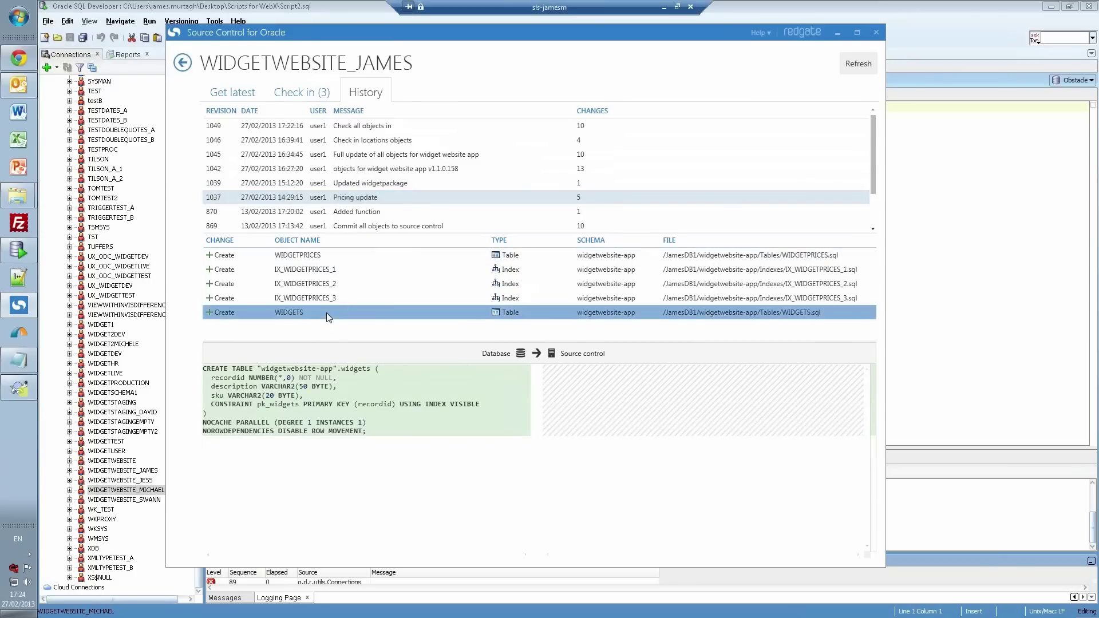
left_click(327, 283)
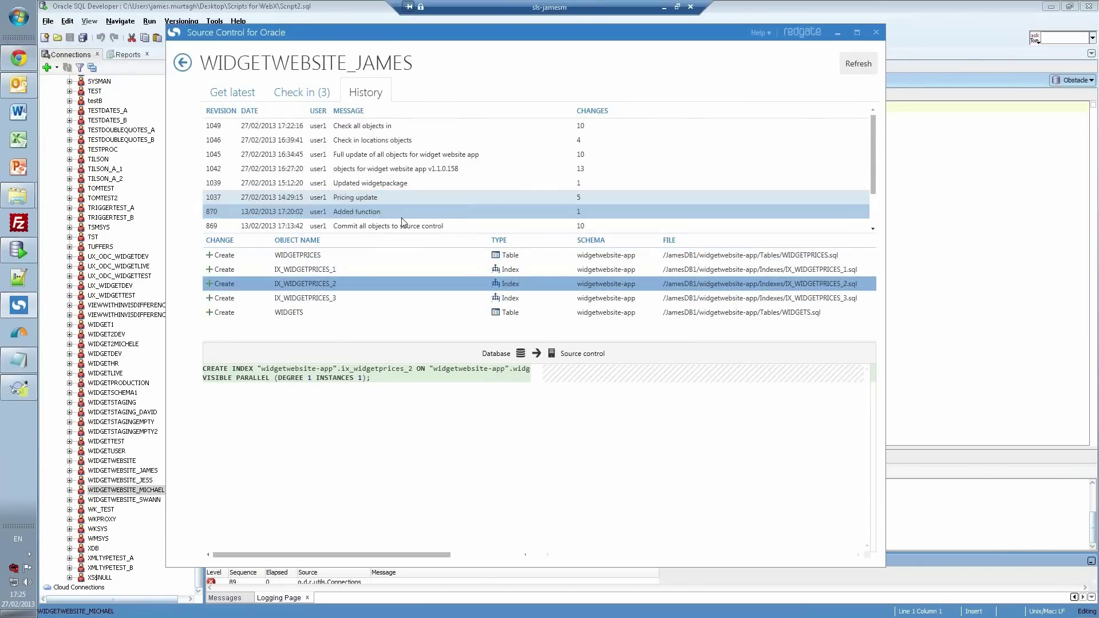
scroll(538, 199, "down", 1)
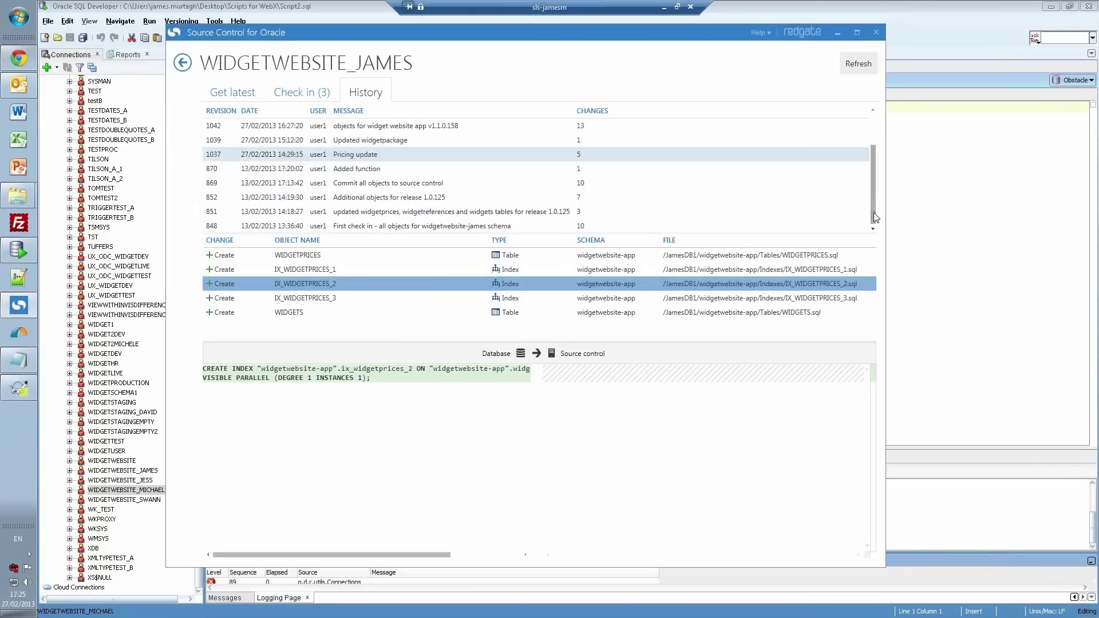
left_click(516, 202)
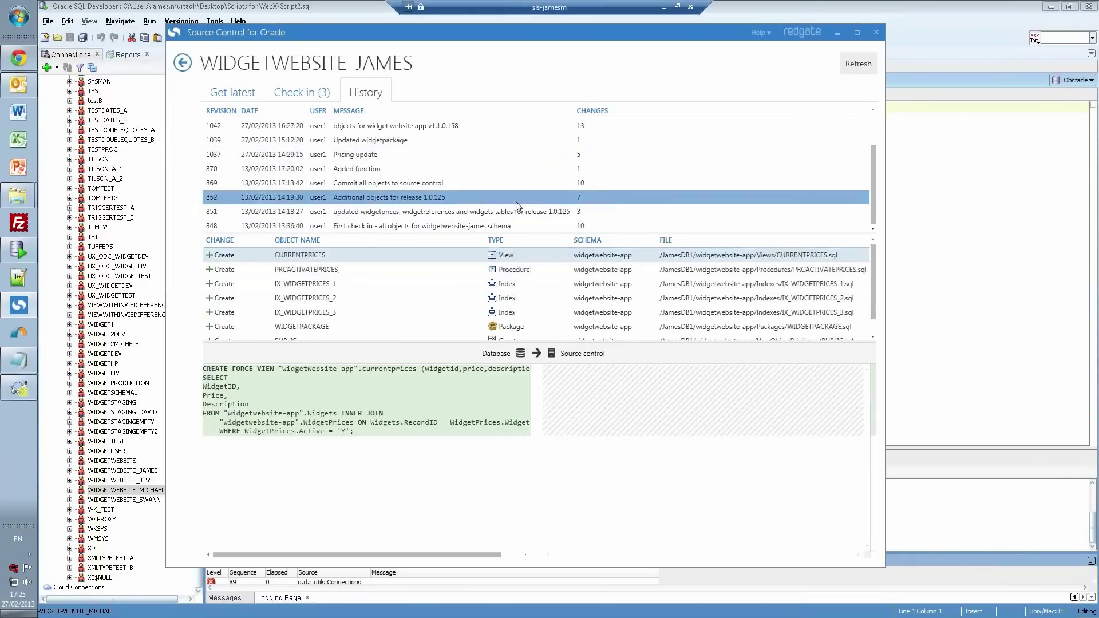
left_click(505, 213)
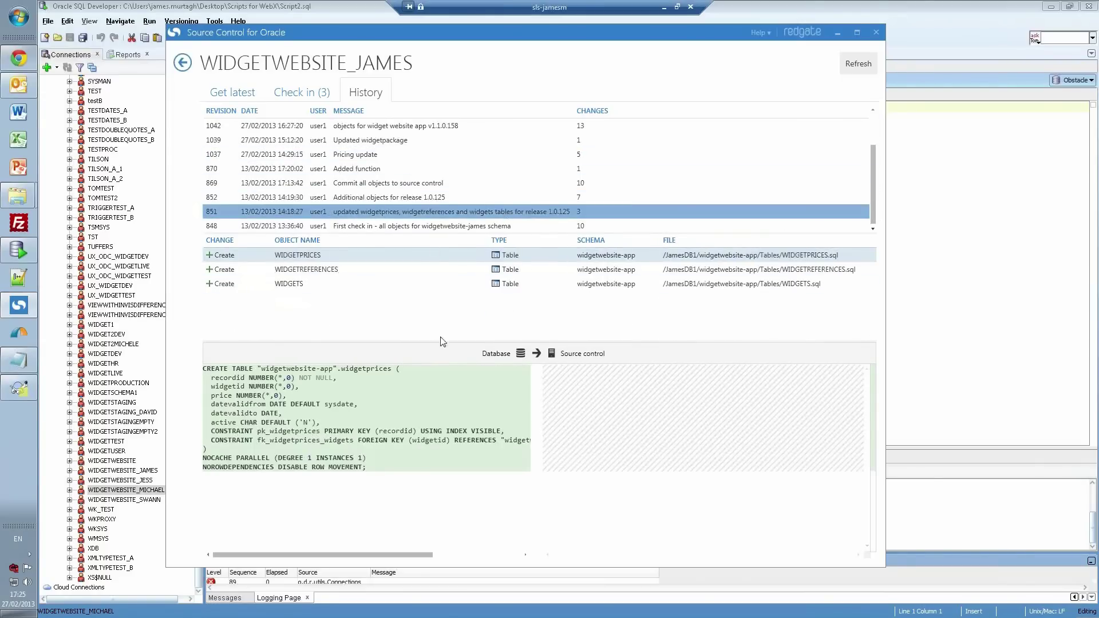
left_click(383, 276)
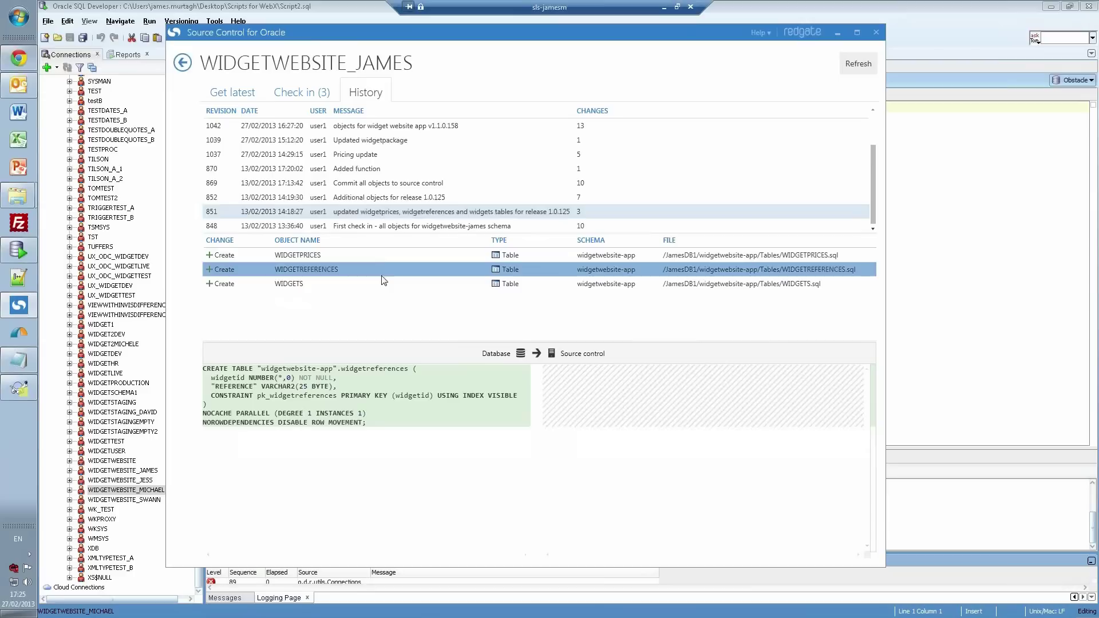
Step: Compare the WIDGETPACKAGE edit in revision 870 "Added function" with an enlarged difference view, examining the widgetPlusOne function
left_click(406, 171)
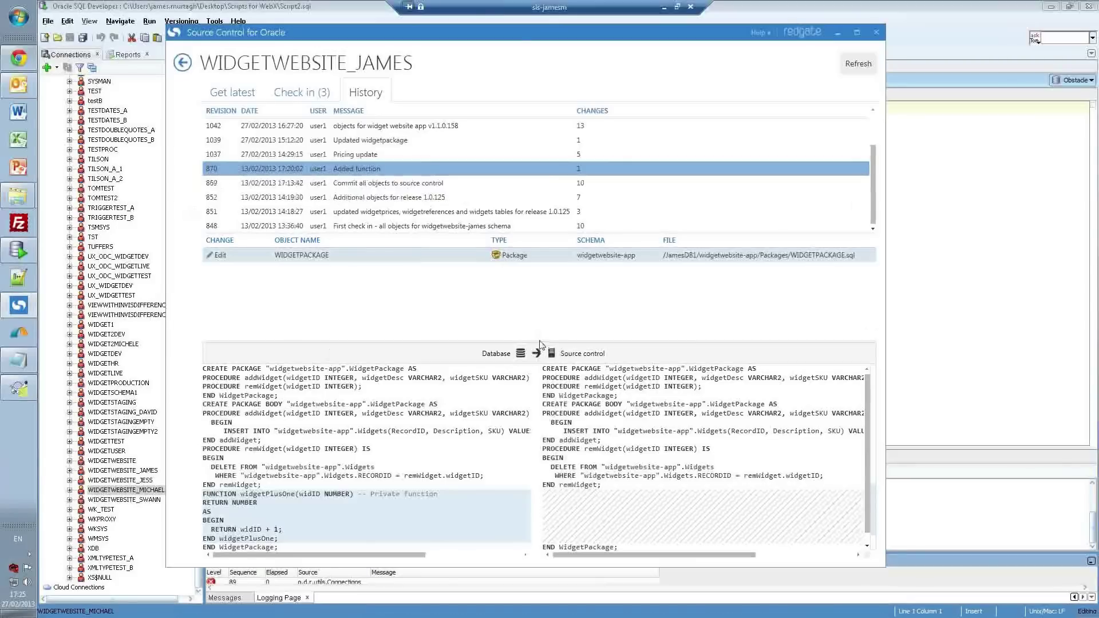
left_click_drag(542, 342, 542, 306)
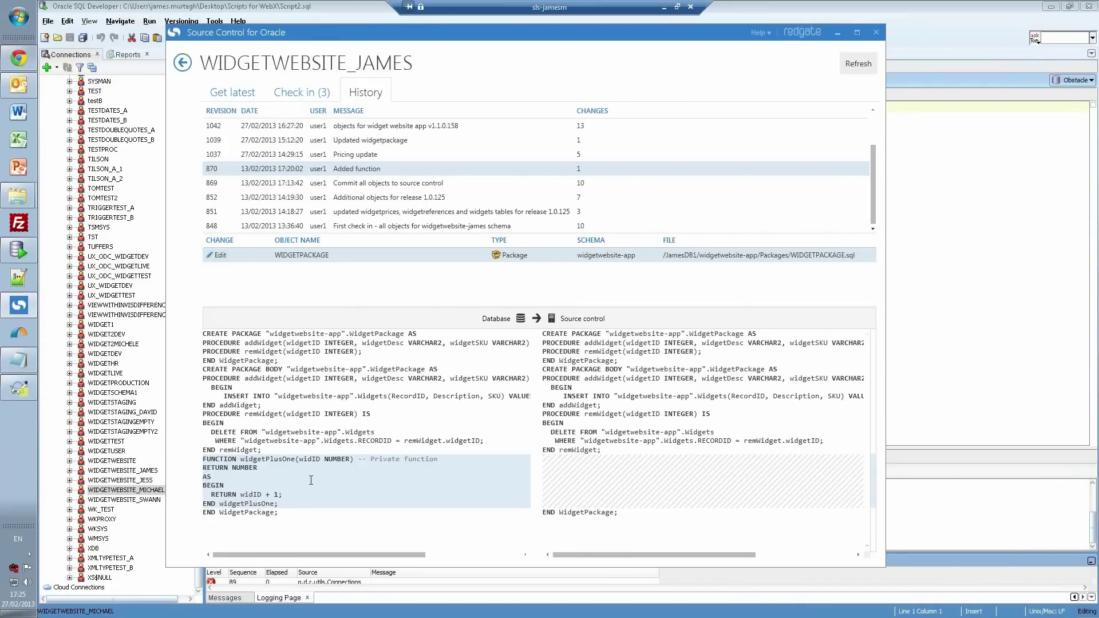
left_click(268, 476)
Step: Return to the project list, start a new source control project and choose the OBSTACLE network alias
left_click(183, 64)
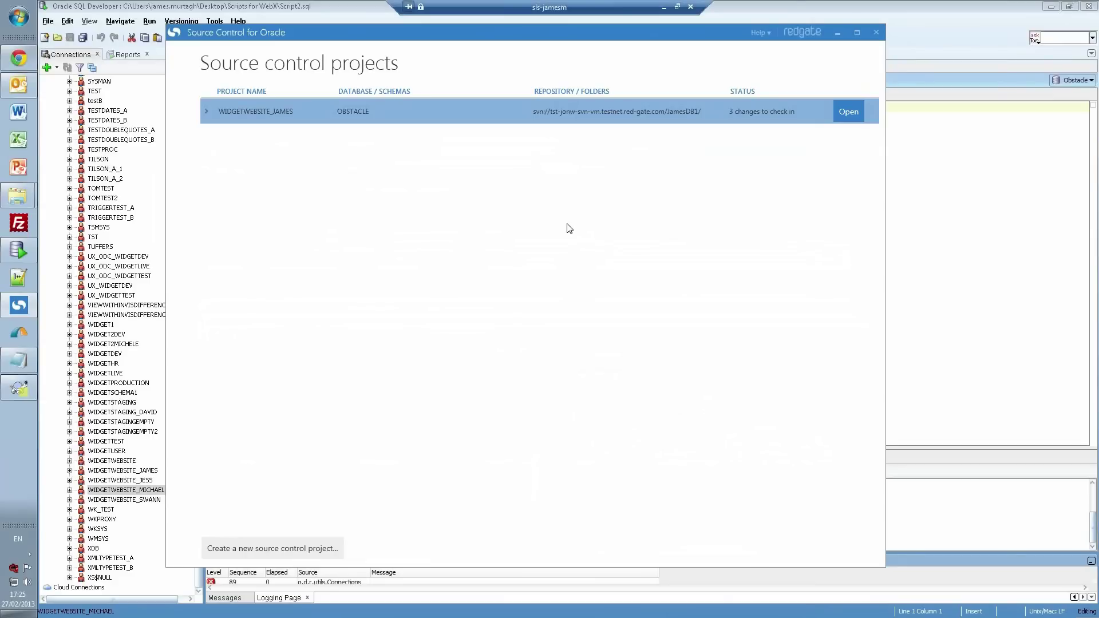
left_click(236, 550)
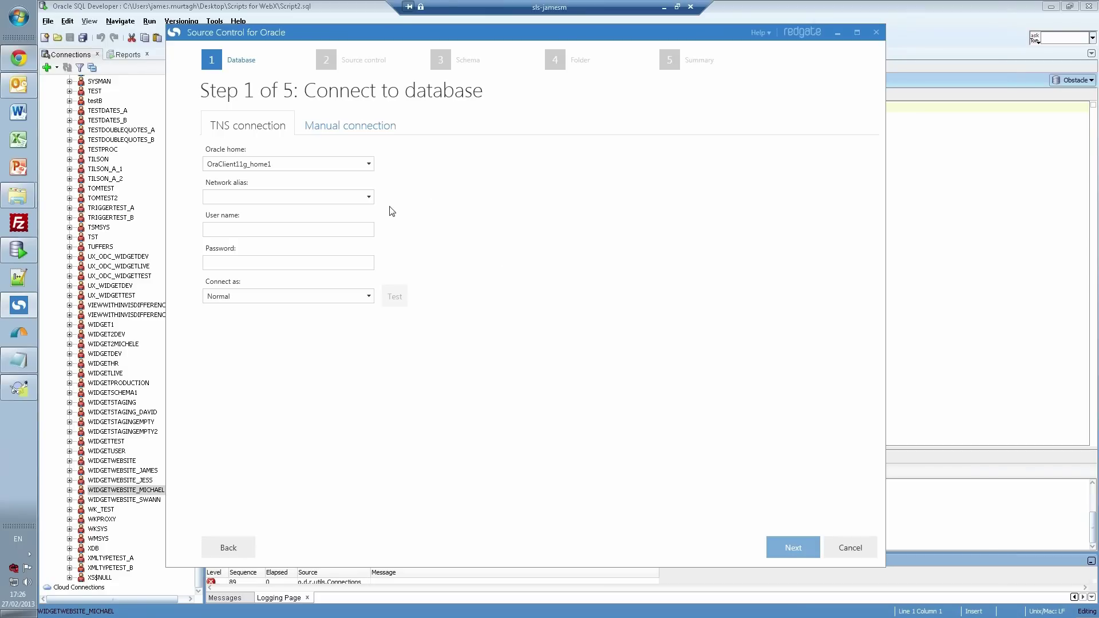
left_click(369, 197)
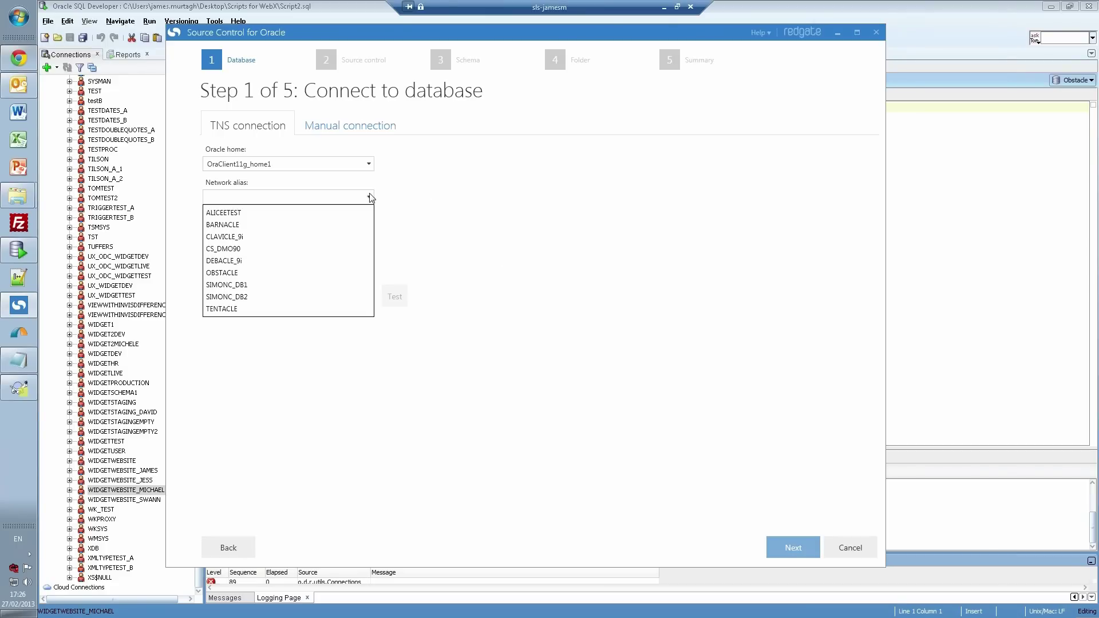
left_click(294, 272)
Step: Enter the user name system and the account password, test the database connection and continue to source control system selection
left_click(252, 226)
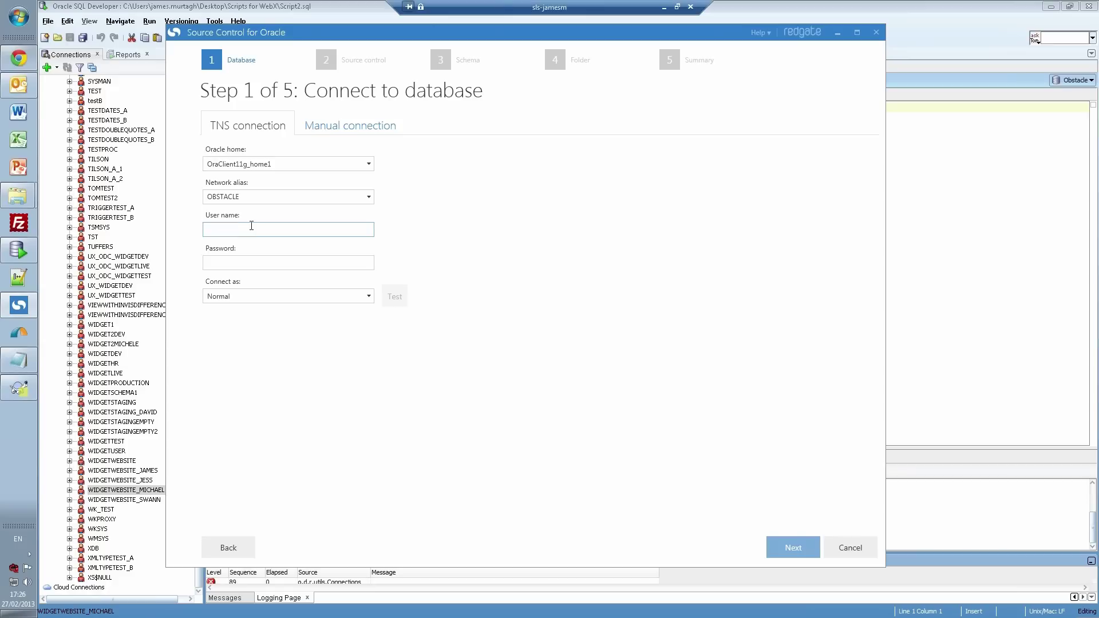
type("syste")
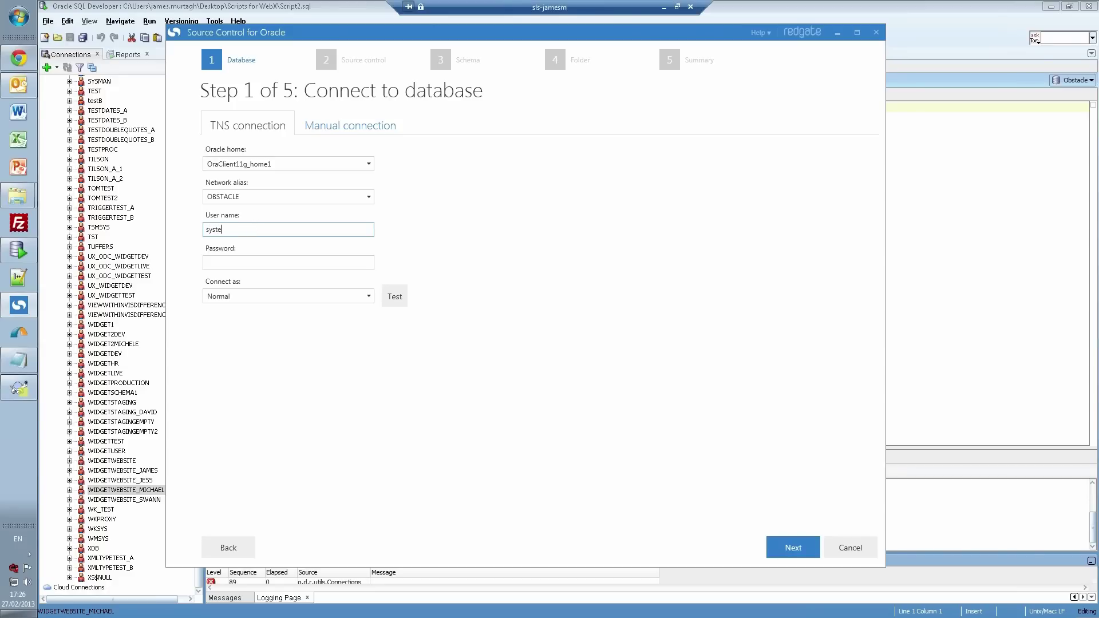
type("m")
left_click(228, 265)
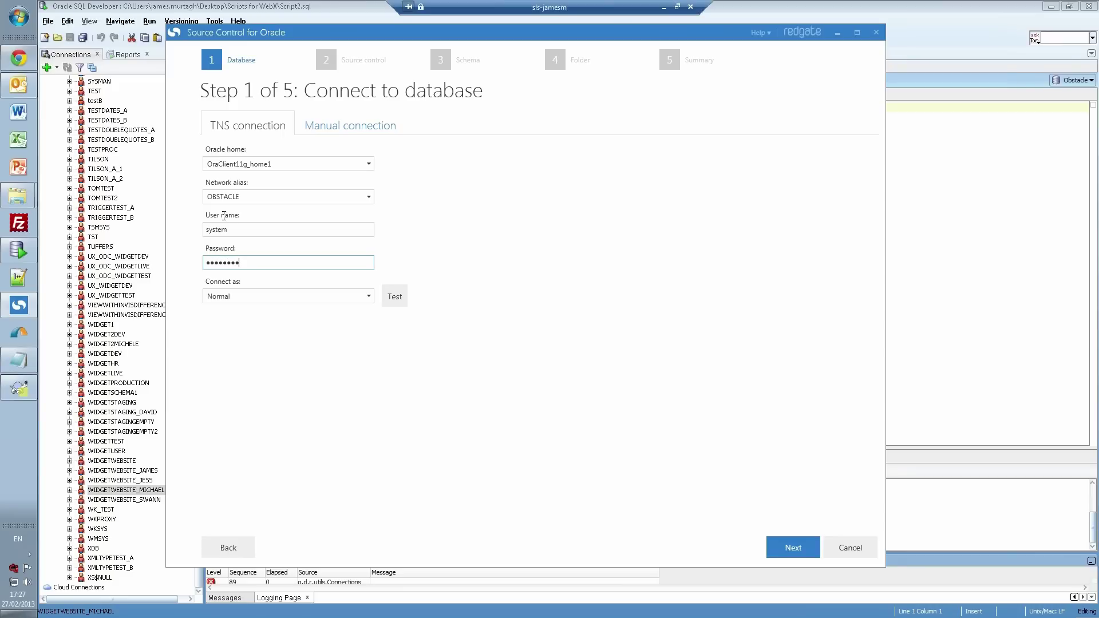
left_click(400, 303)
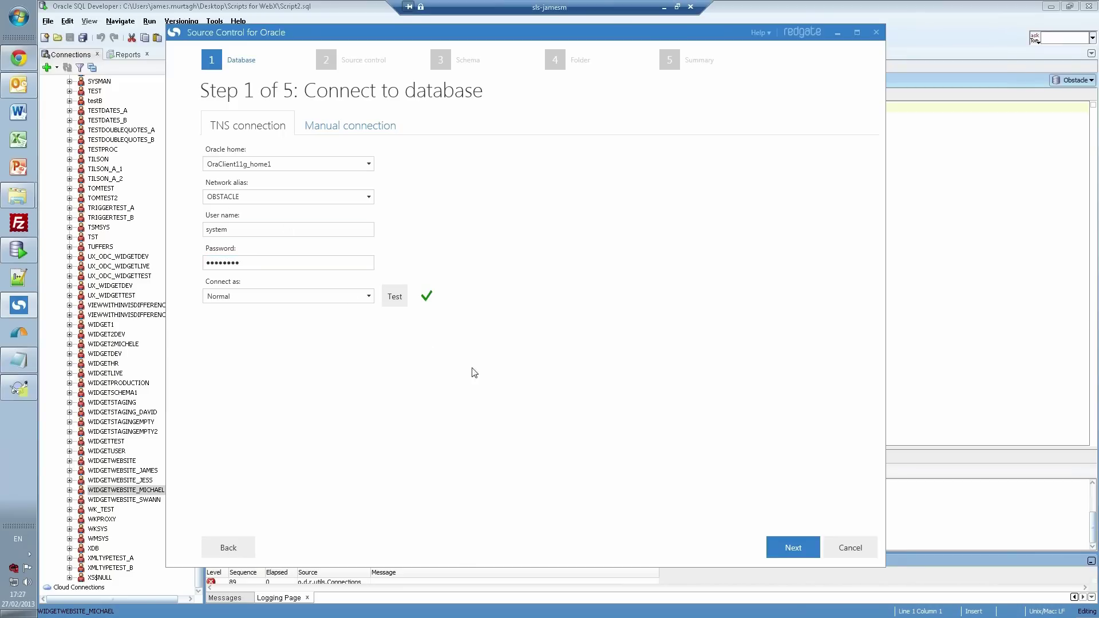
left_click(794, 551)
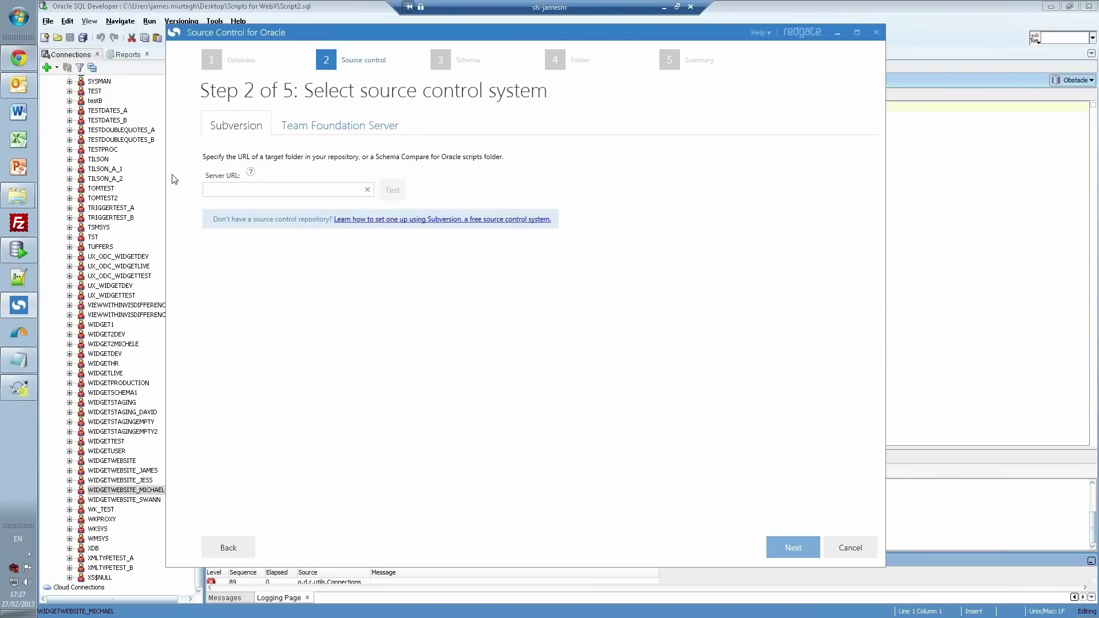
Step: Set the Subversion server URL to svn://tst-jonw-svn-vm.testnet.red-gate.com/JamesDB1/ and continue to schema selection
left_click(218, 191)
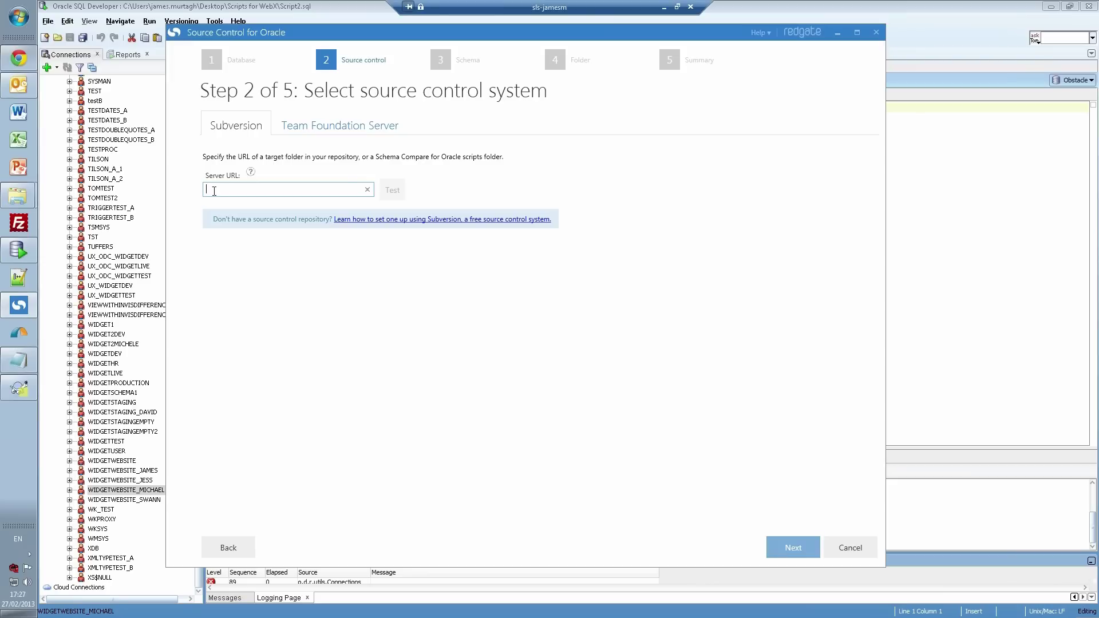
type("//tst-jonw-svn-vm.testnet.red-gate.com/JamesDB1/")
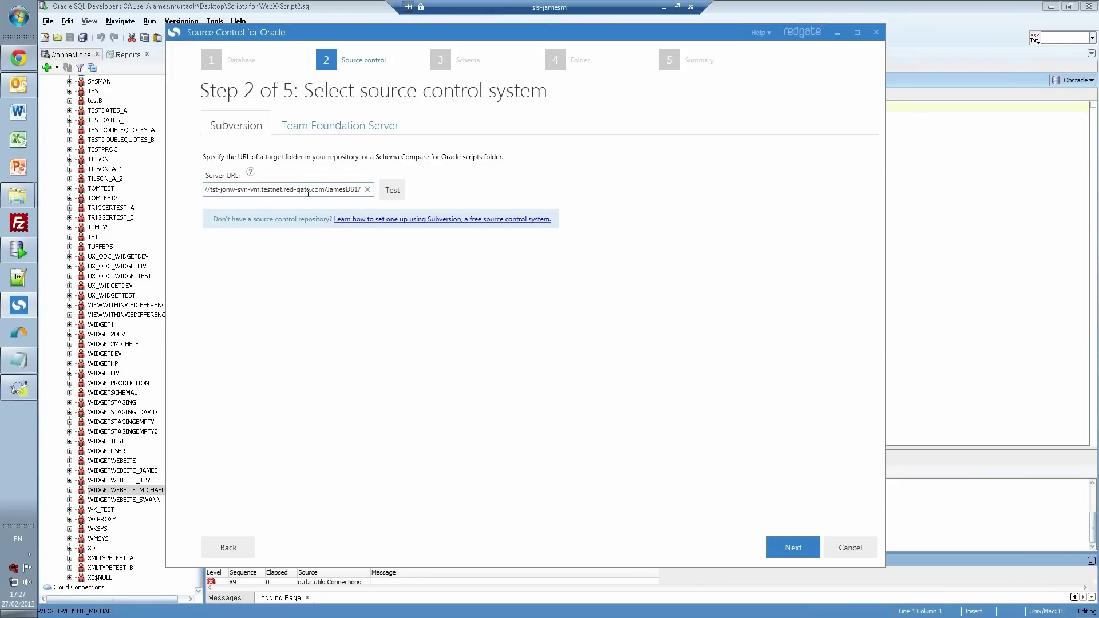
left_click(27, 394)
left_click(27, 392)
left_click(791, 548)
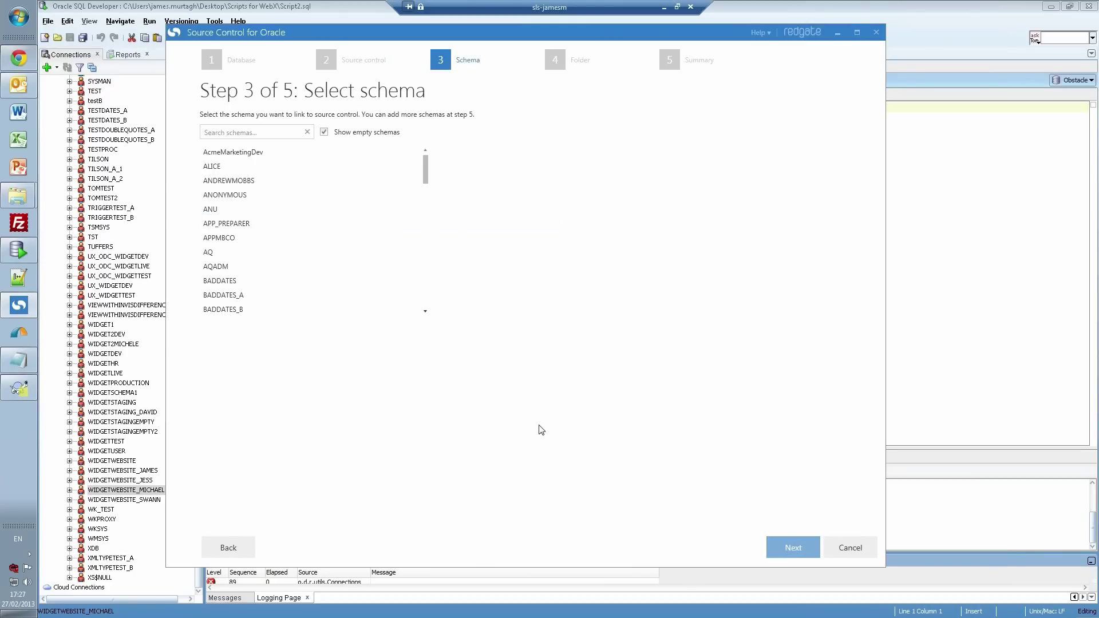
Step: Search the schemas for "mich", choose WIDGETWEBSITE_MICHAEL as the schema to link and continue to folder selection
left_click(273, 133)
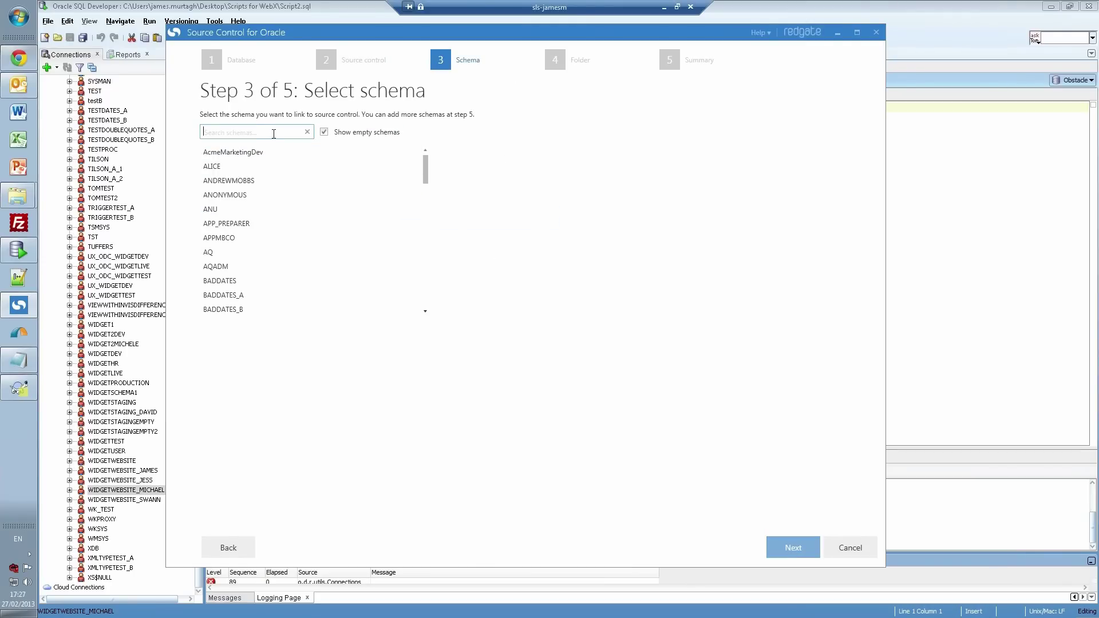
type("mich")
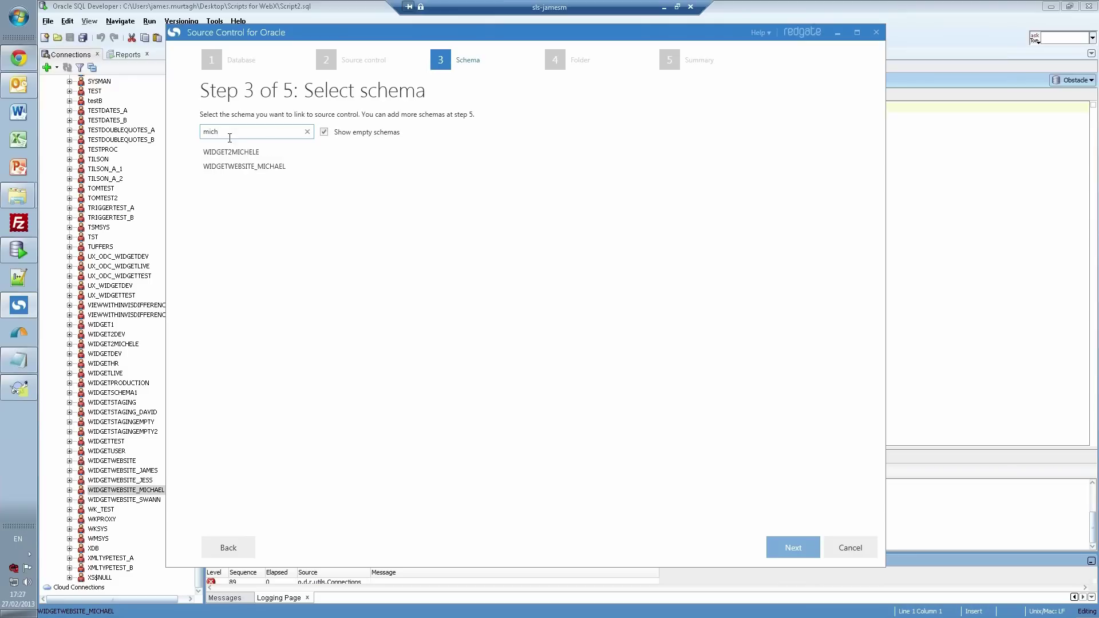
left_click(245, 167)
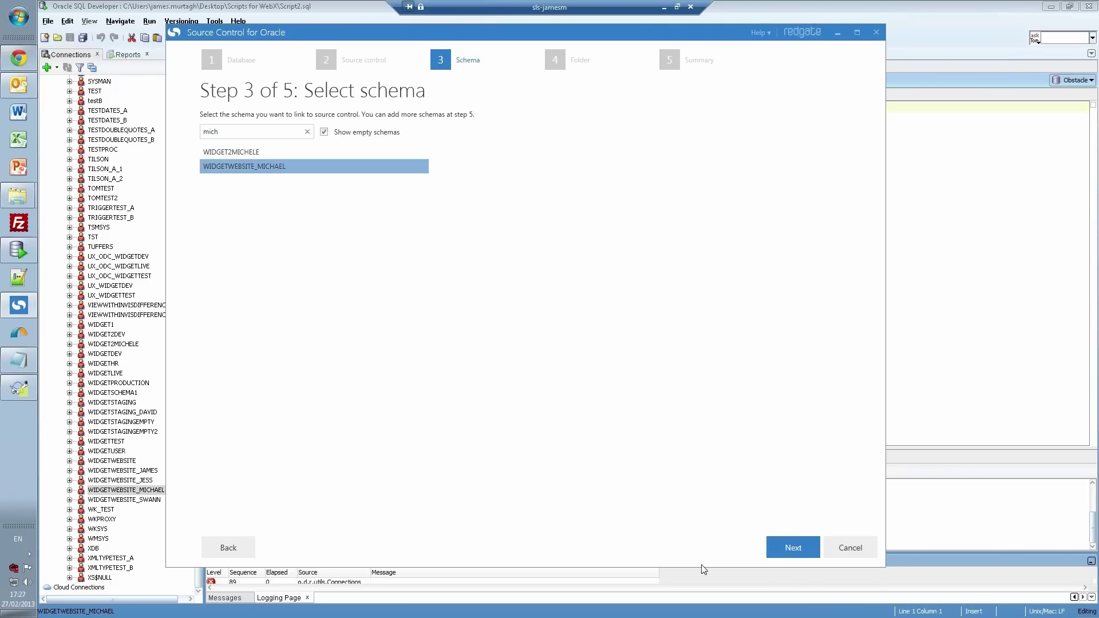
left_click(796, 550)
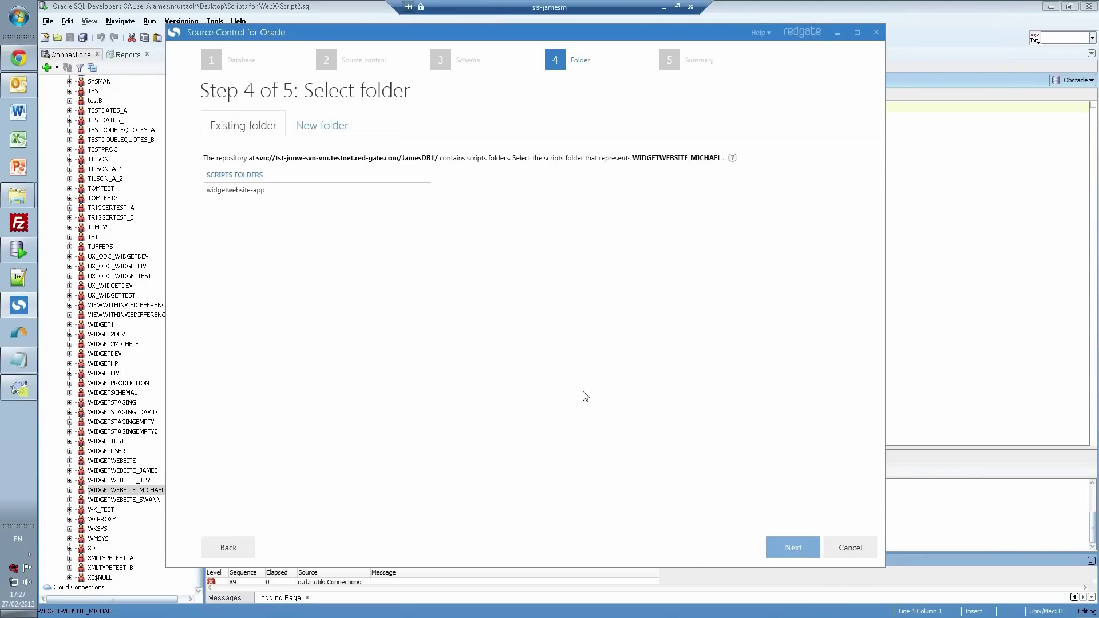
Step: Map the schema to the existing widgetwebsite-app scripts folder and create the project under the name WIDGETWEBSITE_MICHAEL
left_click(251, 189)
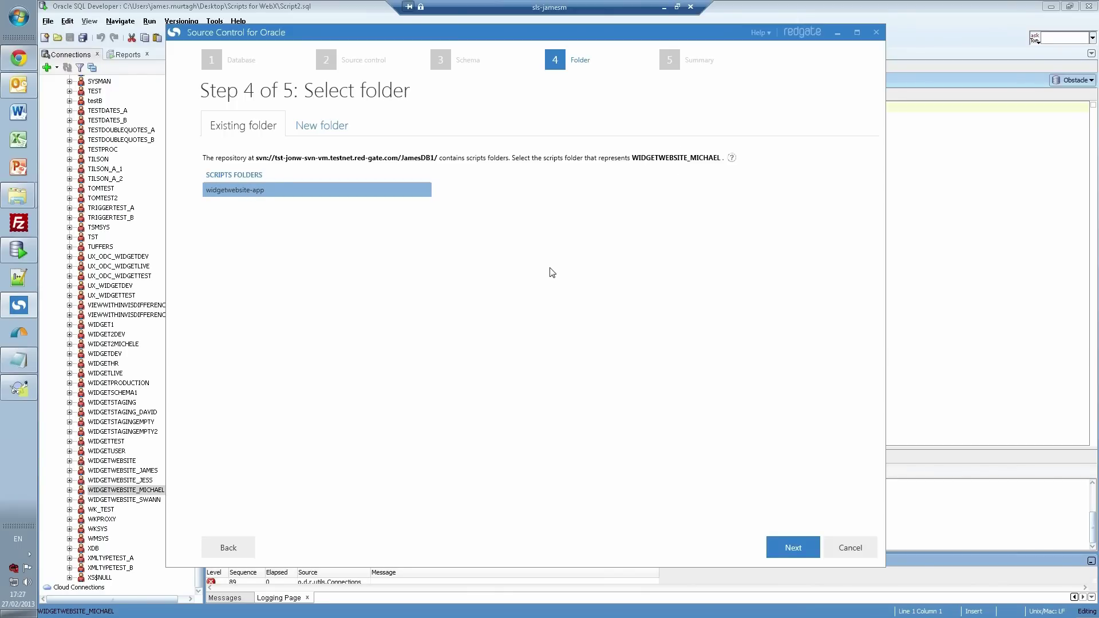
left_click(783, 545)
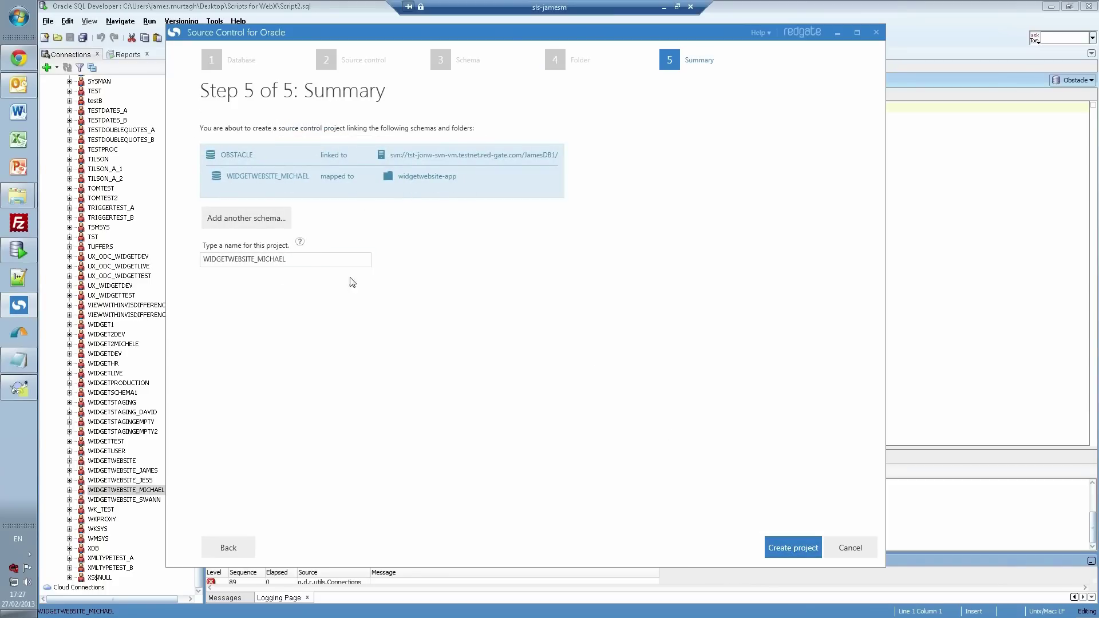
left_click(233, 552)
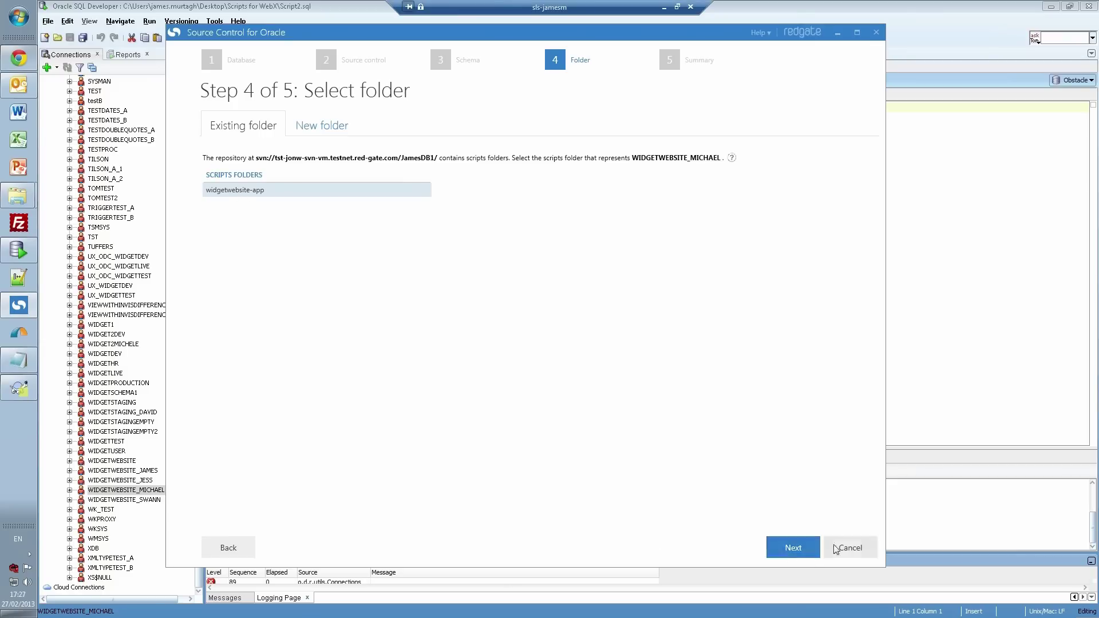
left_click(790, 548)
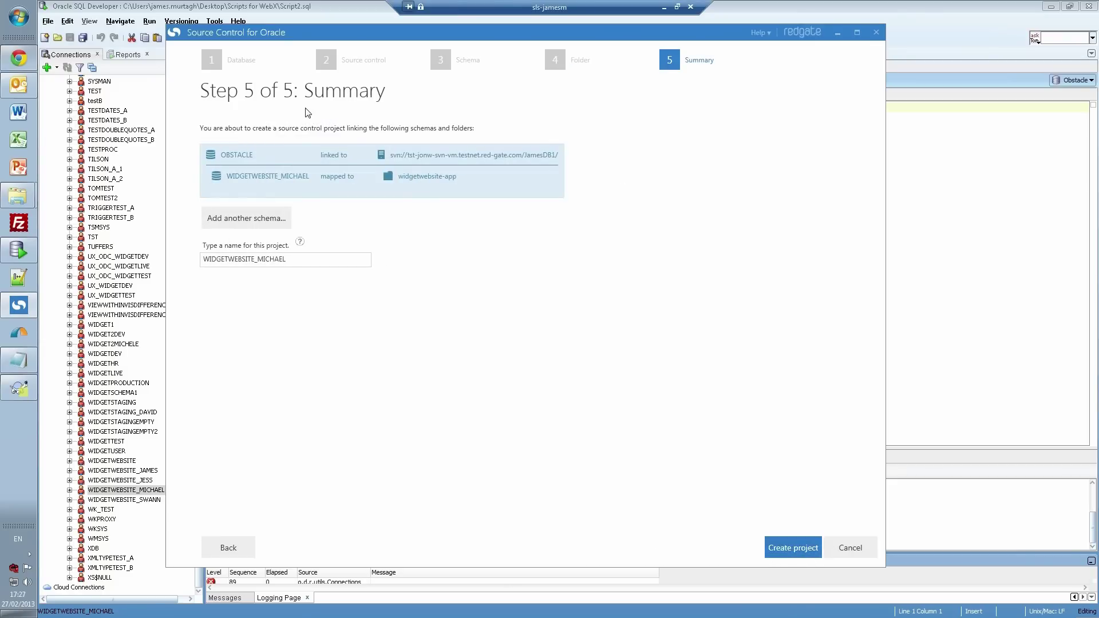
left_click(785, 549)
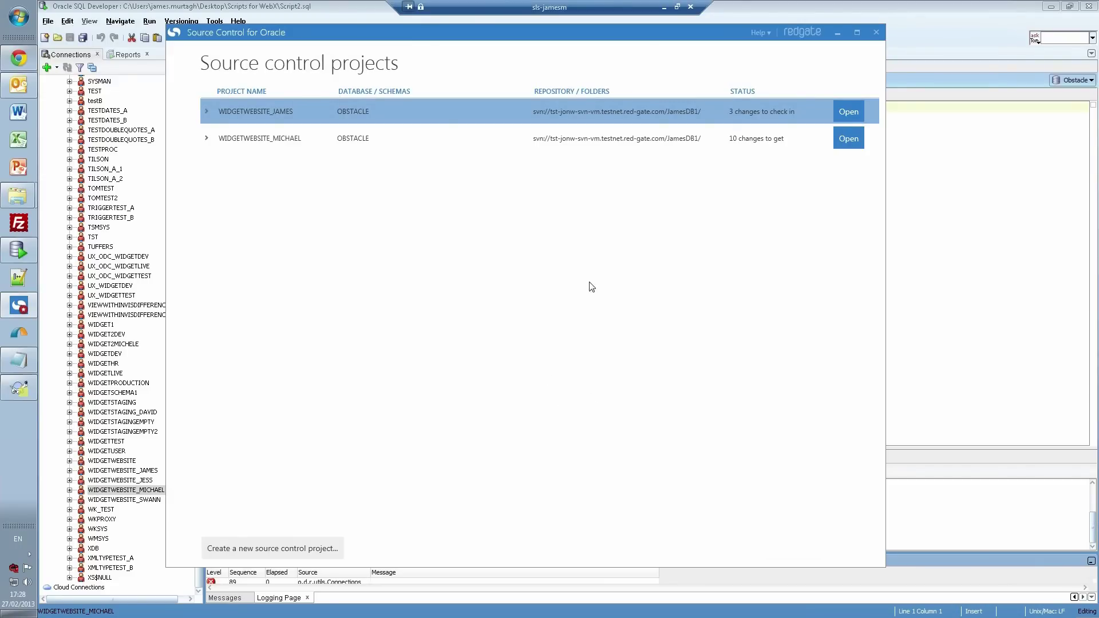
Step: Switch to Oracle SQL Developer, expand the WIDGETWEBSITE_MICHAEL schema and refresh its tables
left_click(146, 8)
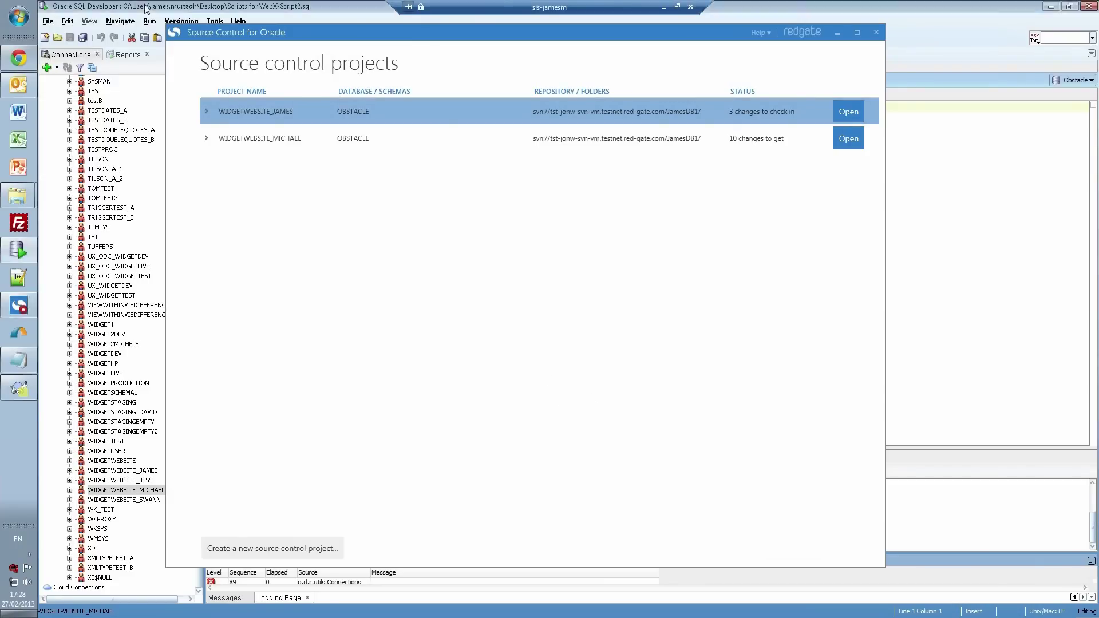
left_click(69, 490)
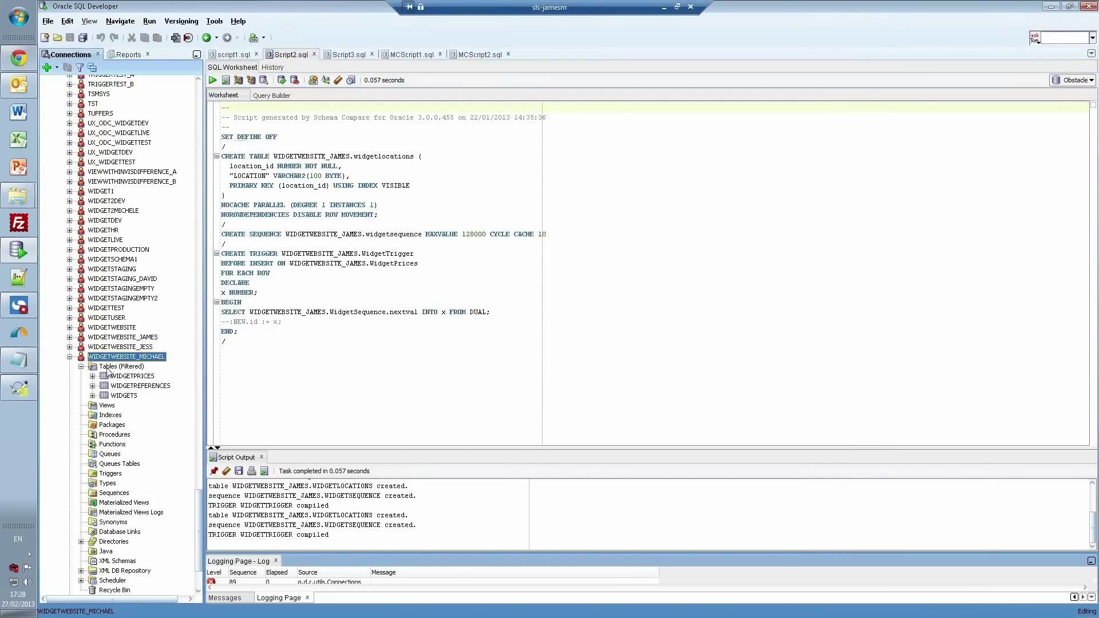
right_click(109, 367)
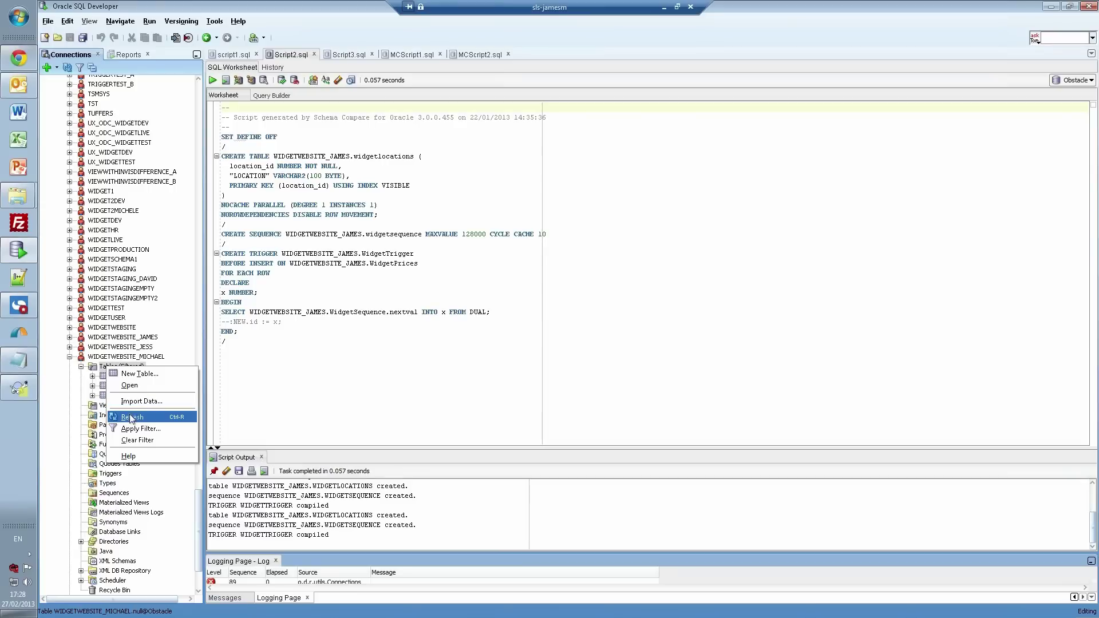
left_click(132, 417)
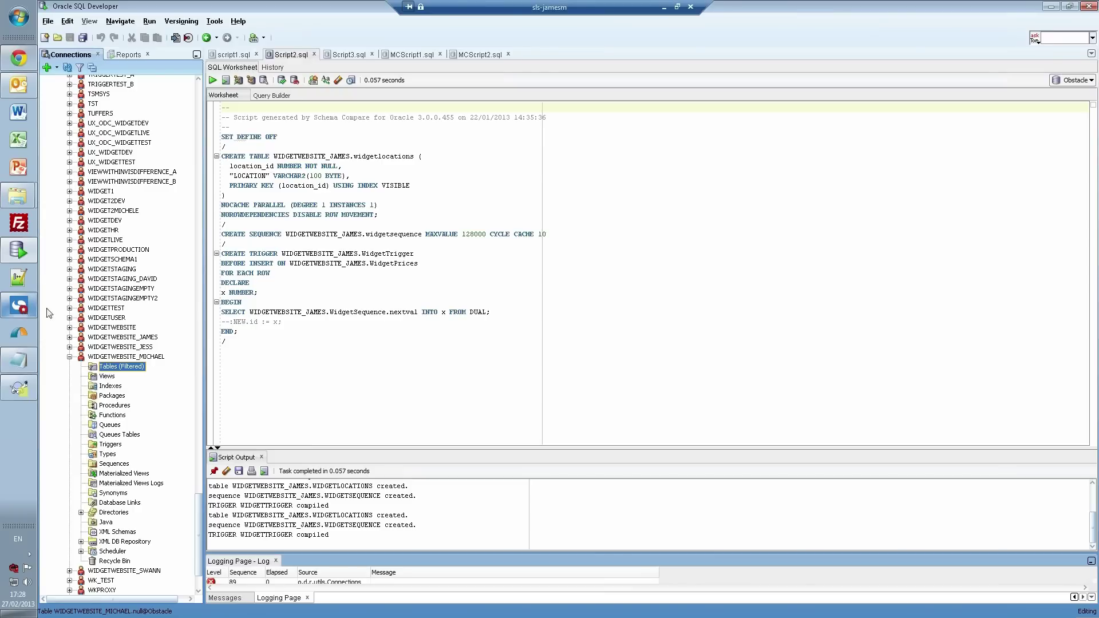
Step: Open the WIDGETWEBSITE_MICHAEL project in Source Control for Oracle from its list of projects with new changes
mouse_move(21, 310)
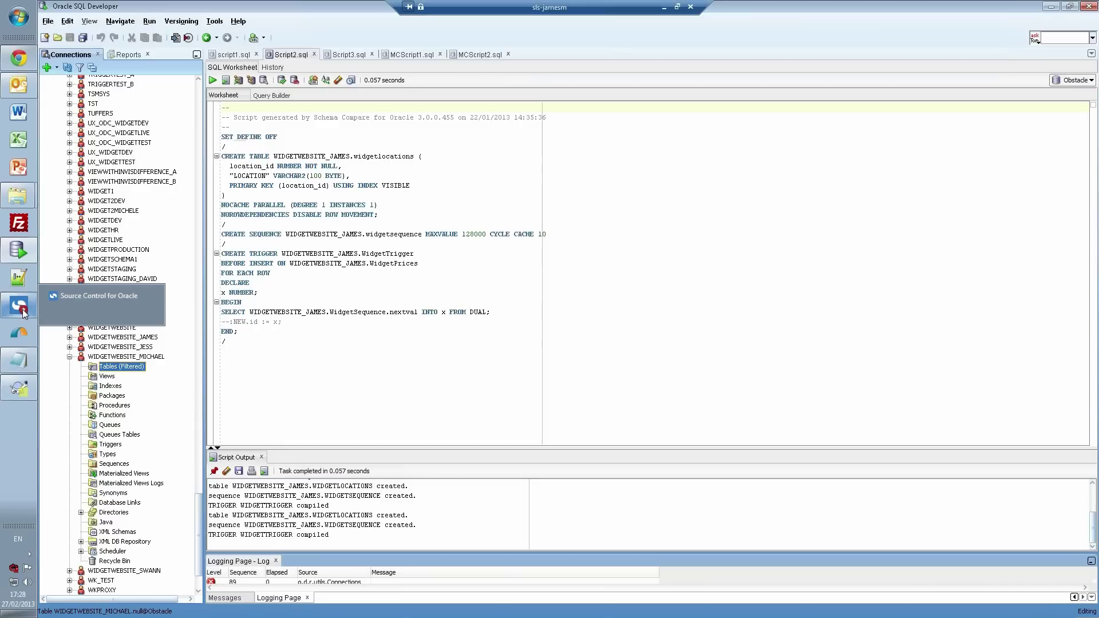
right_click(22, 312)
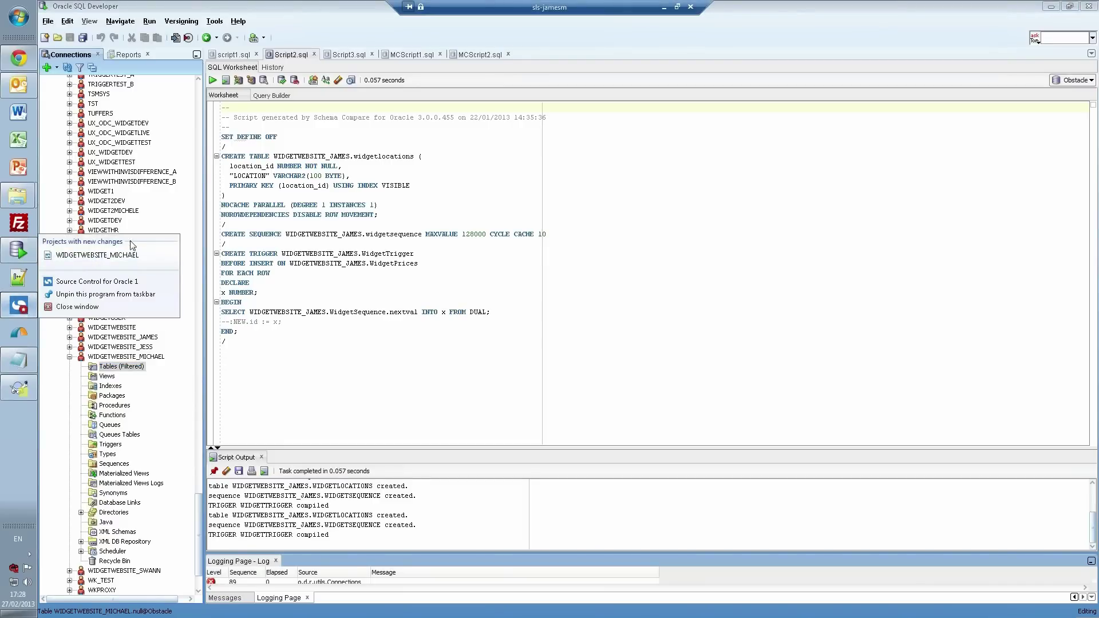
left_click(106, 257)
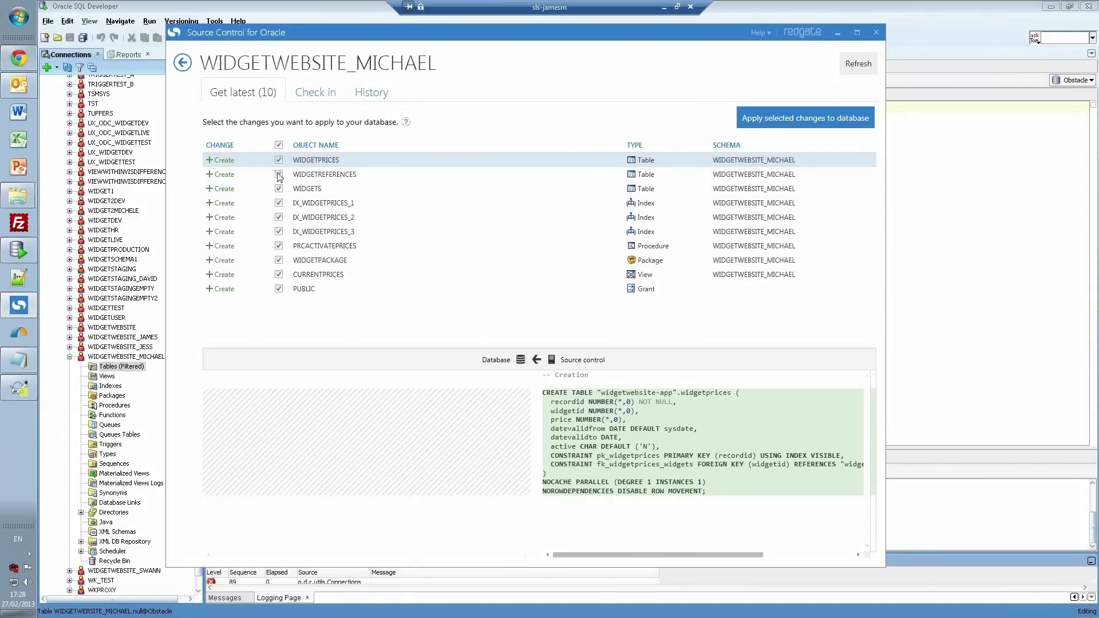
Step: Review the WIDGETREFERENCES, WIDGETS and IX_WIDGETPRICES_1 creation scripts and apply all selected changes to the database
left_click(309, 174)
left_click(335, 191)
left_click(335, 204)
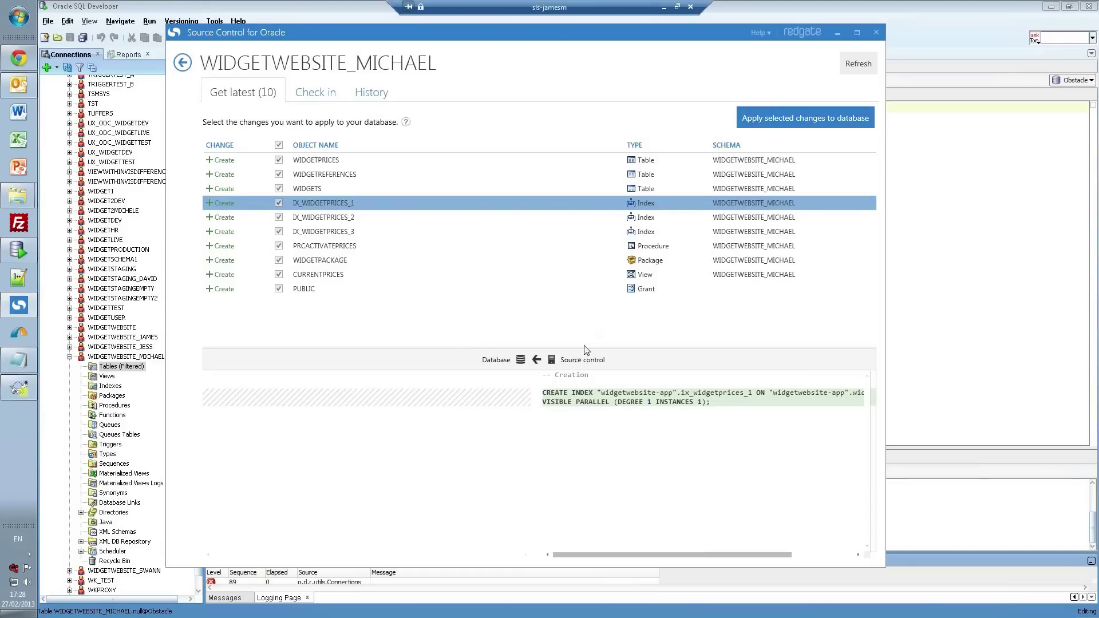
left_click(752, 122)
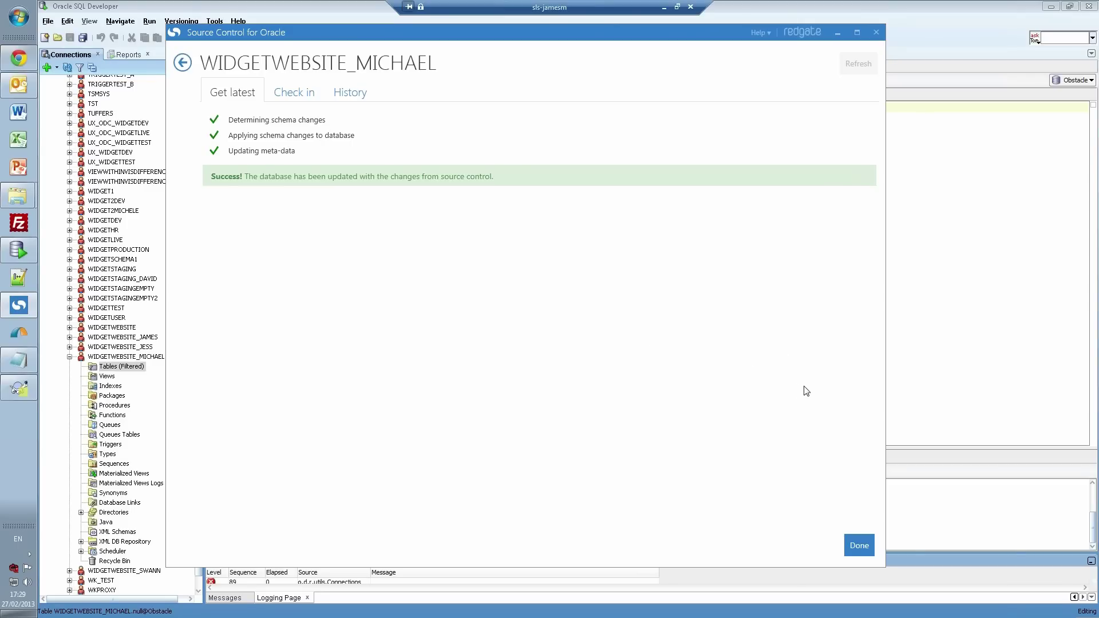
left_click(861, 547)
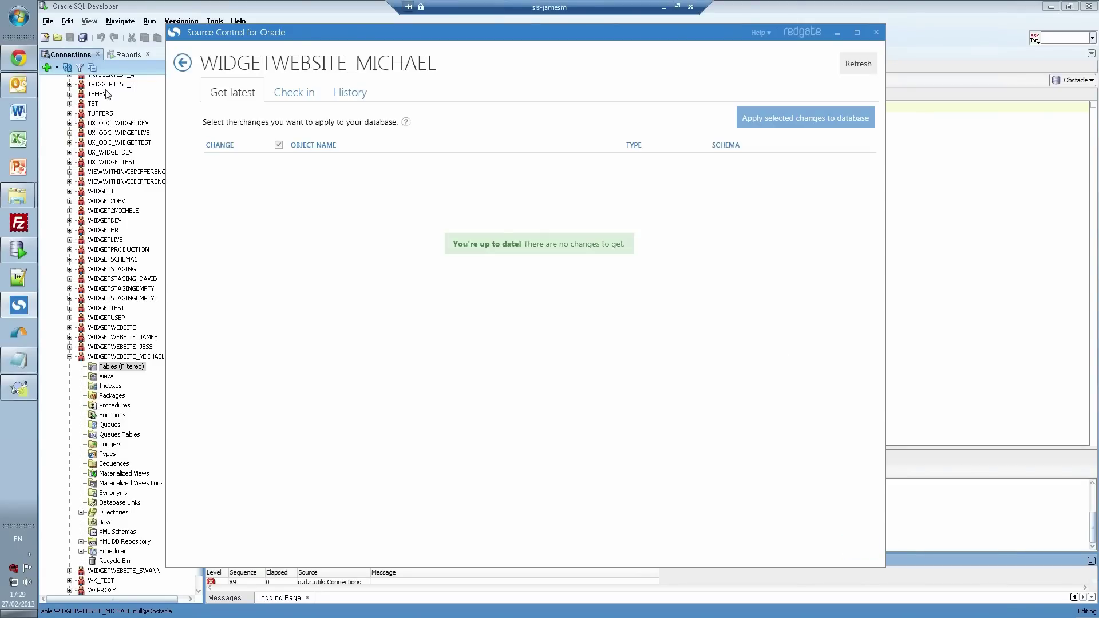
Step: Switch to Oracle SQL Developer, expand the tables and indexes of WIDGETWEBSITE_MICHAEL and examine the WIDGETPRICES table's columns
left_click(78, 54)
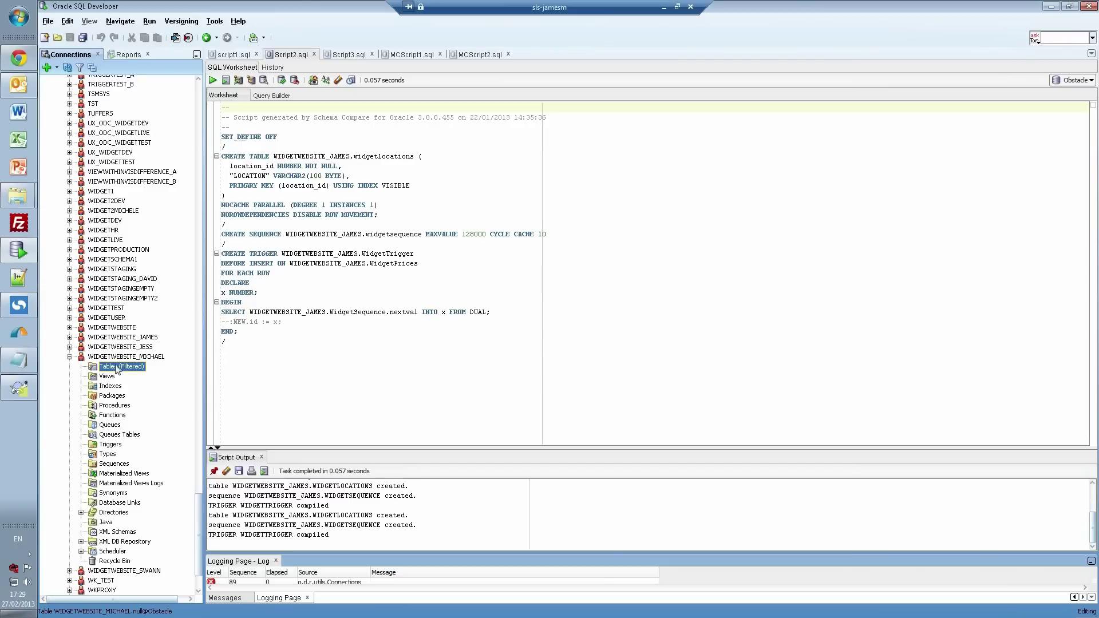
key("Right")
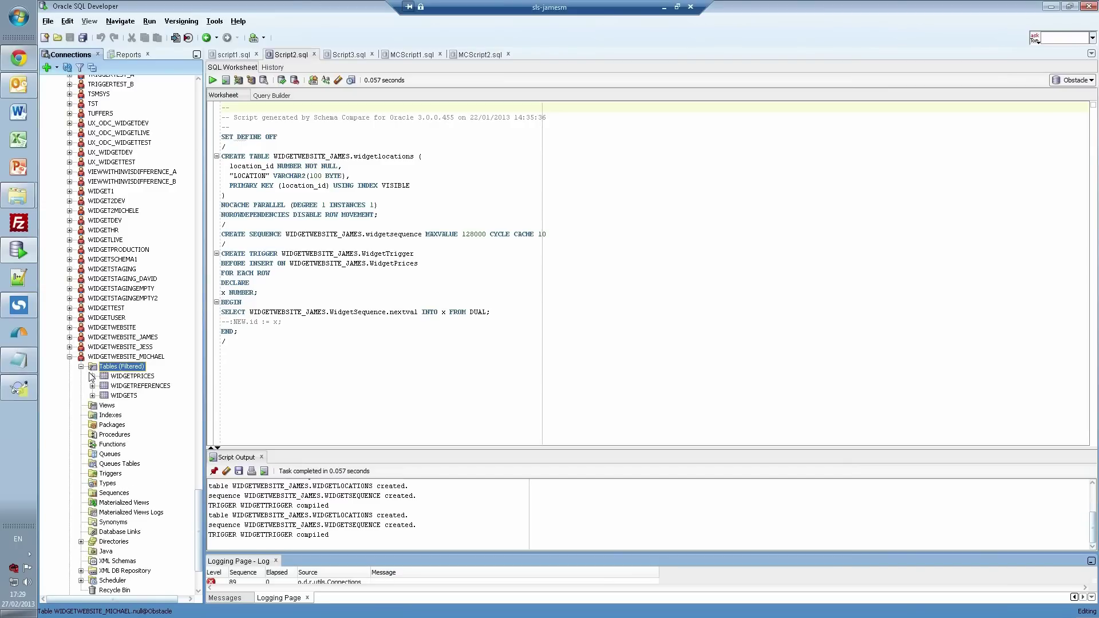
left_click(103, 416)
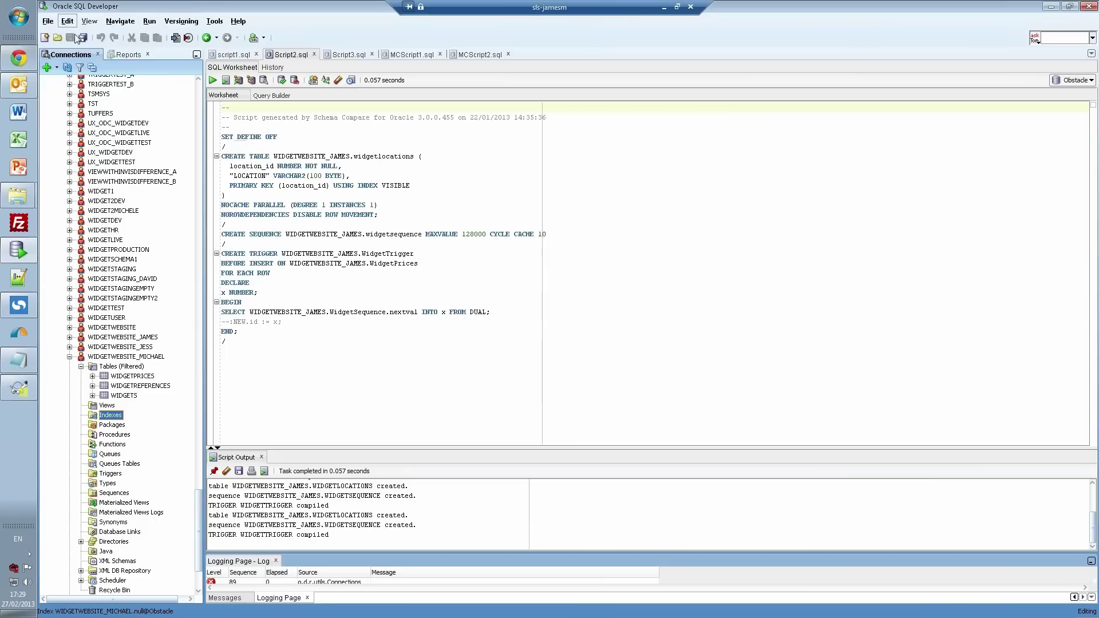
key("Right")
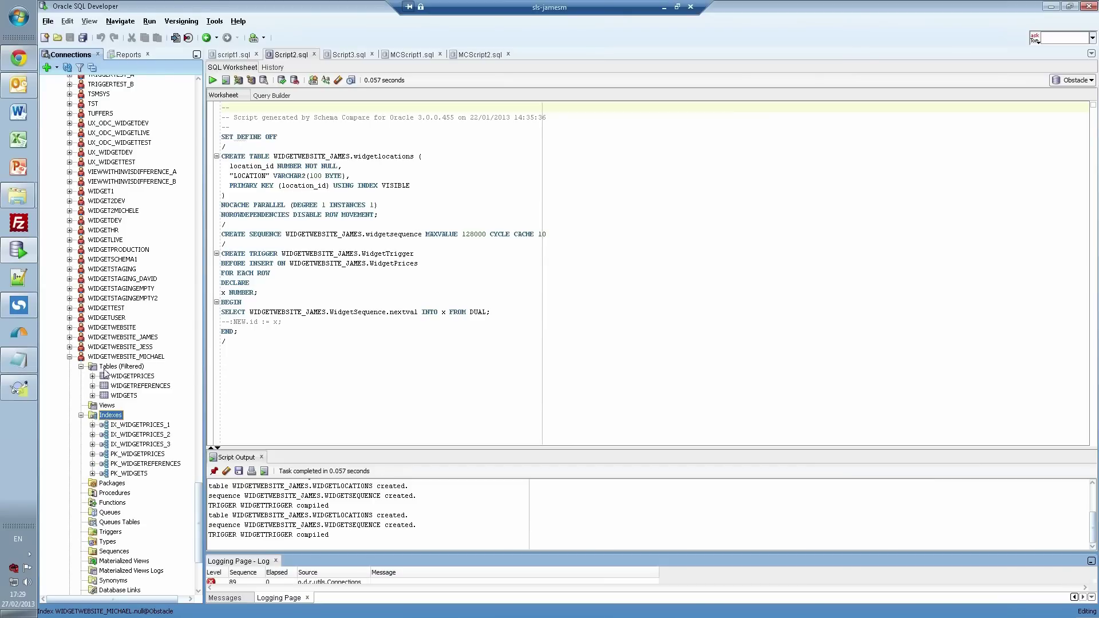
left_click(132, 376)
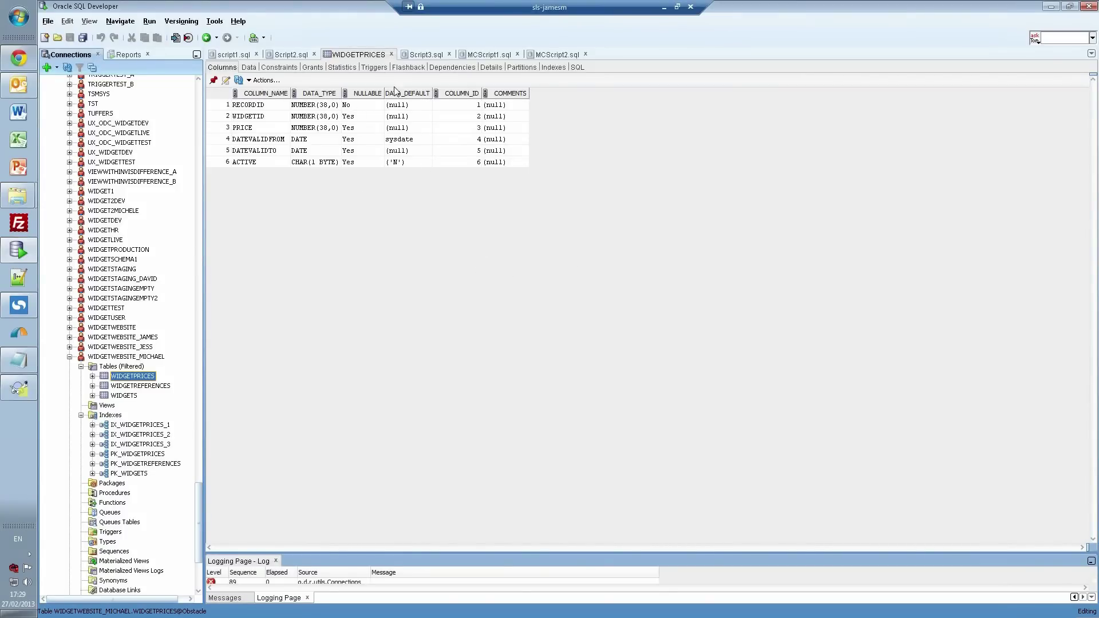
Step: Run Script3.sql to create the widgetoffices table and add latitude and longitude columns to widgetlocations in WIDGETWEBSITE_JAMES
left_click(418, 55)
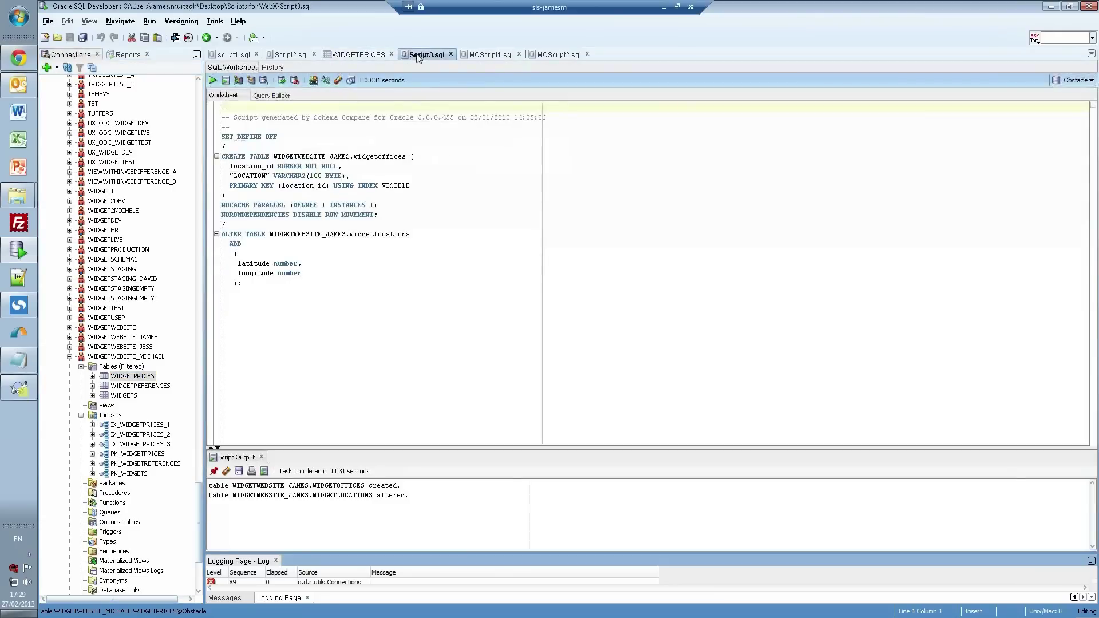
left_click(224, 80)
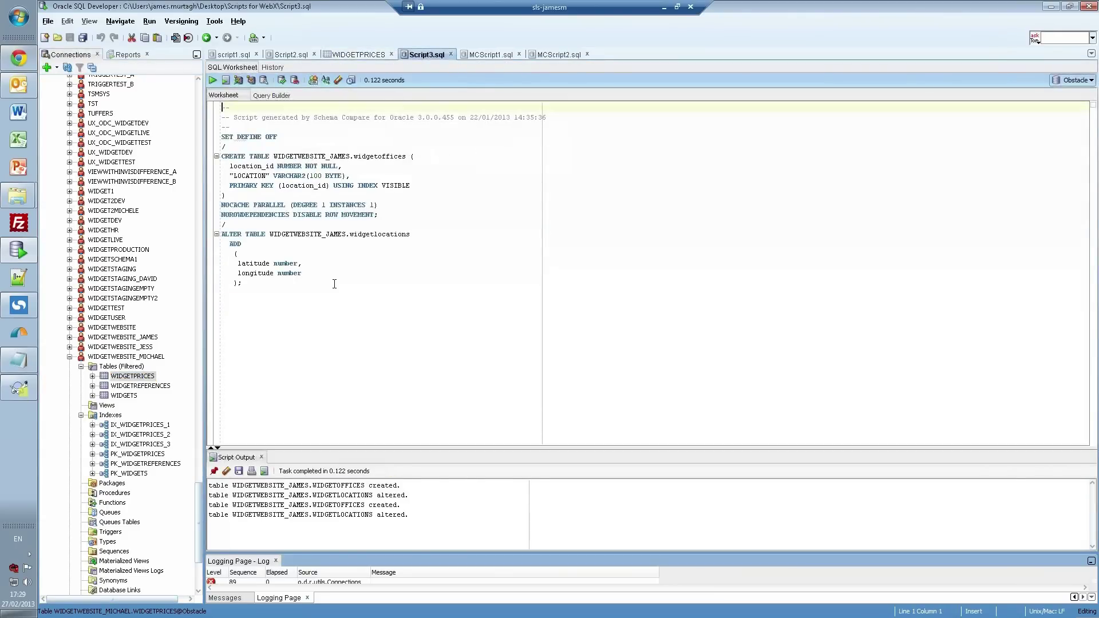
Step: Switch to Source Control for Oracle, refresh, open the WIDGETWEBSITE_JAMES project and review the WIDGETOFFICES, WIDGETTRIGGER and WIDGETSEQUENCE changes for check-in
left_click(19, 306)
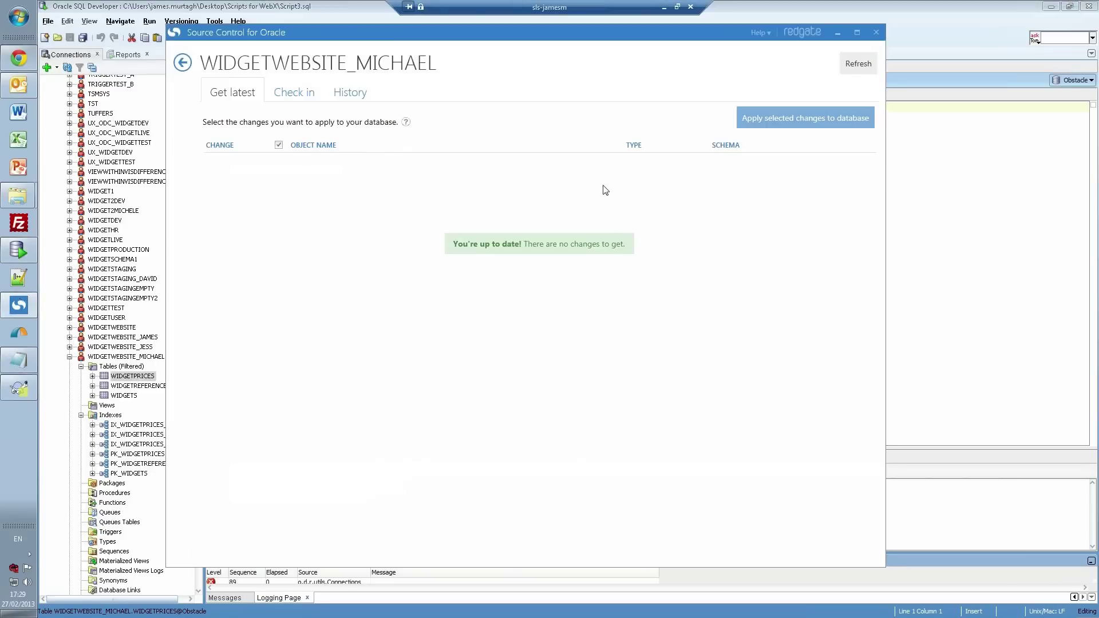
left_click(845, 64)
left_click(182, 63)
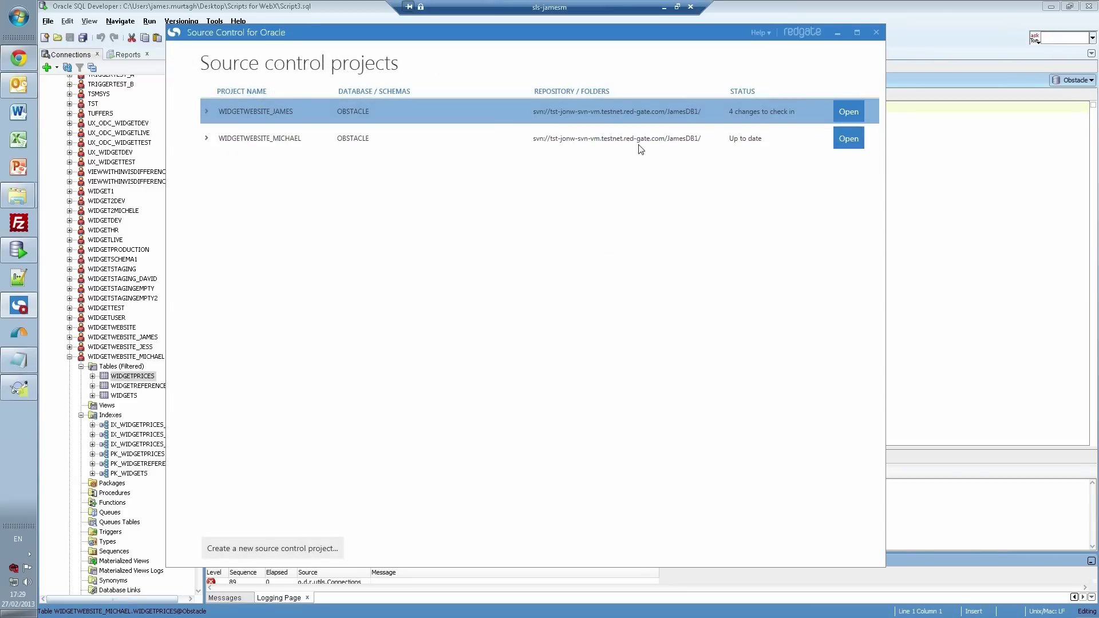
left_click(840, 112)
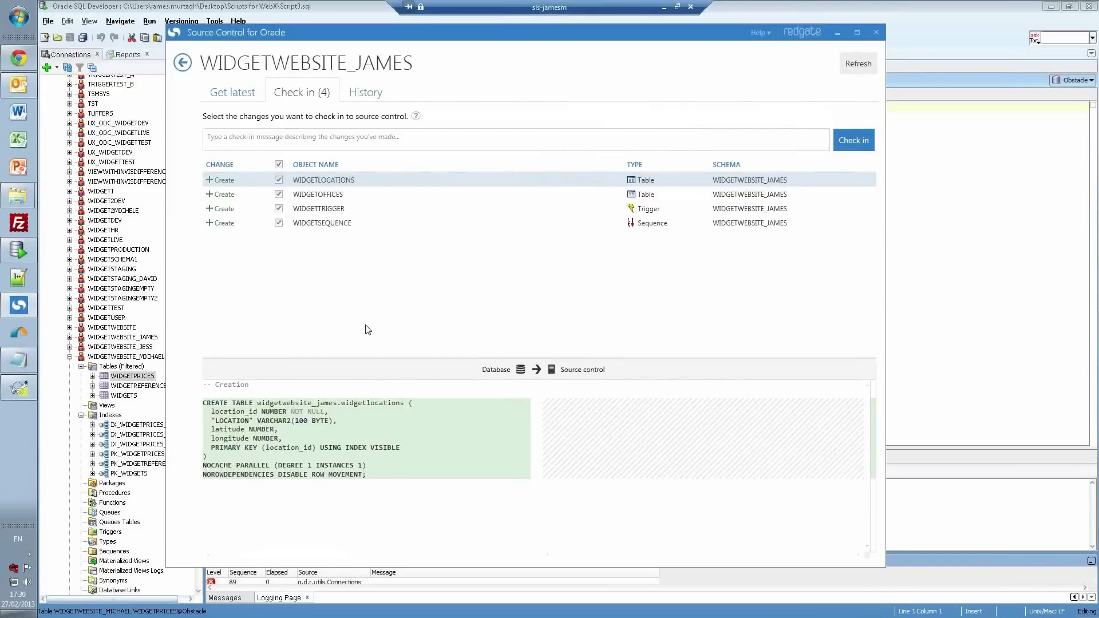
left_click(346, 194)
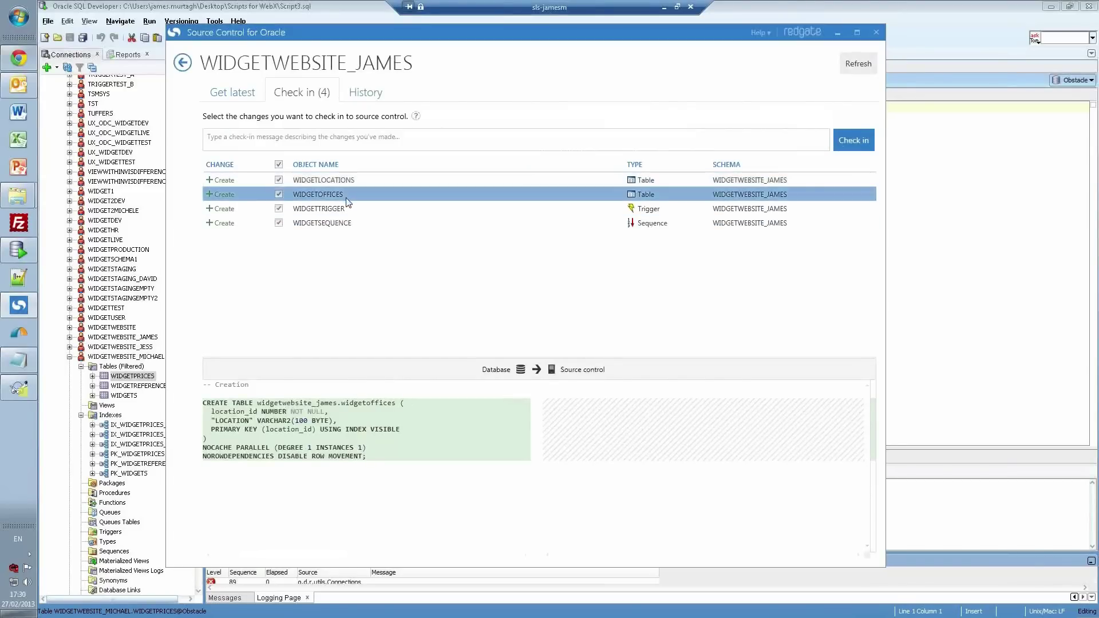
left_click(351, 208)
left_click(352, 223)
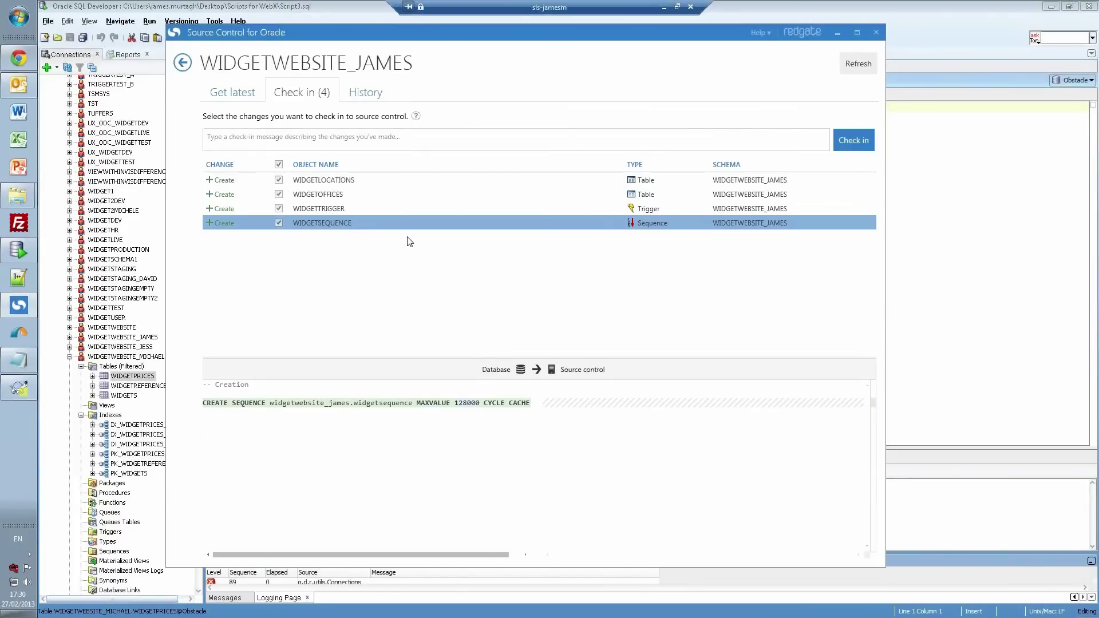
Step: Check in all selected changes with the message "Check in new objects" and return to the project list
left_click(380, 139)
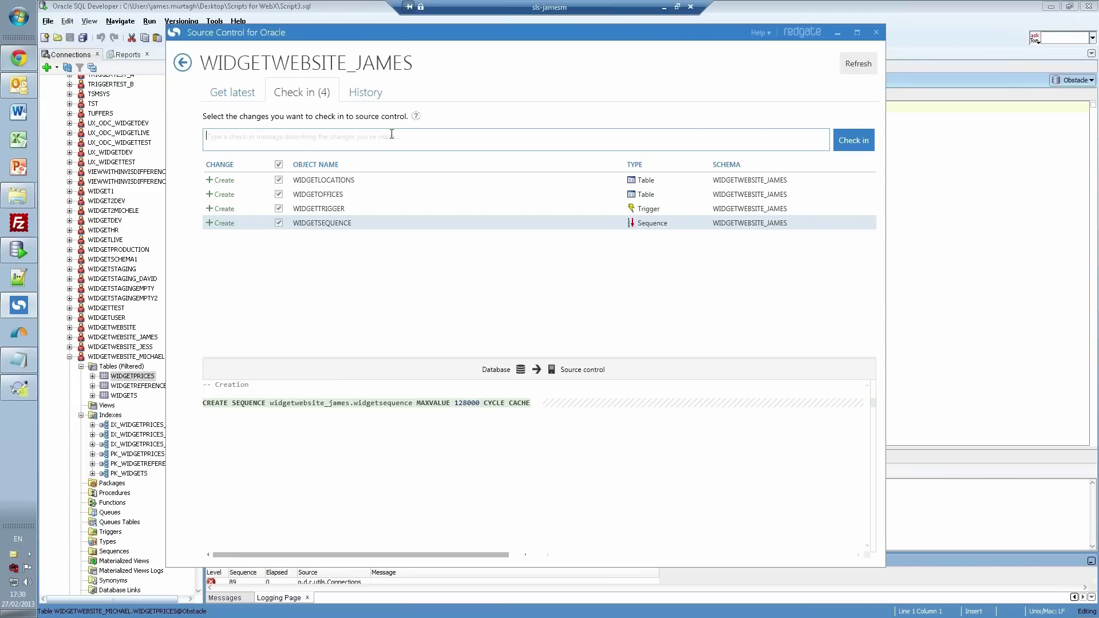
type("A")
key("BackSpace")
type("Check in new objects")
left_click(853, 141)
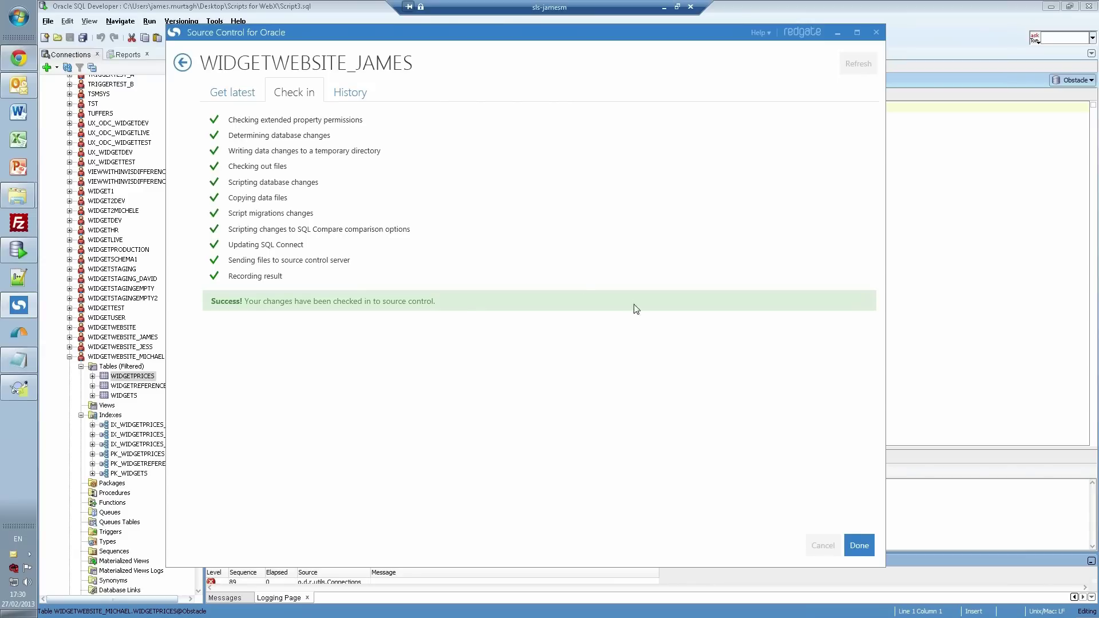
left_click(859, 545)
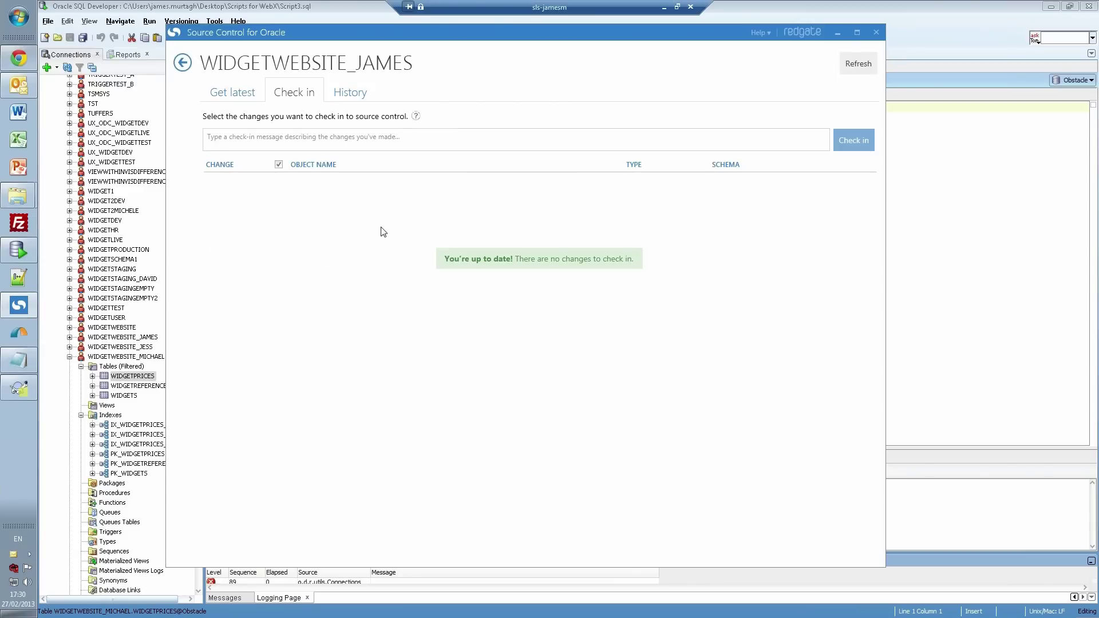
left_click(180, 64)
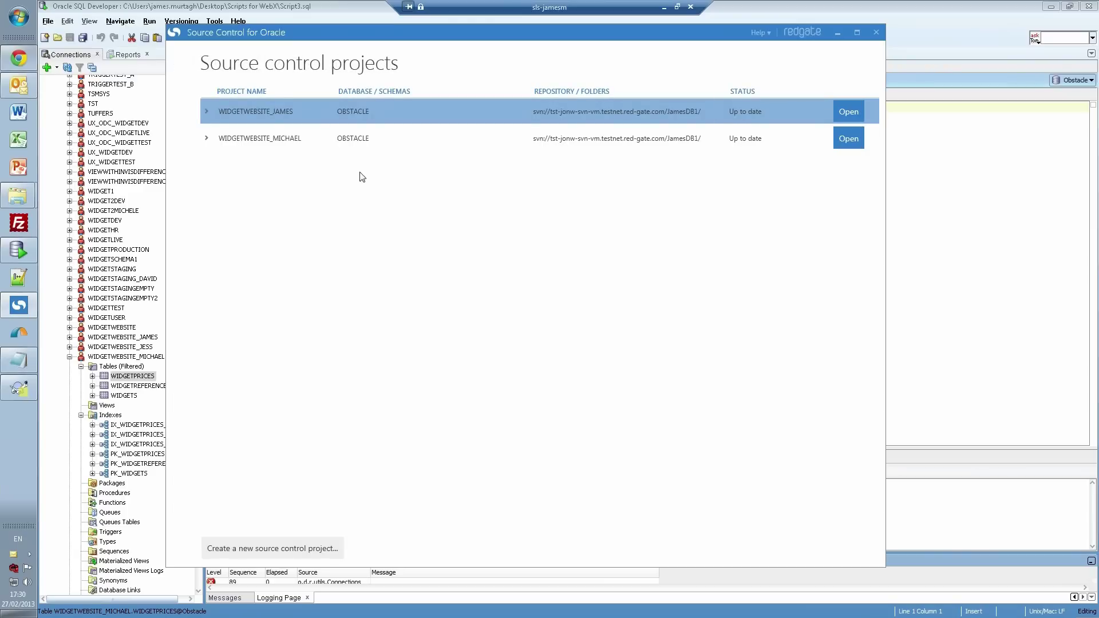
Step: Open the WIDGETWEBSITE_MICHAEL project, refresh it and review the WIDGETOFFICES change available to get
left_click(843, 145)
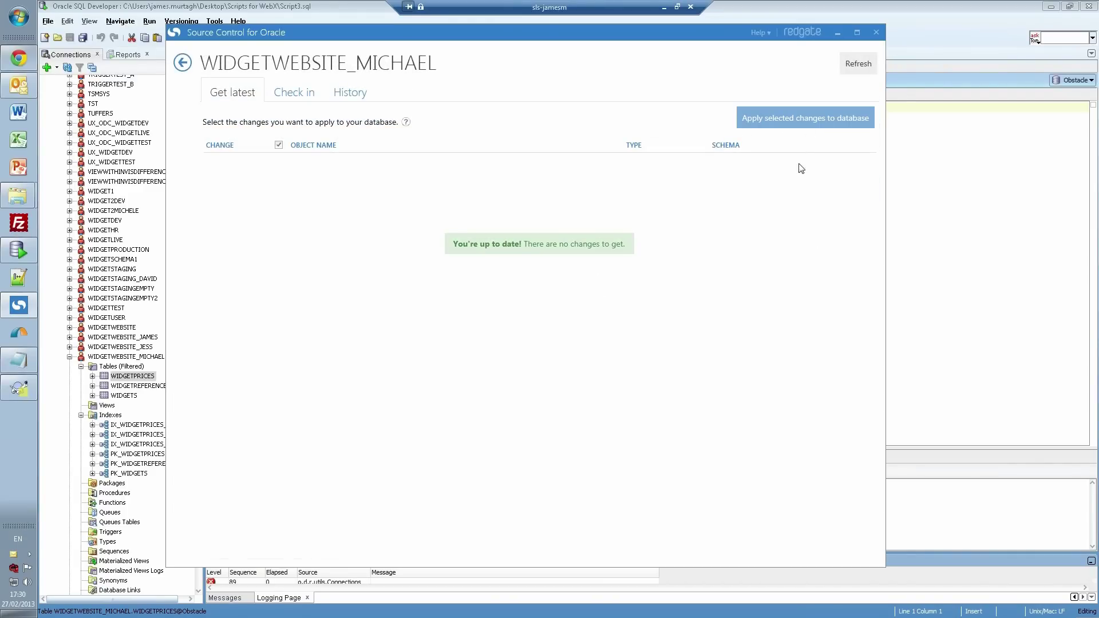
left_click(861, 65)
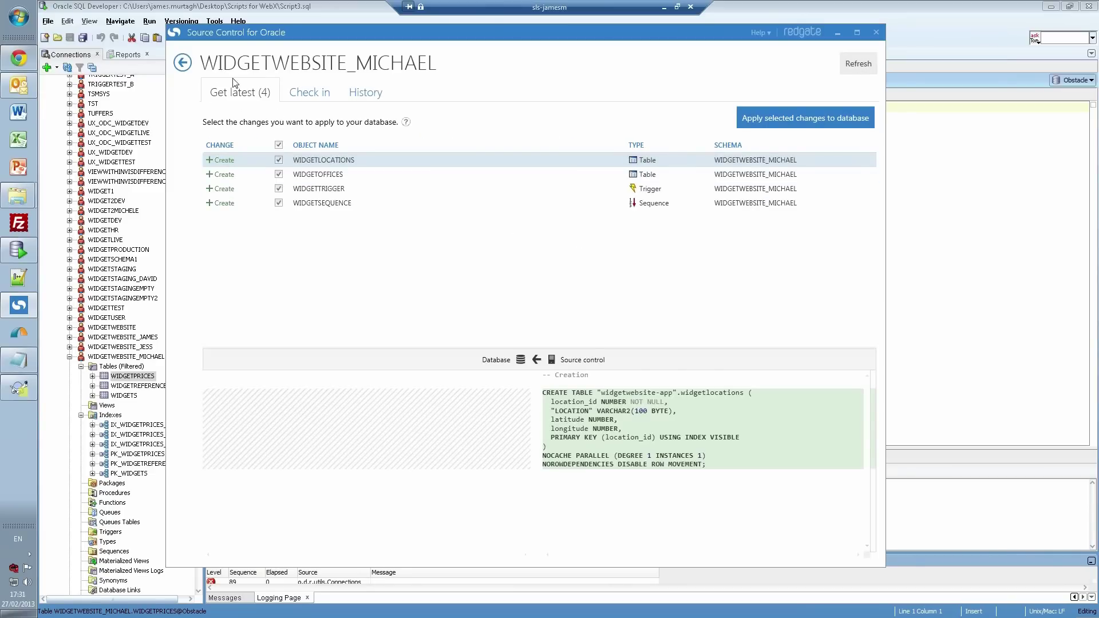
left_click(301, 175)
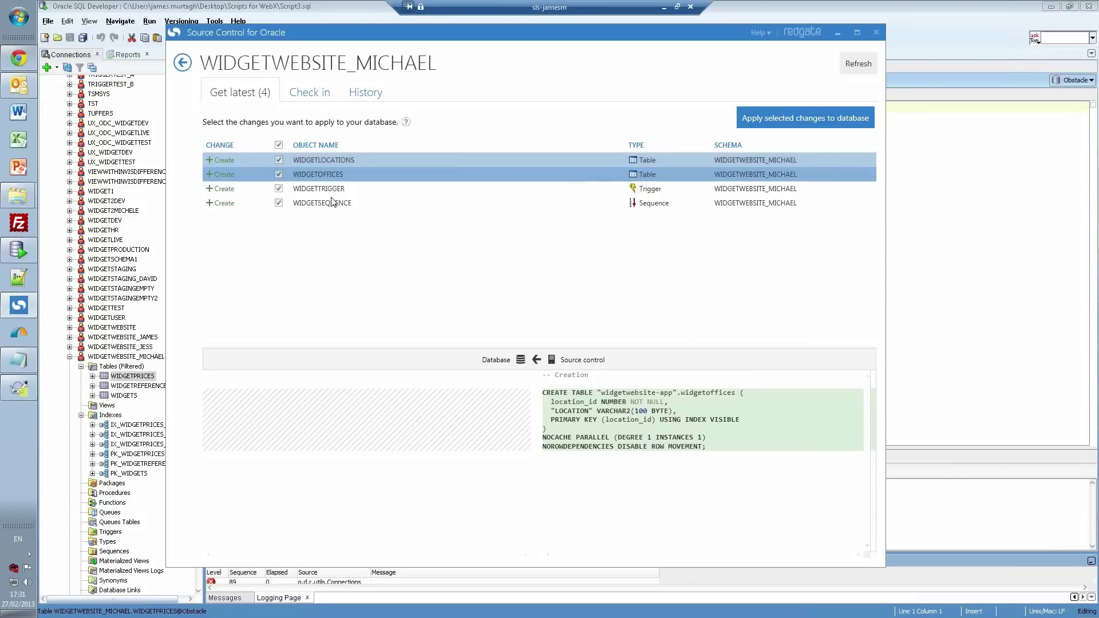
Step: Switch to Oracle SQL Developer and run MCScript1.sql to replace WidgetPackage in widgetwebsite_michael with a version containing the widgetPlusOne private function
left_click(307, 5)
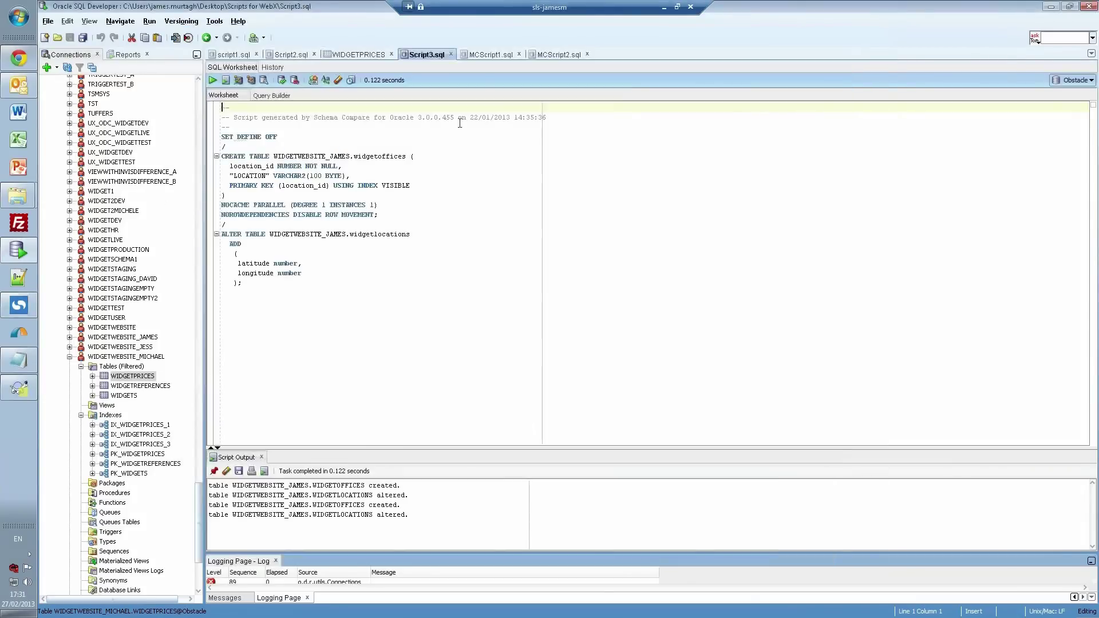
left_click(489, 54)
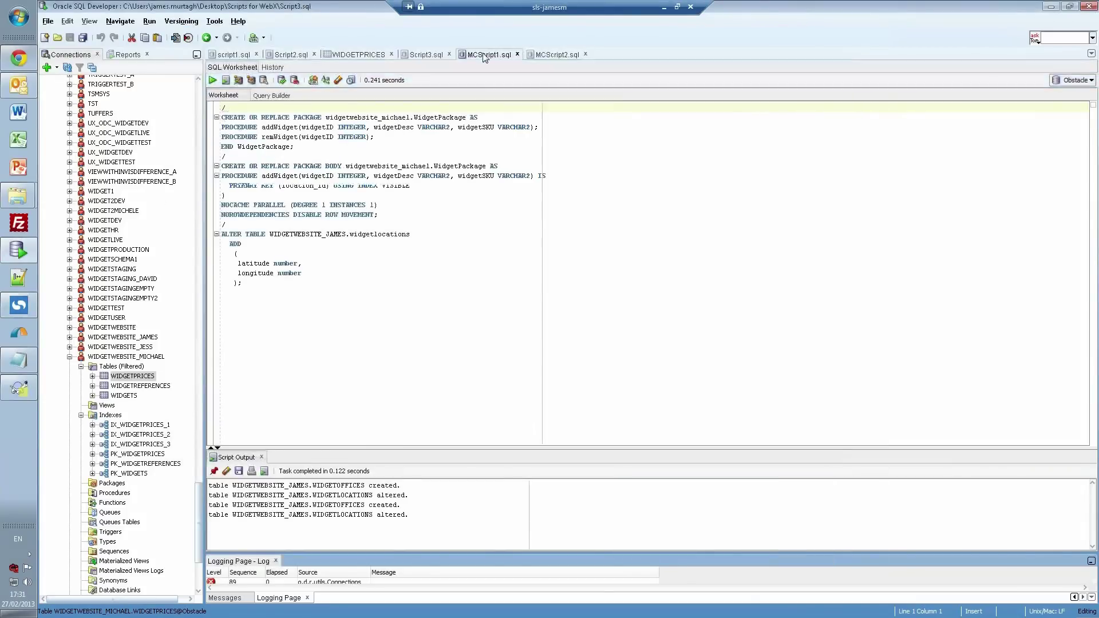
left_click(226, 80)
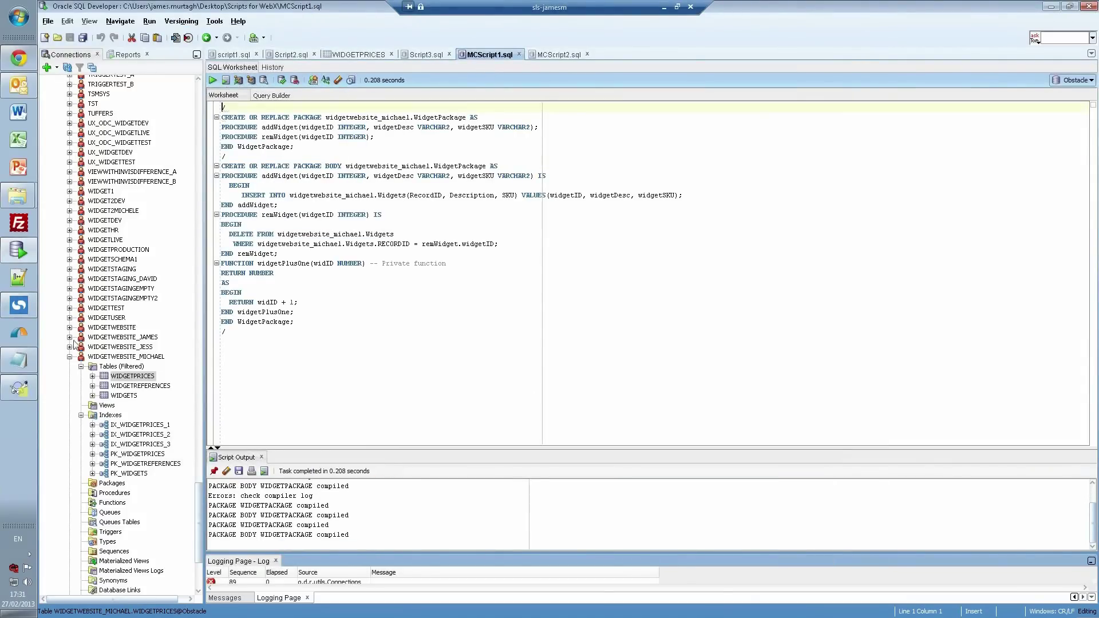
Step: Switch to Source Control for Oracle, refresh the WIDGETWEBSITE_MICHAEL project and review the WIDGETPACKAGE edit for check-in
left_click(19, 305)
left_click(851, 64)
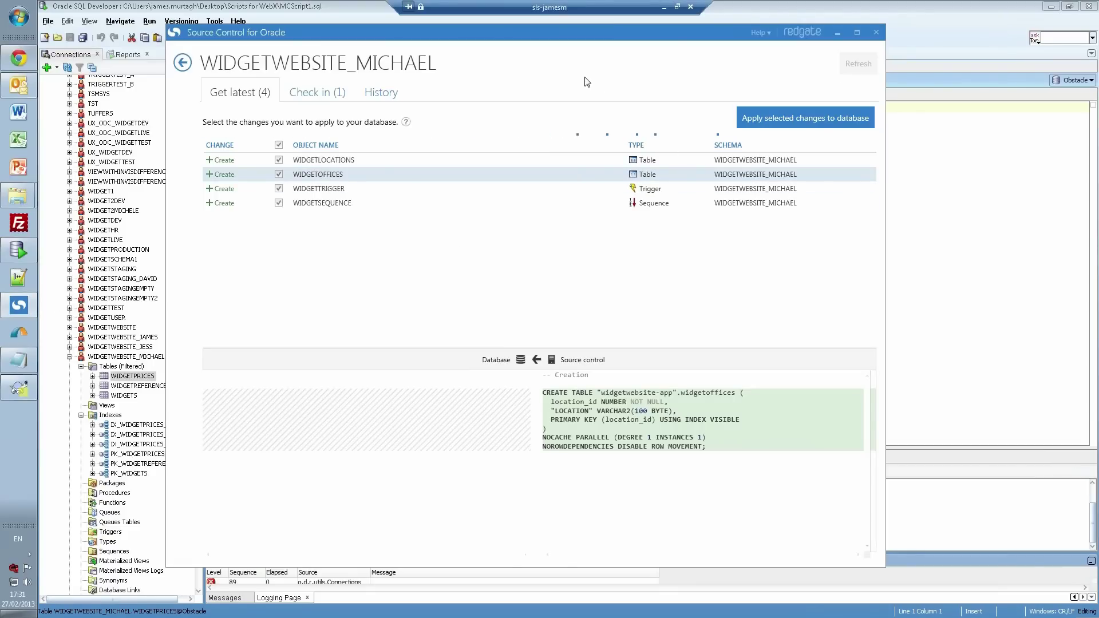
left_click(317, 93)
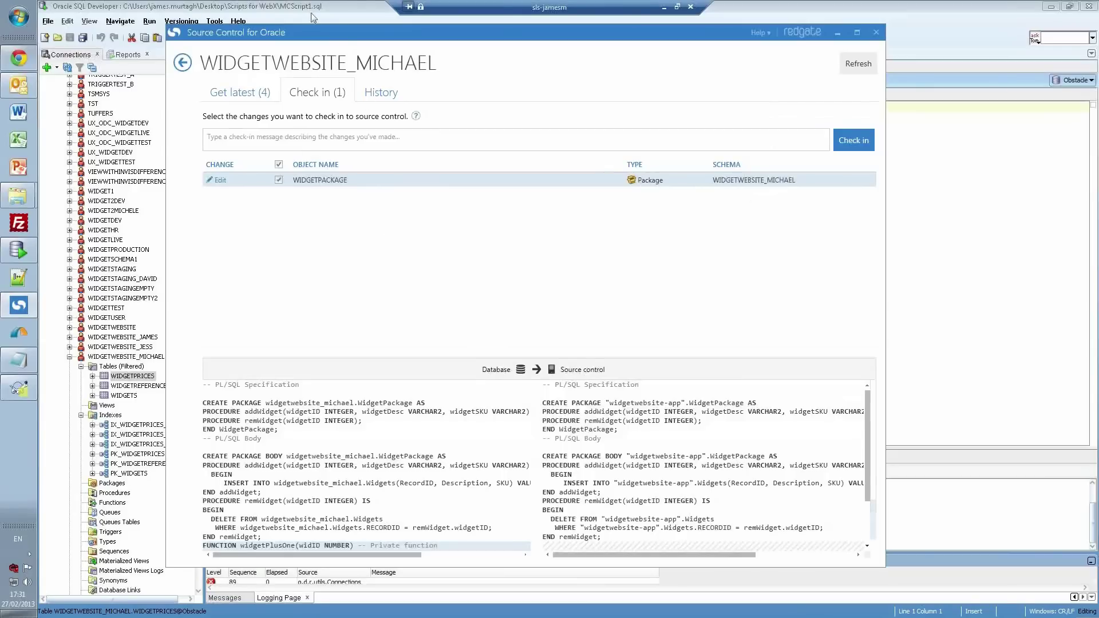
Step: Switch to Oracle SQL Developer and try to add an officemanager VARCHAR(100) column to widgetwebsite_michael.widgetlocations by running MCScript2.sql
left_click(330, 8)
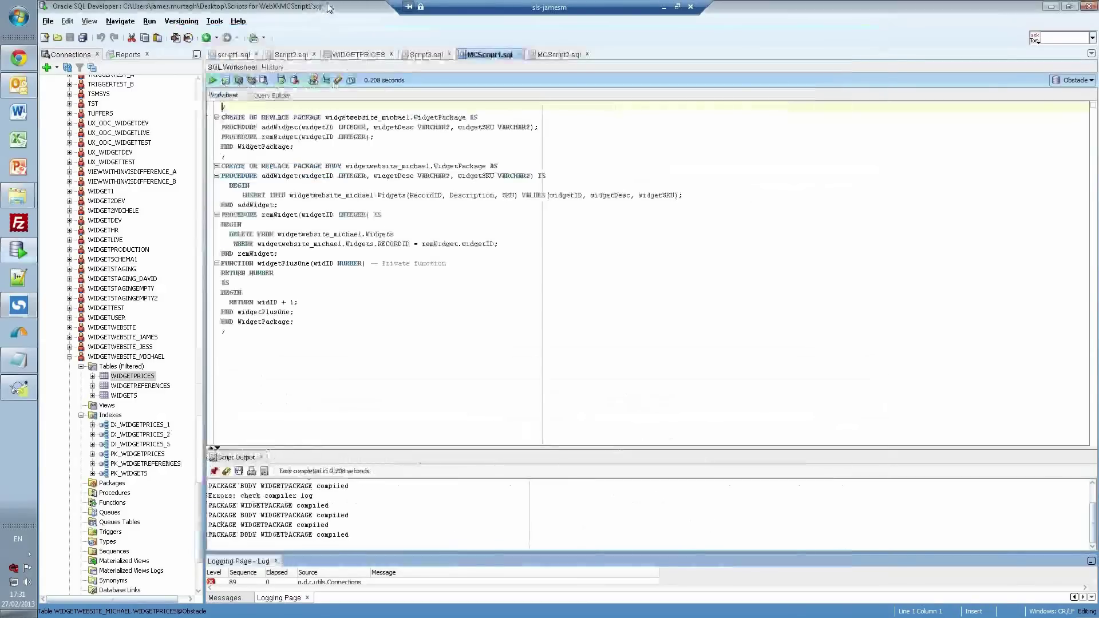
left_click(559, 54)
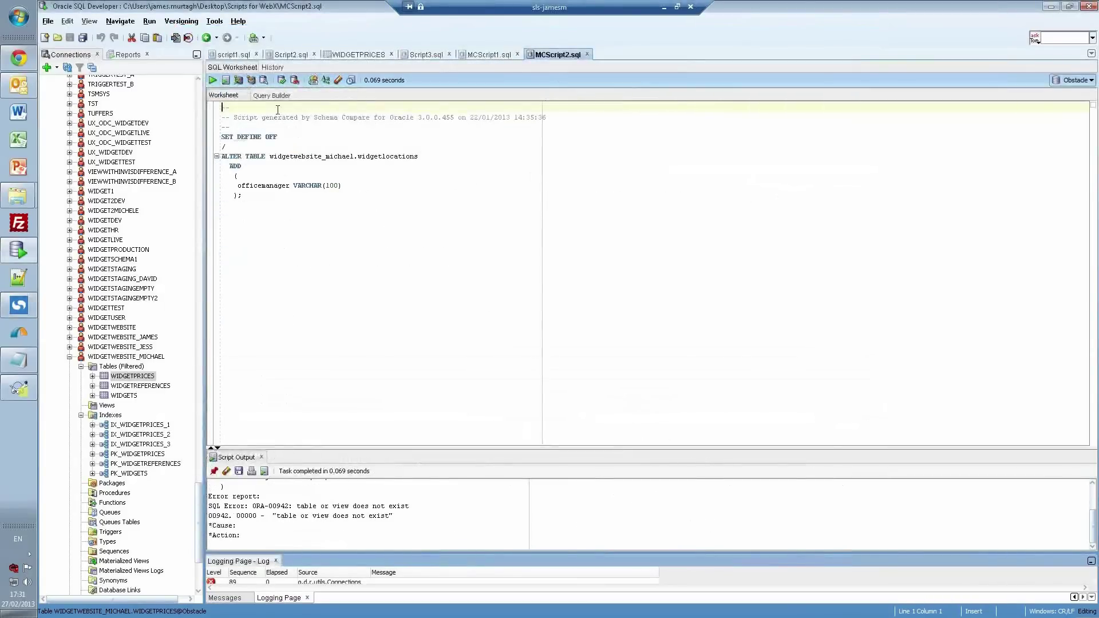
left_click(226, 81)
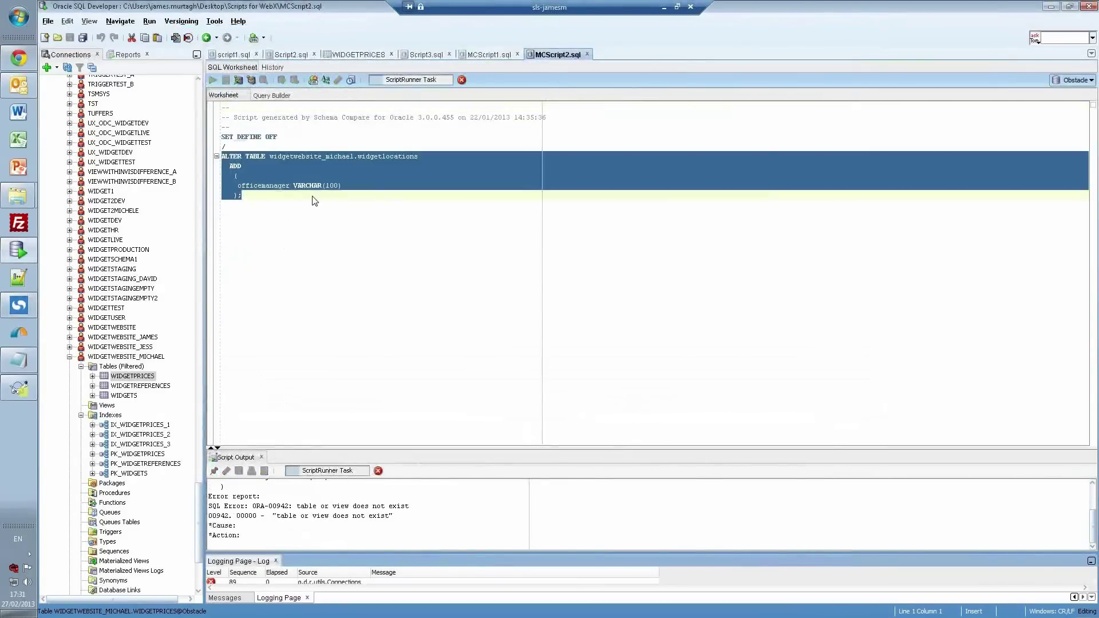
Step: Switch to Source Control for Oracle, return to the project list and open the WIDGETWEBSITE_JAMES project
left_click(23, 304)
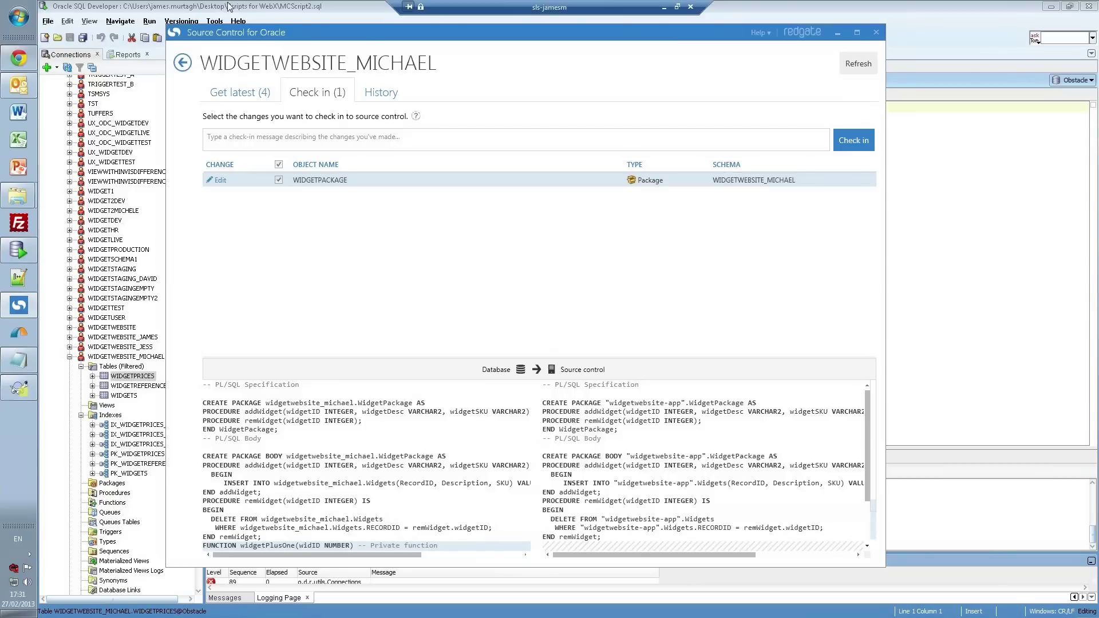
left_click(183, 63)
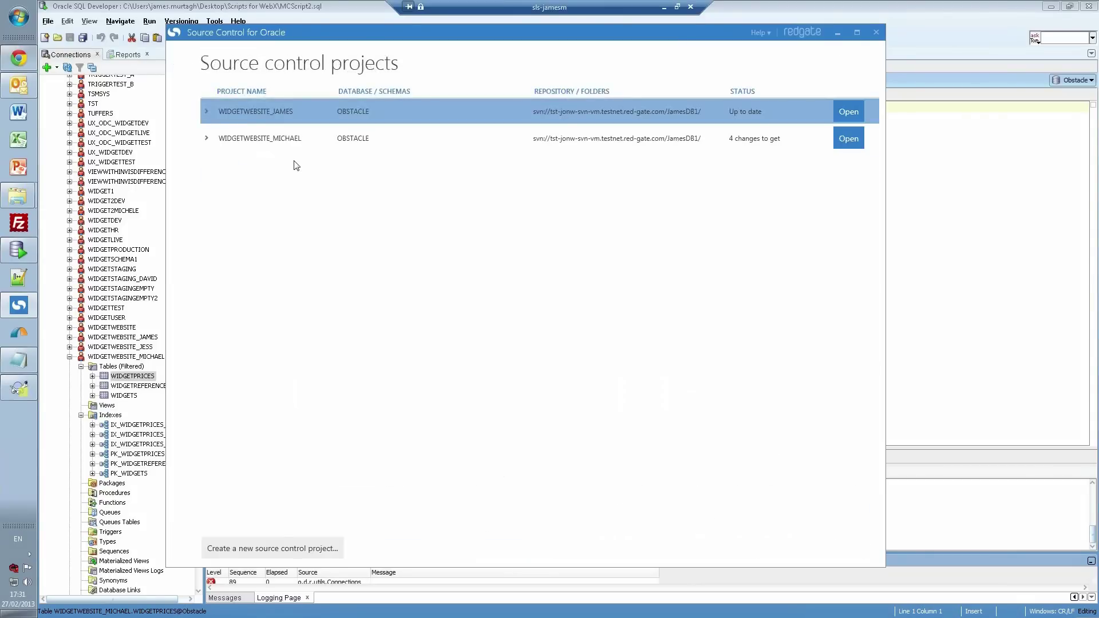
left_click(844, 112)
Step: Switch to Oracle SQL Developer and try to rerun Script3.sql against the widgetoffices and widgetlocations tables of WIDGETWEBSITE_JAMES
left_click(376, 6)
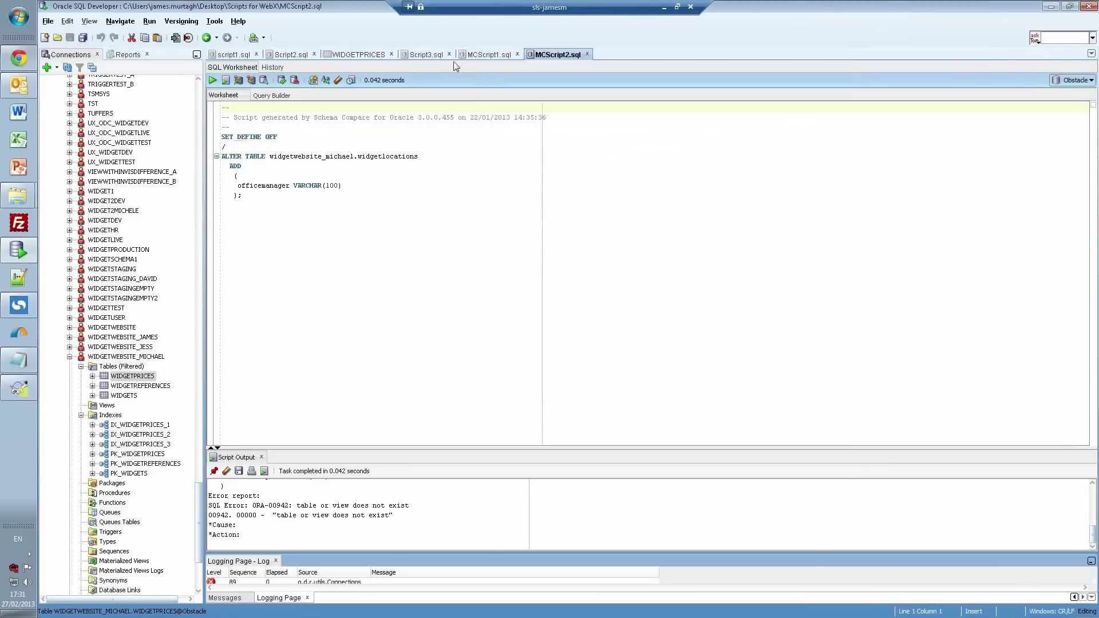
left_click(426, 55)
left_click(226, 80)
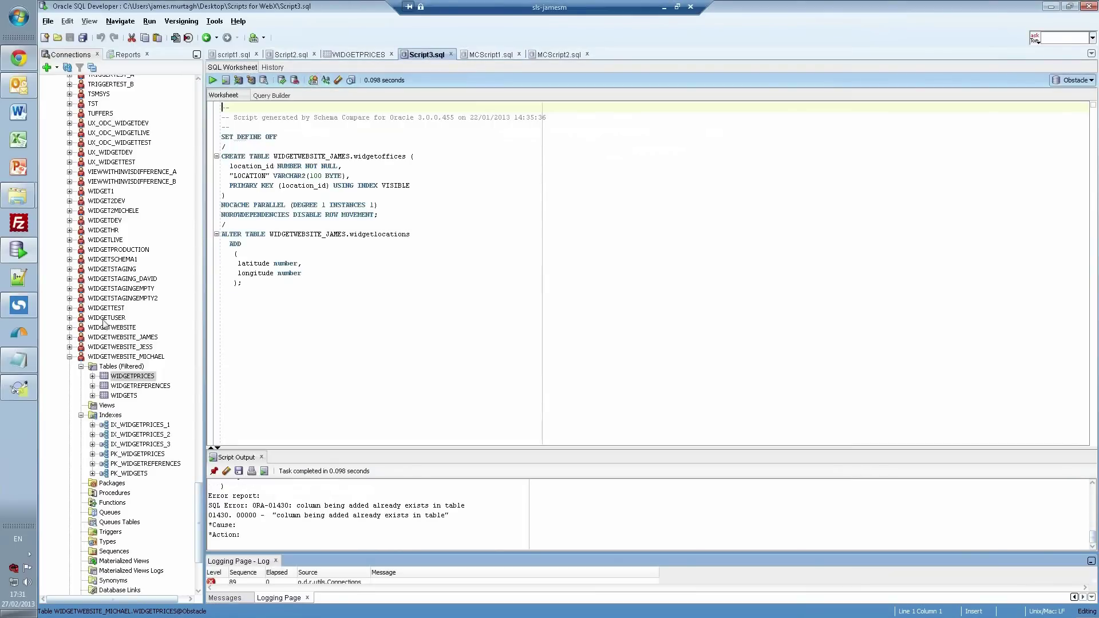
Step: Switch to Source Control for Oracle, refresh the WIDGETWEBSITE_JAMES project to look for changes and return to the project list
left_click(20, 314)
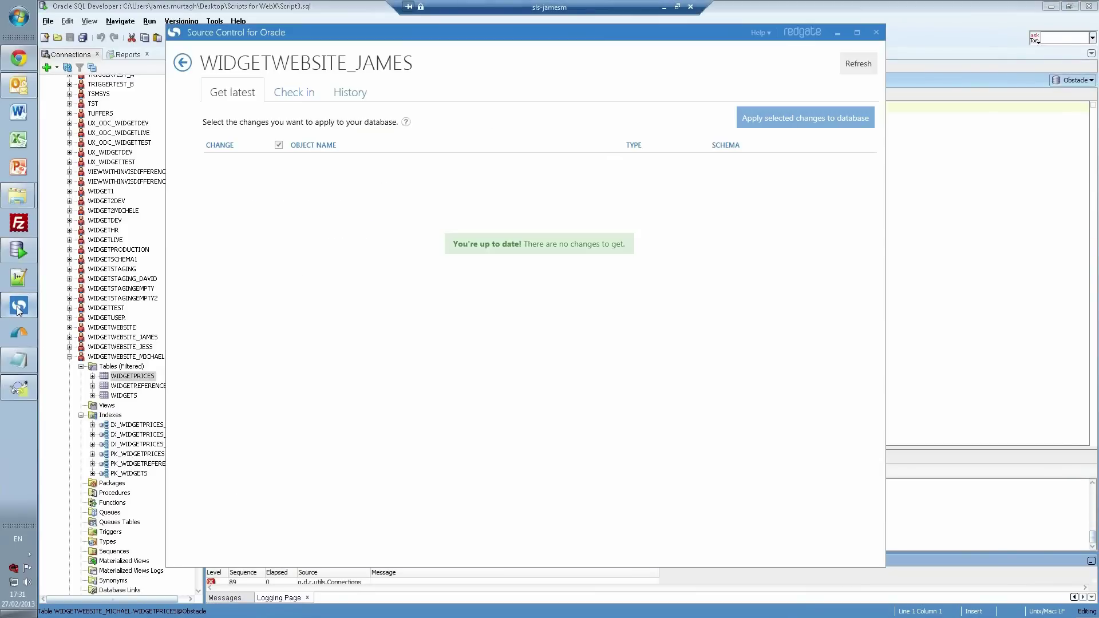
left_click(857, 67)
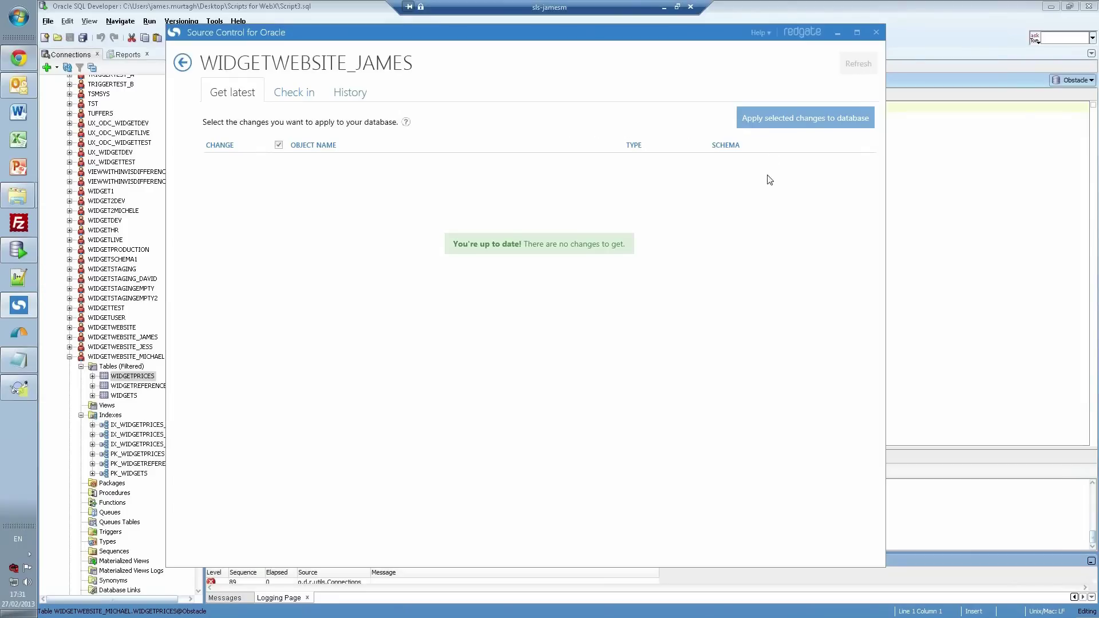
left_click(182, 65)
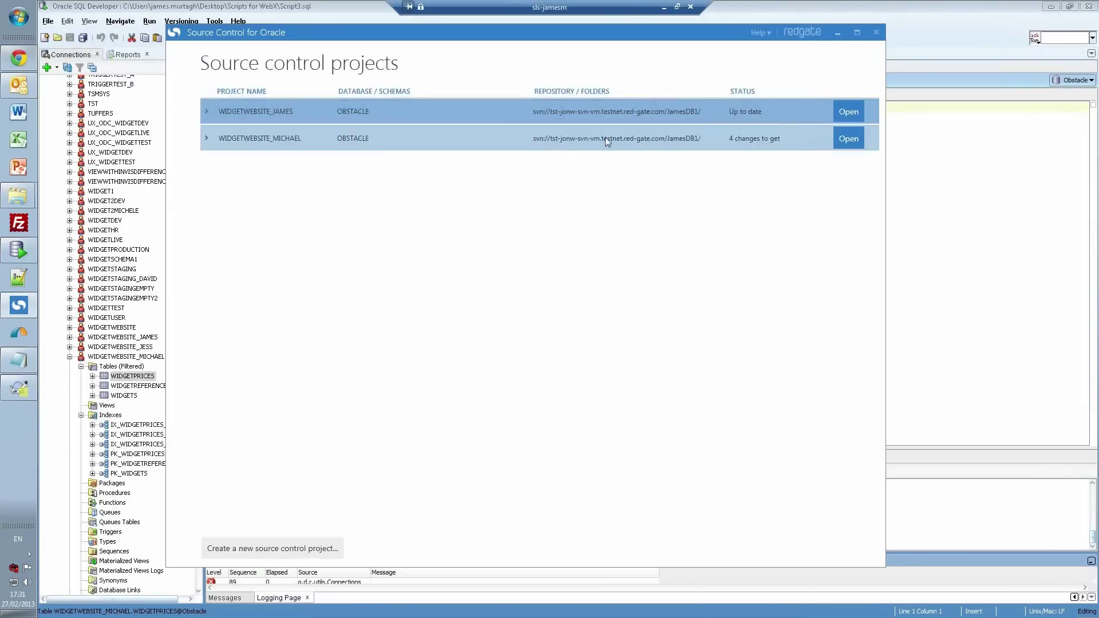
Step: Open the WIDGETWEBSITE_MICHAEL project and view its check-in history
left_click(846, 138)
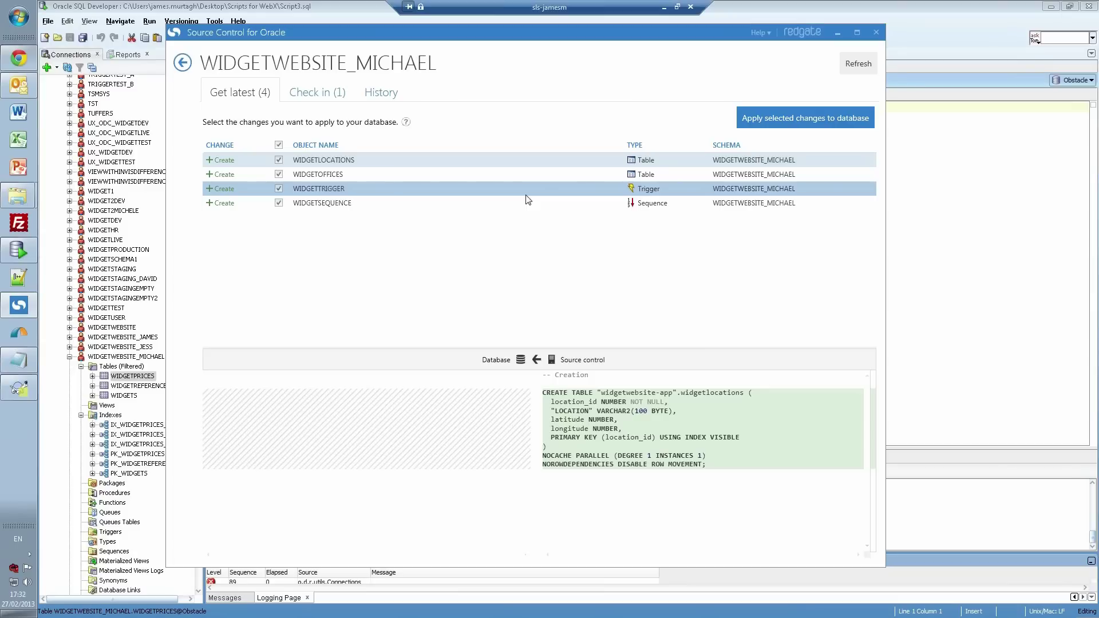
left_click(375, 92)
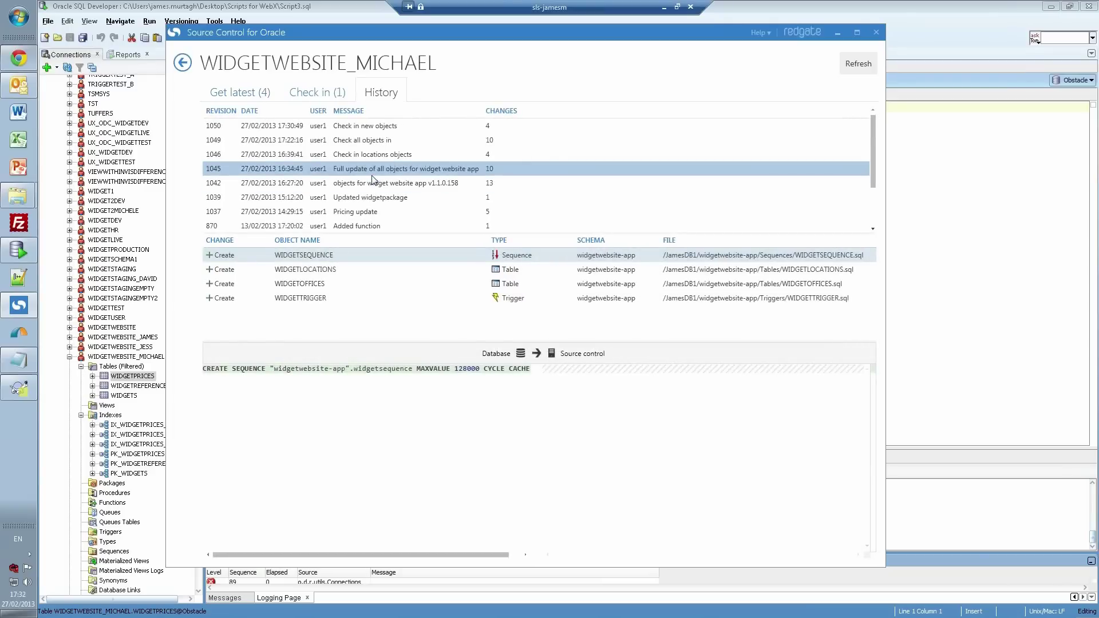